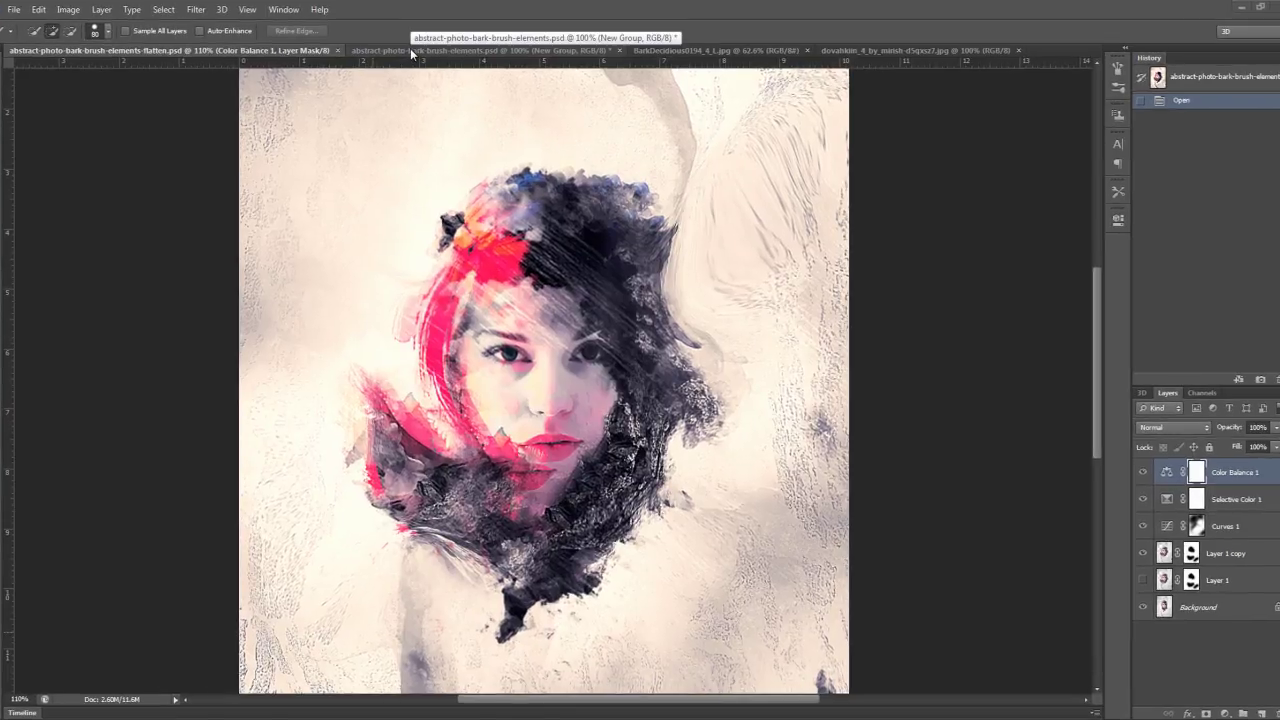
# Switch to the working portrait document and scroll down to review it.
pyautogui.click(412, 51)
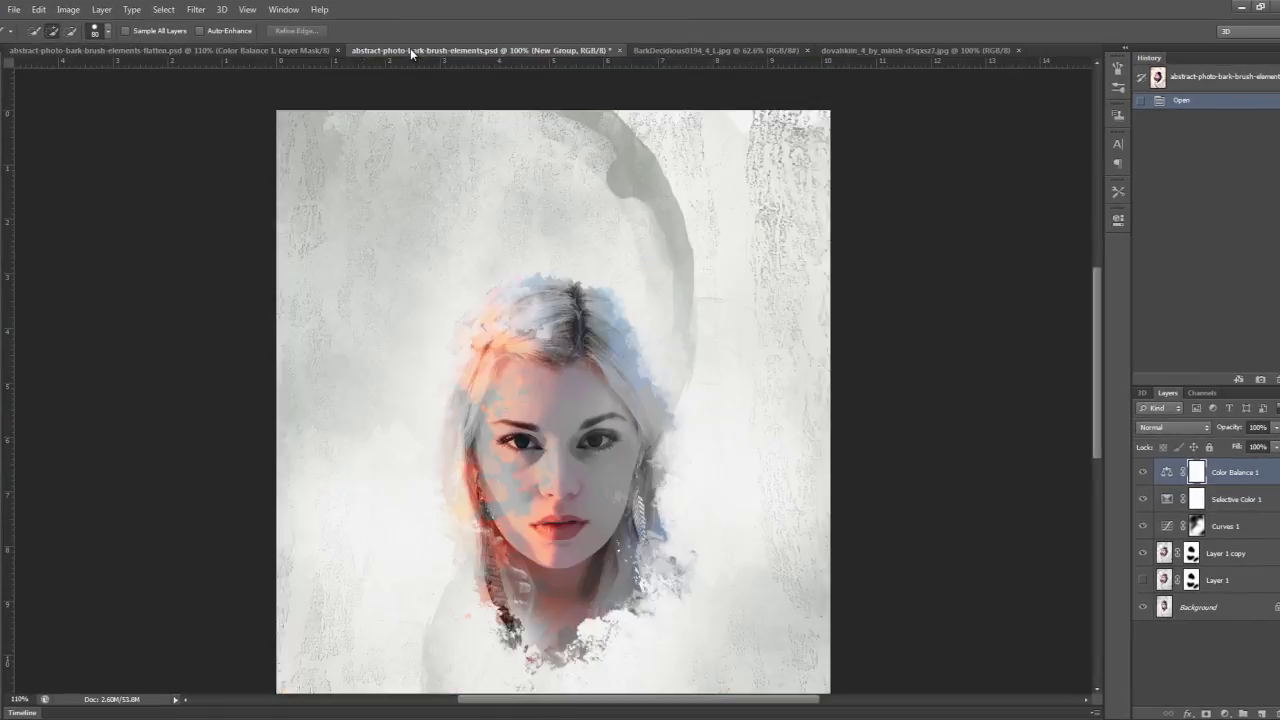
pyautogui.scroll(-2, 605, 367)
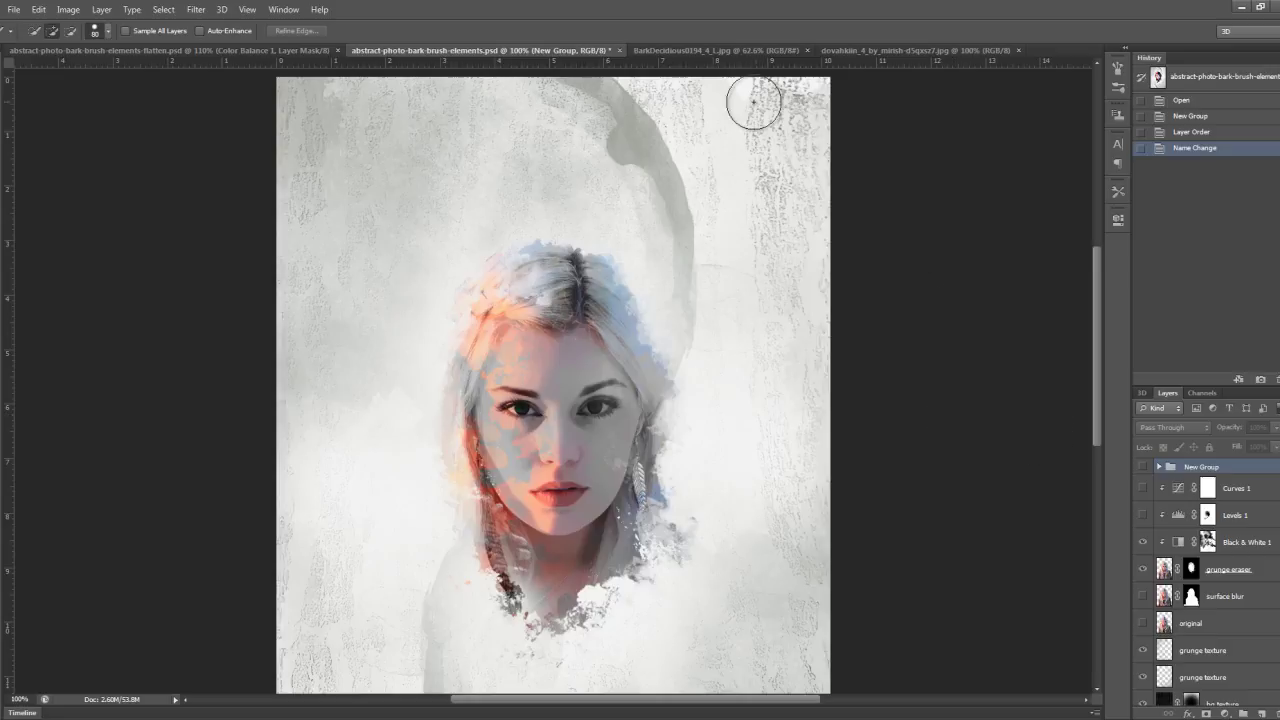
# Bring up the bark tree photograph and choose the Quick Selection Tool.
pyautogui.click(711, 52)
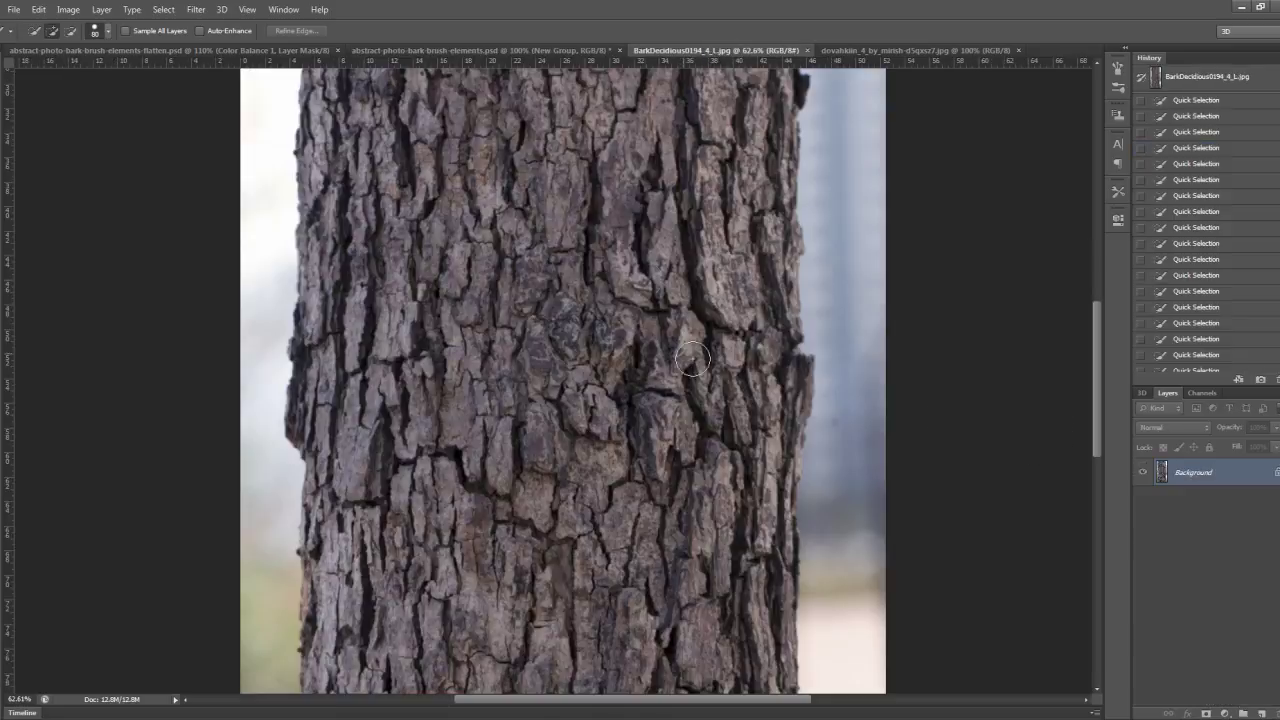
pyautogui.scroll(-1, 614, 302)
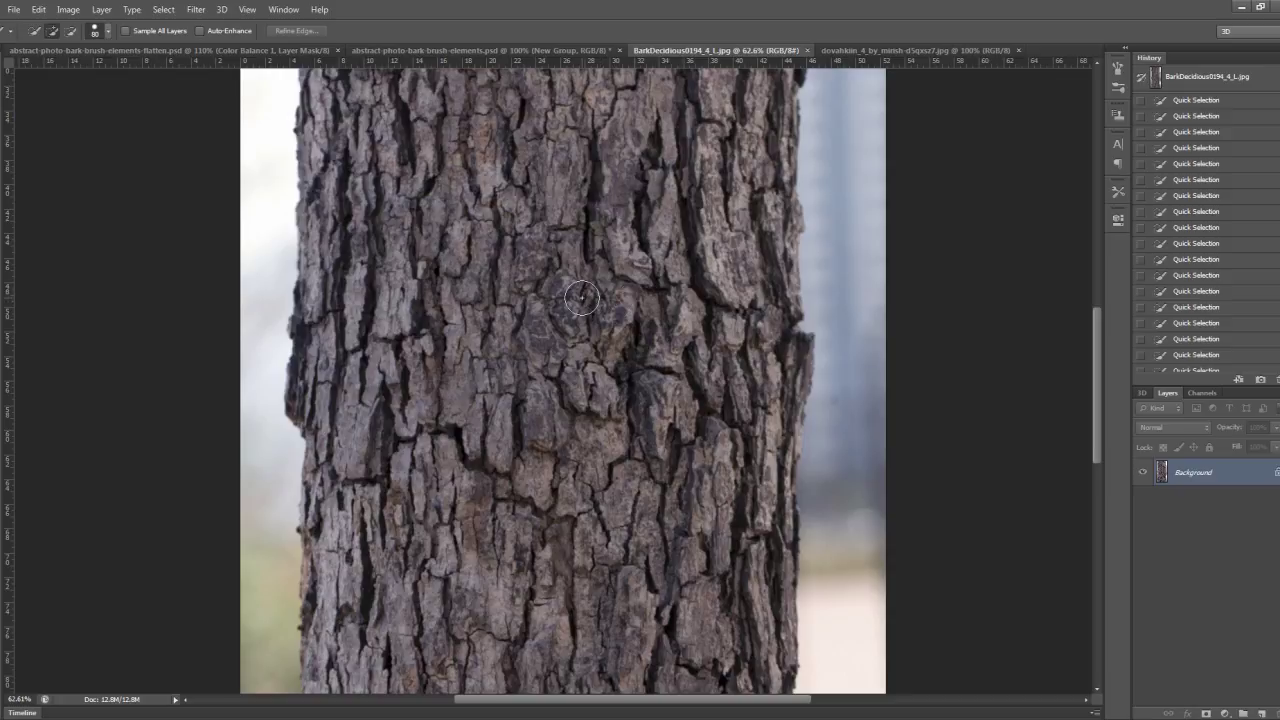
pyautogui.scroll(-1, 631, 331)
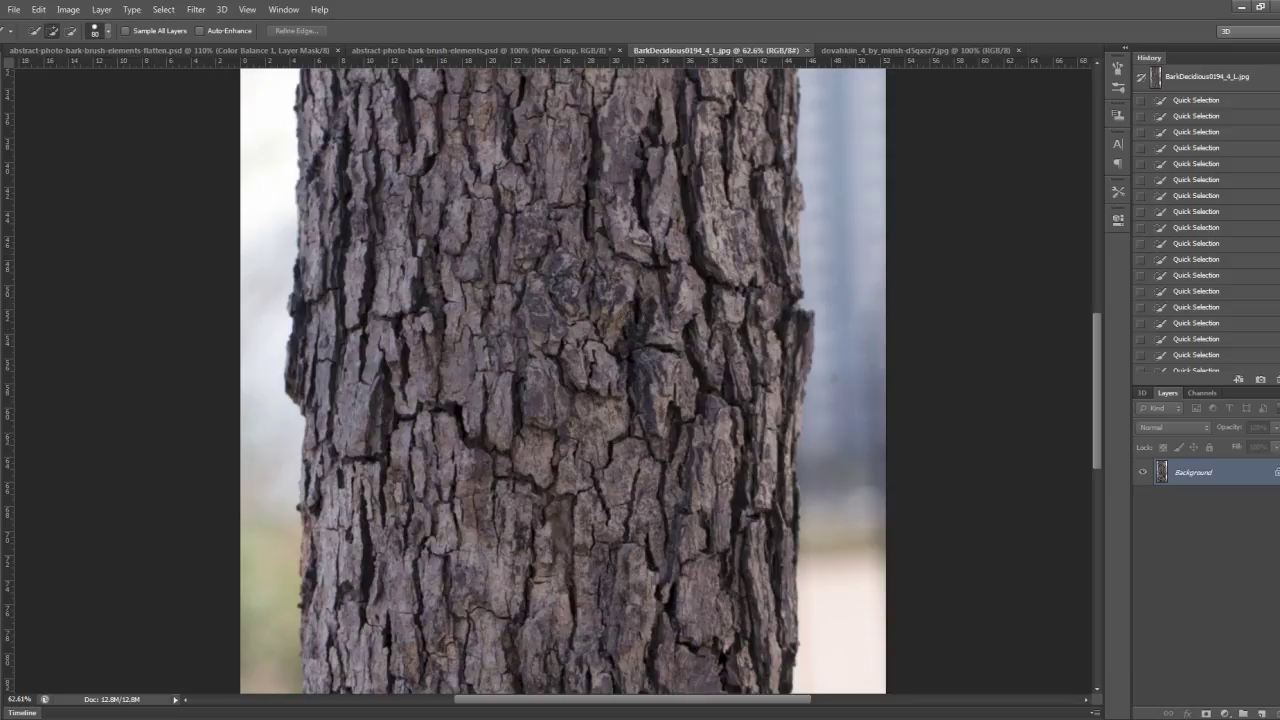
pyautogui.rightClick(6, 122)
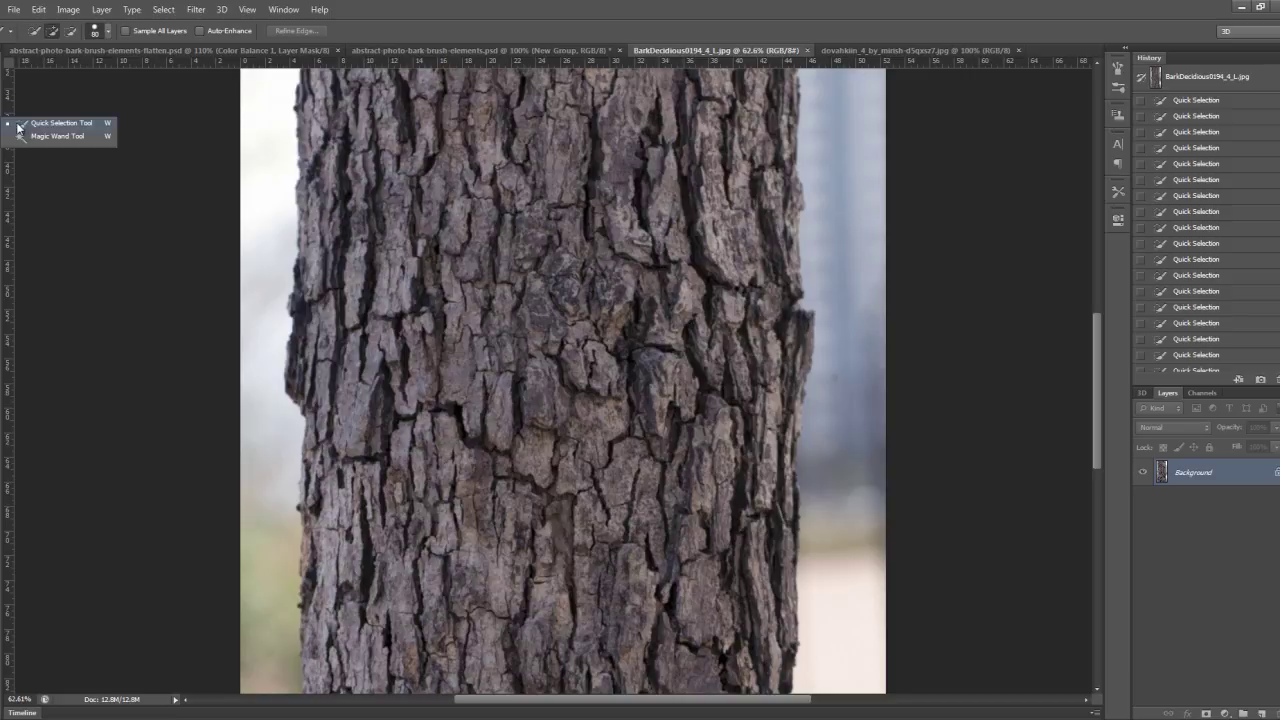
pyautogui.click(62, 126)
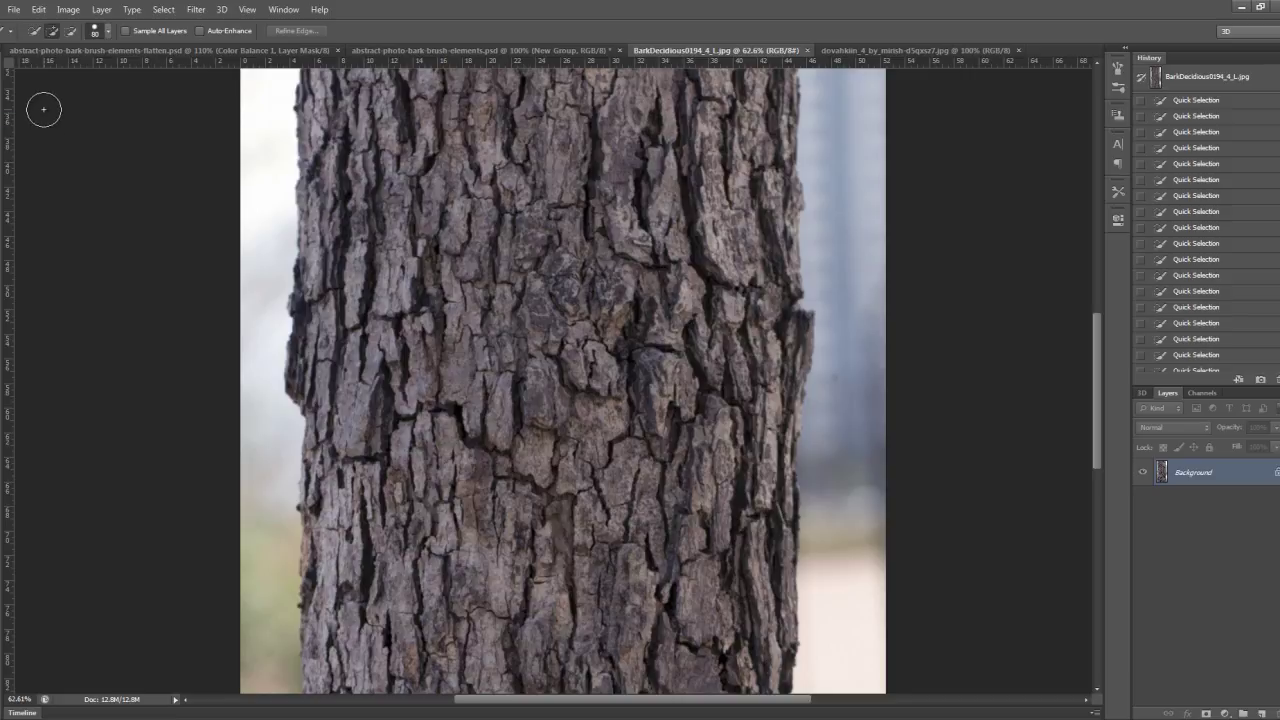
pyautogui.click(108, 33)
# Brush over a tall right-centre bark chunk, Alt-subtracting stray edges.
pyautogui.moveTo(643, 277); pyautogui.dragTo(712, 376)
pyautogui.moveTo(712, 376); pyautogui.dragTo(658, 413)
pyautogui.moveTo(735, 290); pyautogui.dragTo(726, 298)
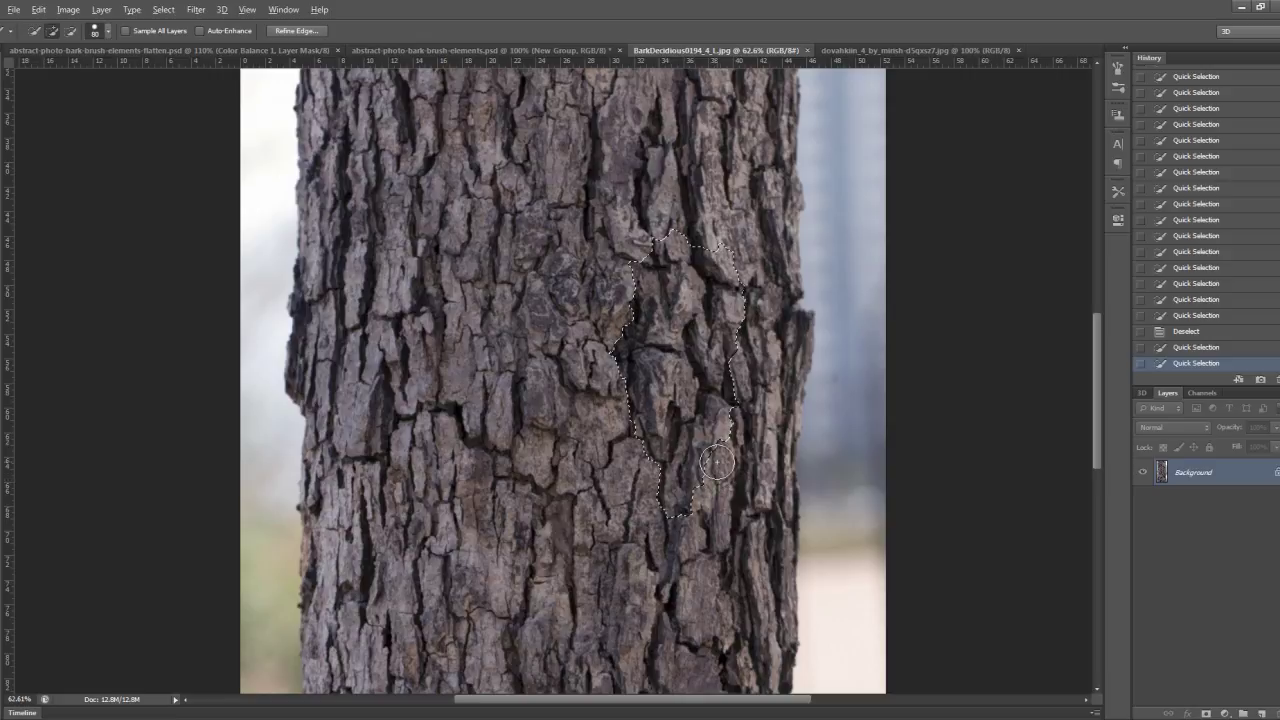
pyautogui.press('alt')
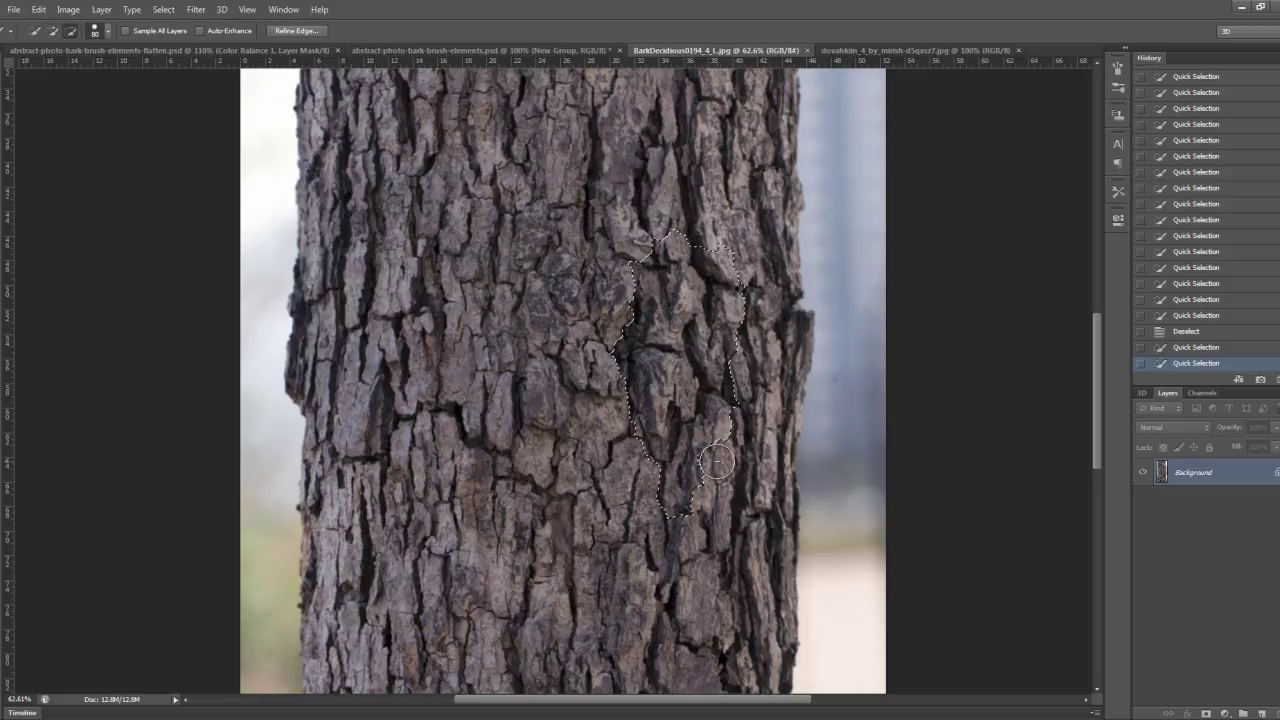
pyautogui.moveTo(717, 461)
pyautogui.mouseDown()
pyautogui.moveTo(683, 503)
pyautogui.moveTo(698, 460)
pyautogui.moveTo(690, 475)
pyautogui.moveTo(715, 490)
pyautogui.mouseUp()
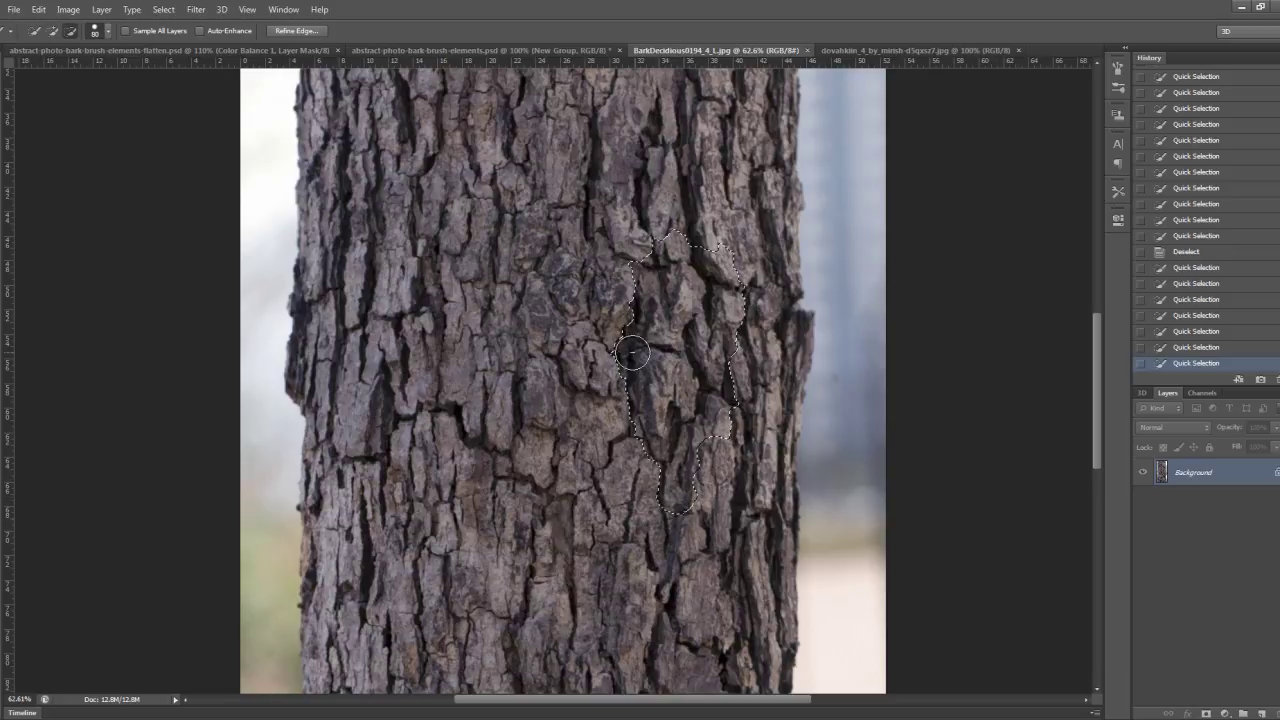
pyautogui.moveTo(632, 352); pyautogui.dragTo(605, 378)
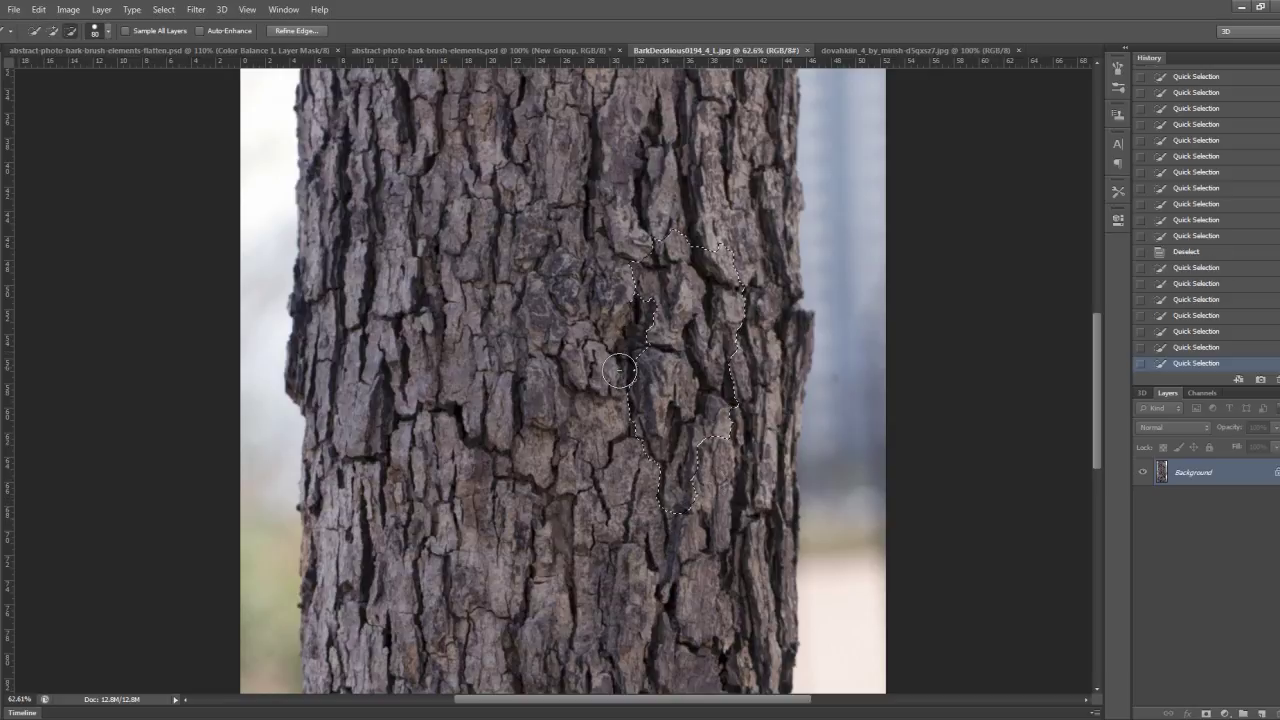
pyautogui.click(646, 266)
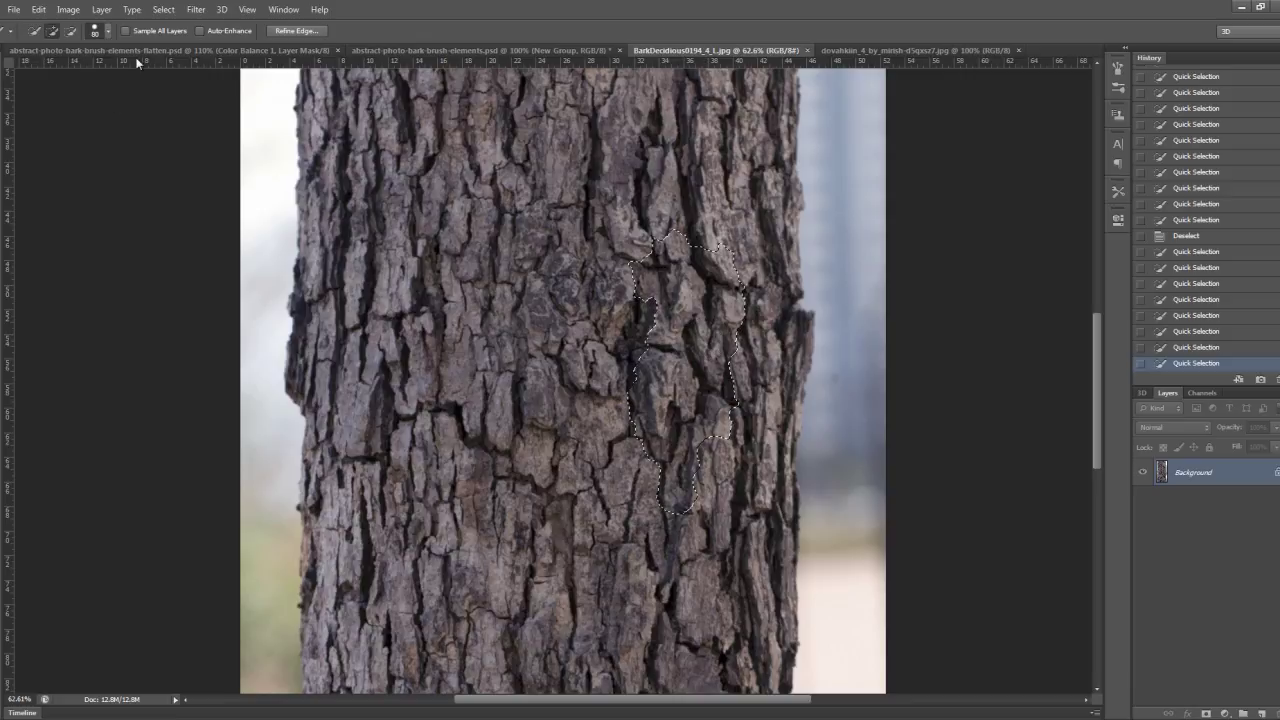
# Return to the working portrait, toggling Curves 1 clipping and previewing Levels 1.
pyautogui.click(127, 52)
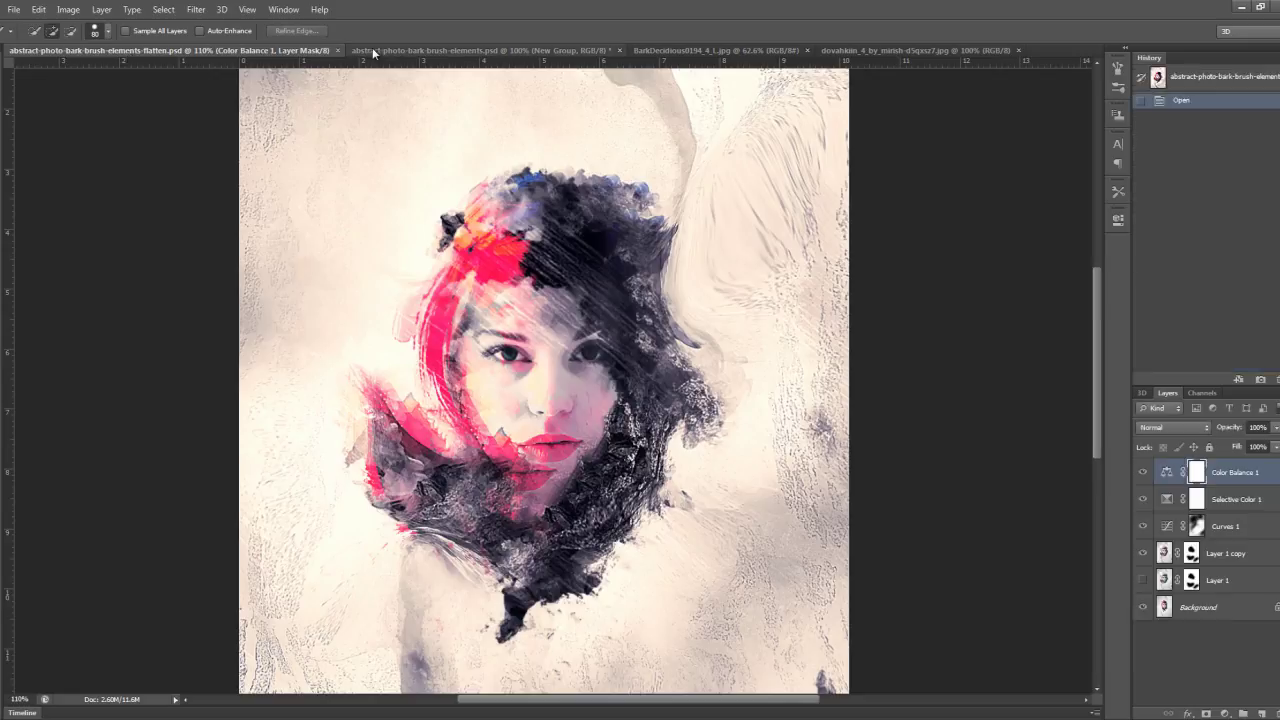
pyautogui.click(499, 50)
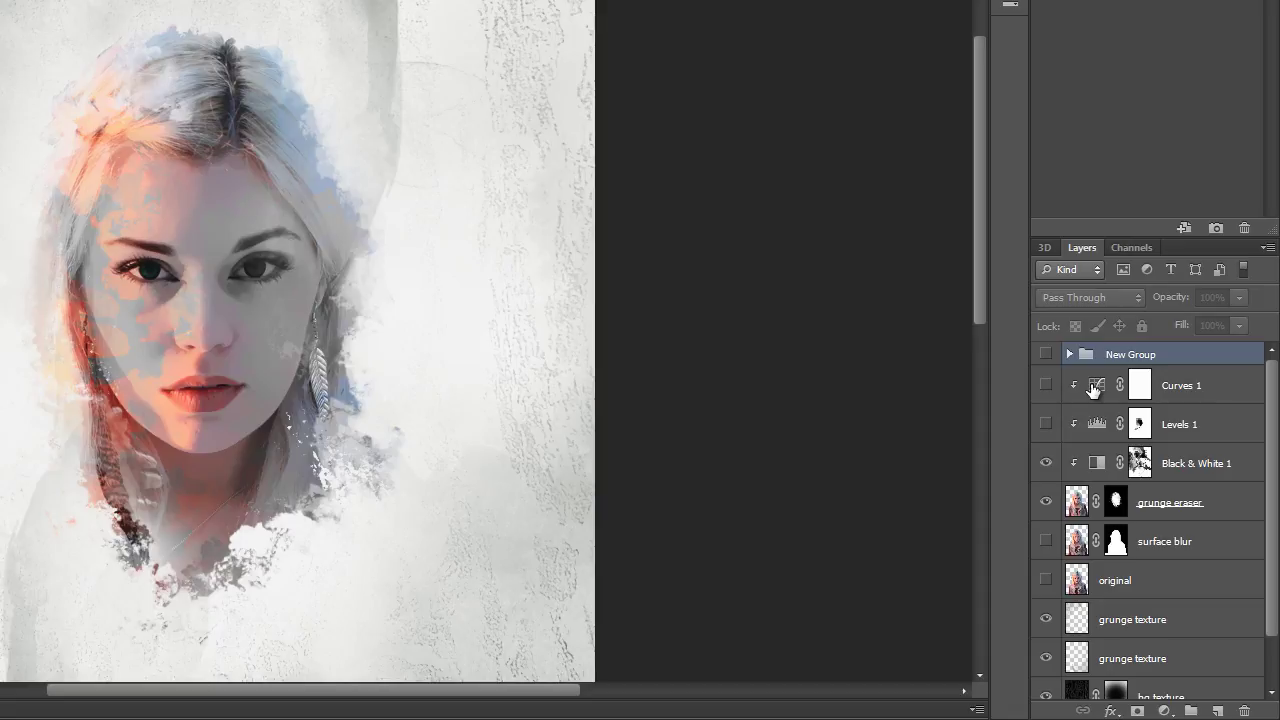
pyautogui.click(1097, 392)
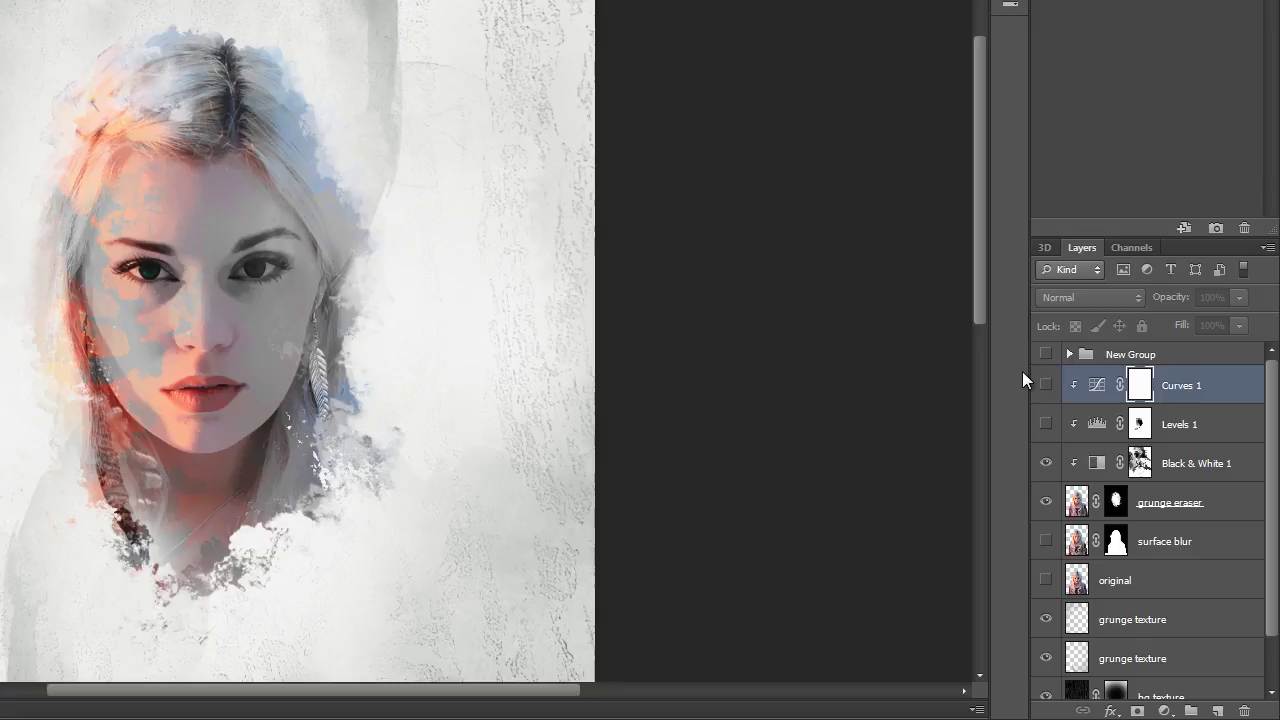
pyautogui.keyDown('alt'); pyautogui.click(1070, 385); pyautogui.keyUp('alt')
pyautogui.keyDown('alt'); pyautogui.click(1070, 386); pyautogui.keyUp('alt')
pyautogui.click(1045, 426)
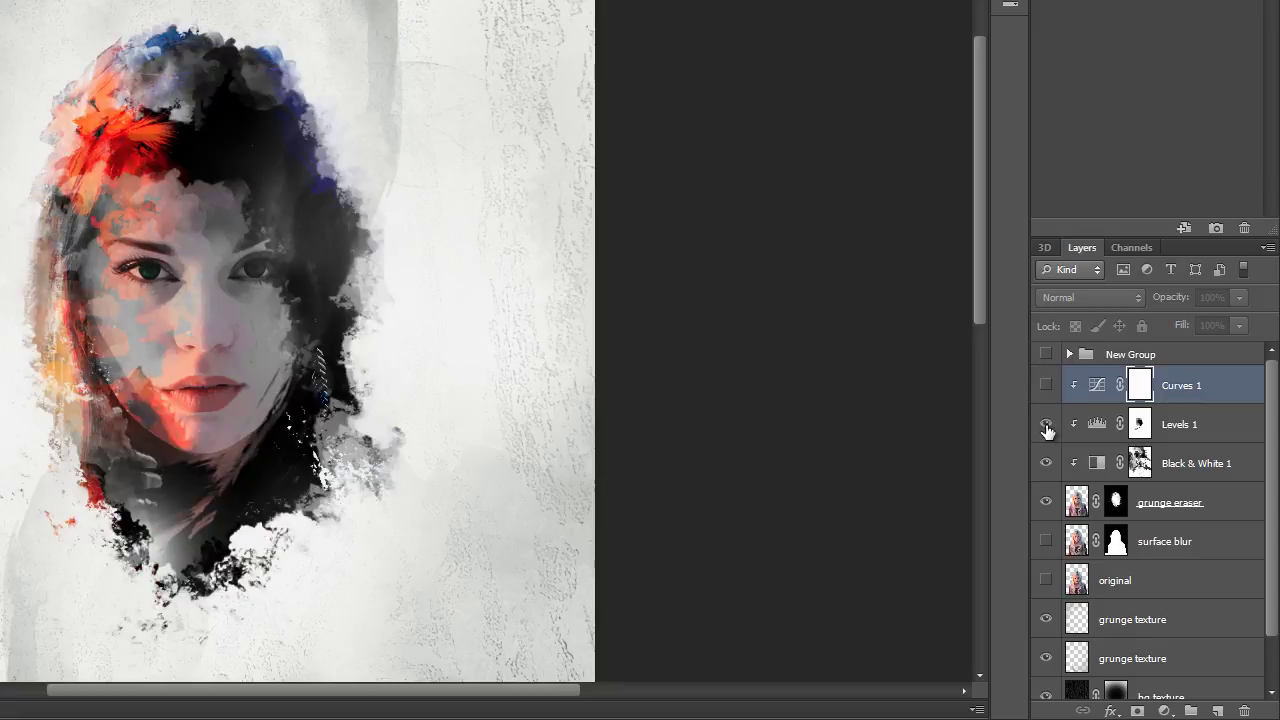
pyautogui.click(1046, 428)
# Add a new empty Layer 2 above Curves 1.
pyautogui.click(1095, 392)
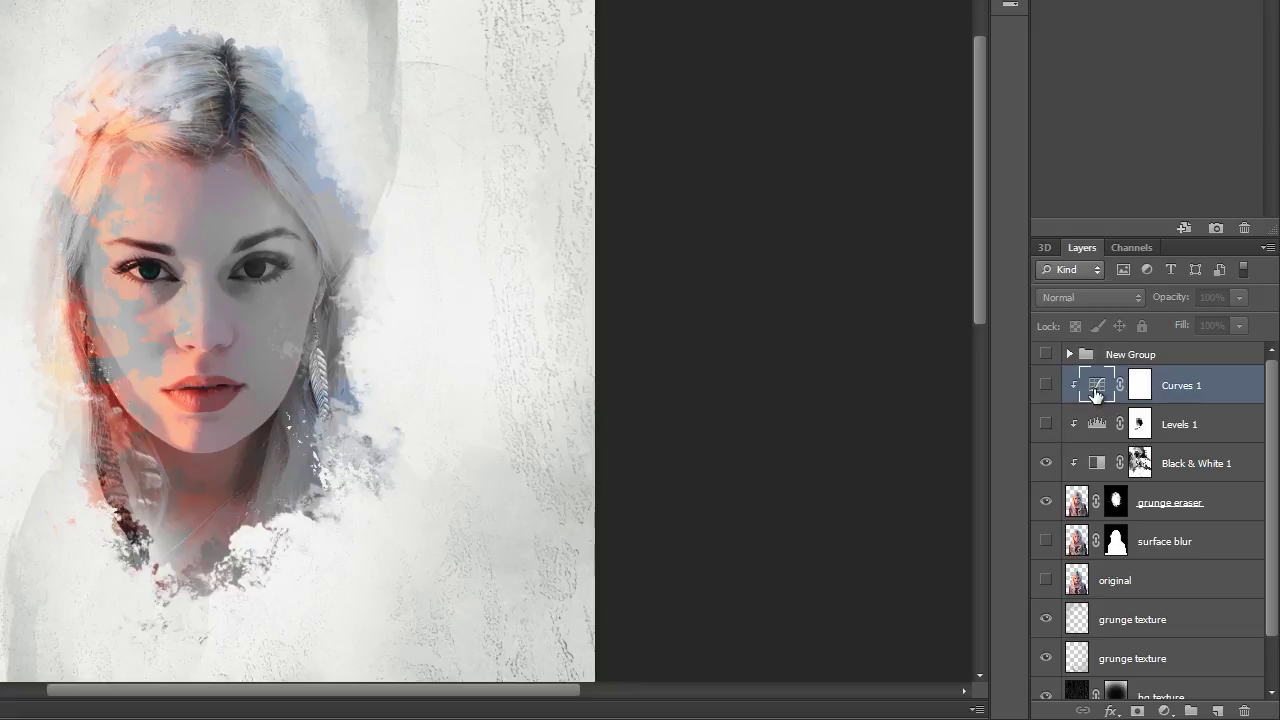
pyautogui.hotkey('ctrl', 'shift', 'n')
pyautogui.press('Return')
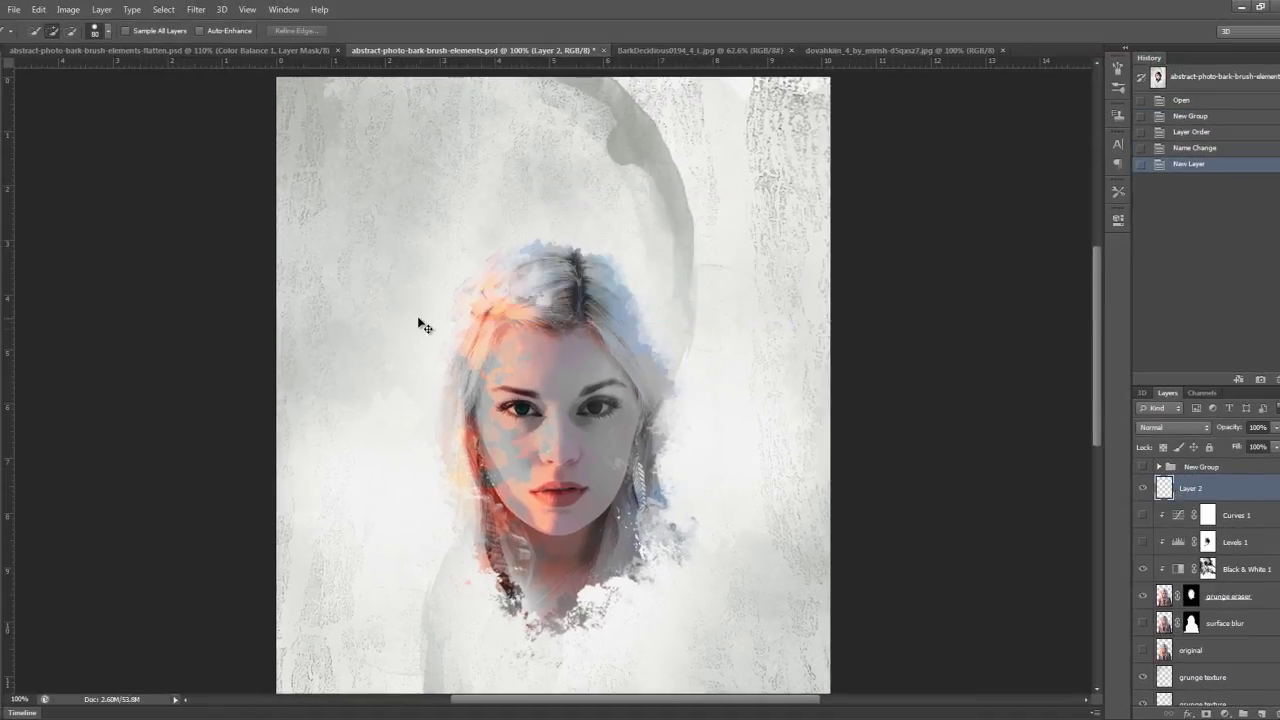
# Paste the bark onto Layer 2, then shrink, raise and tilt it over the face's right side.
pyautogui.hotkey('ctrl', 'v')
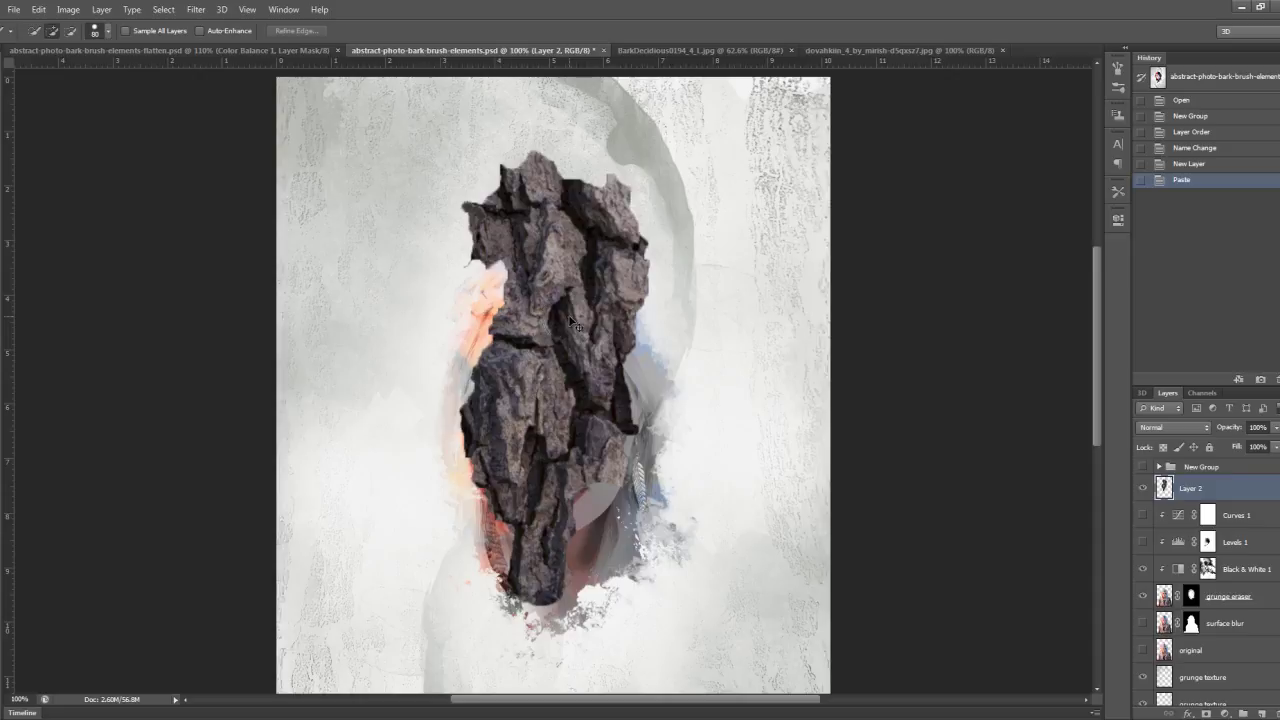
pyautogui.hotkey('ctrl', 't')
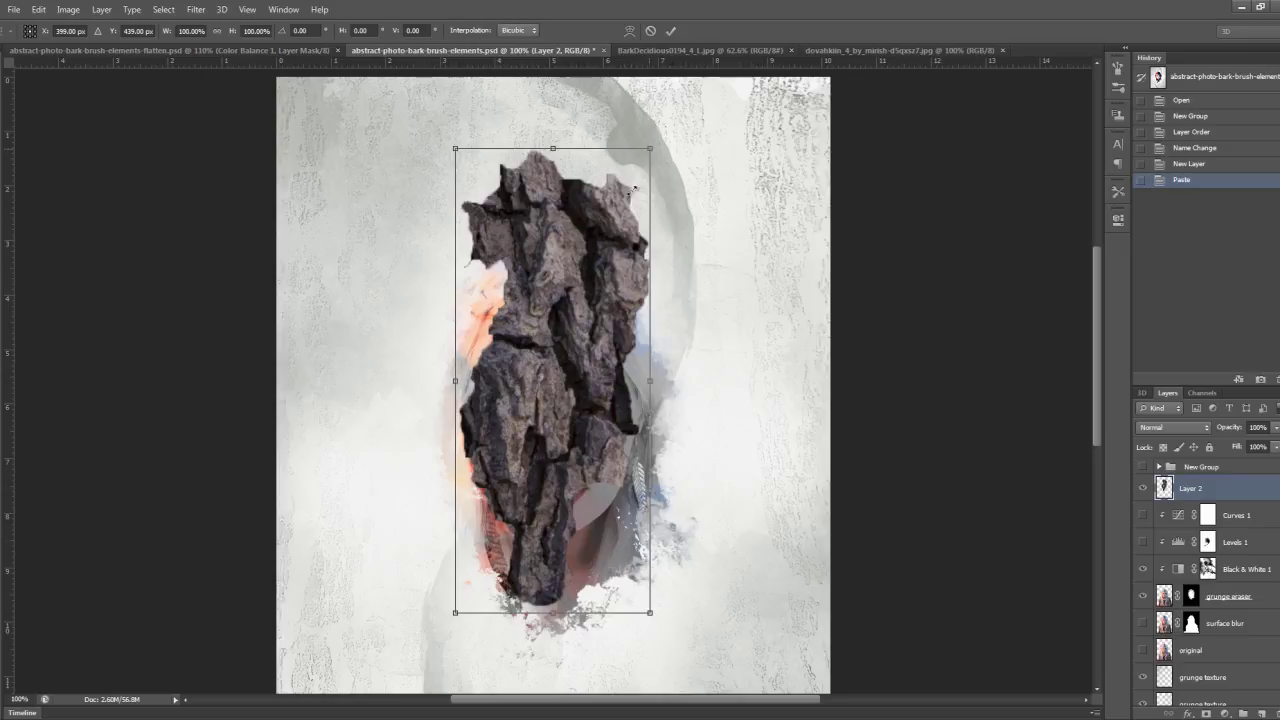
pyautogui.moveTo(650, 148)
pyautogui.mouseDown()
pyautogui.moveTo(575, 327)
pyautogui.moveTo(663, 285)
pyautogui.moveTo(662, 258)
pyautogui.mouseUp()
pyautogui.moveTo(634, 376)
pyautogui.mouseDown()
pyautogui.moveTo(640, 327)
pyautogui.moveTo(652, 332)
pyautogui.mouseUp()
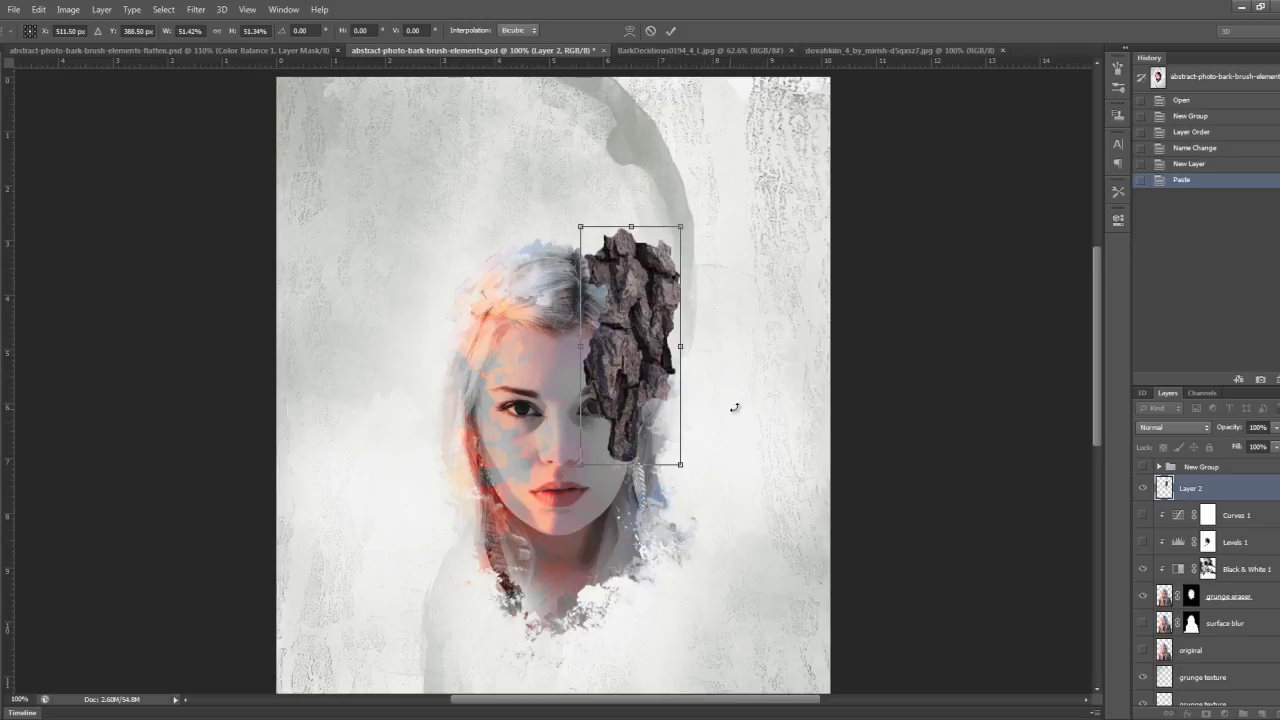
pyautogui.moveTo(699, 436); pyautogui.dragTo(714, 406)
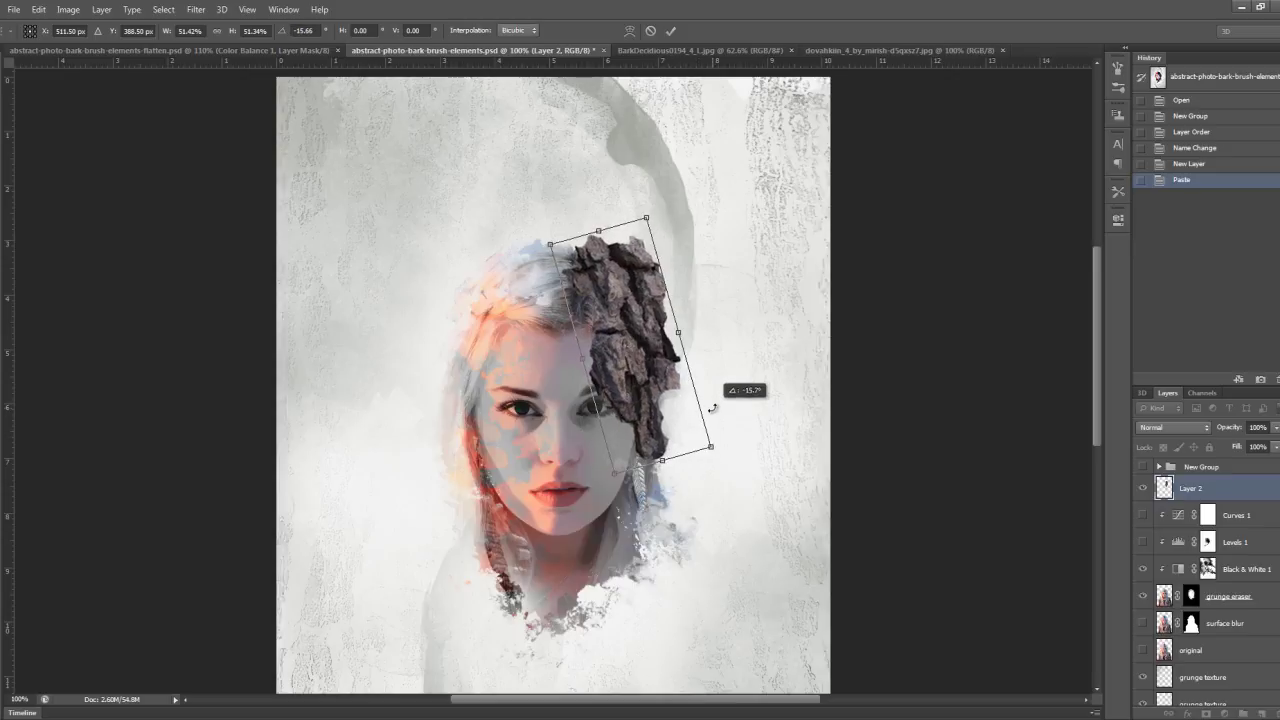
# Distort the bark's corners so it follows the right side of her head.
pyautogui.rightClick(636, 347)
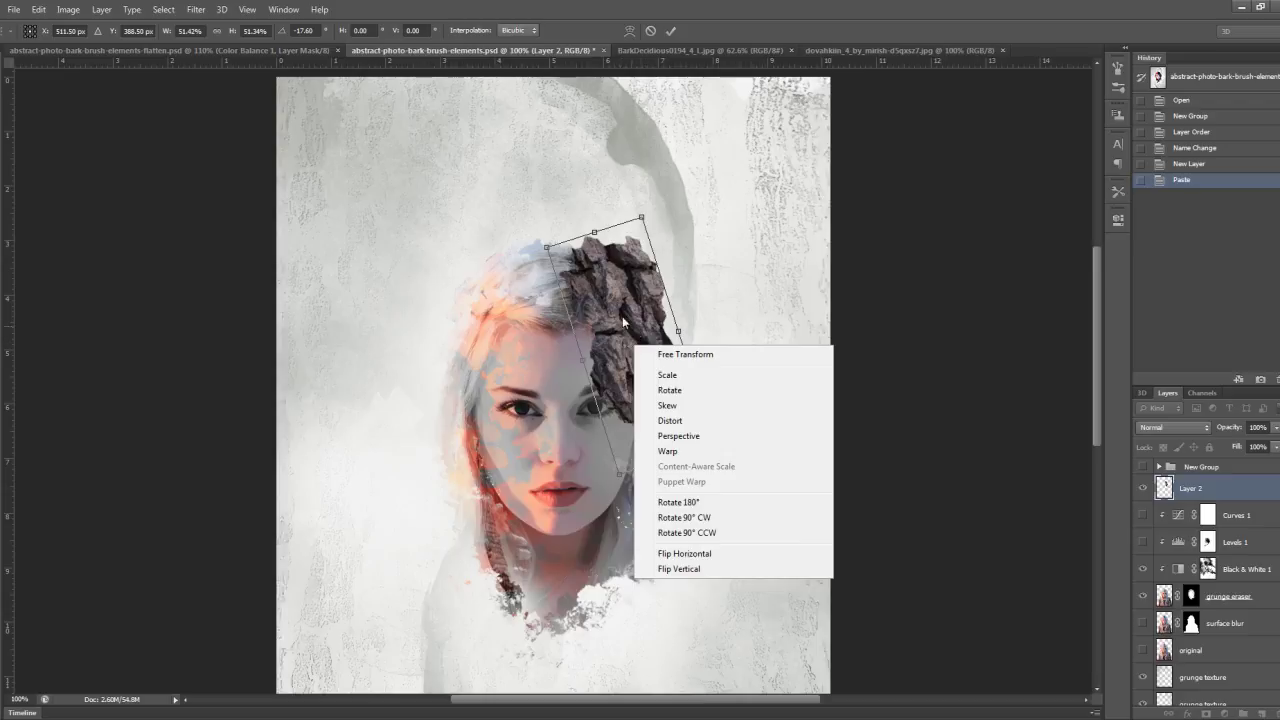
pyautogui.rightClick(620, 301)
pyautogui.rightClick(638, 322)
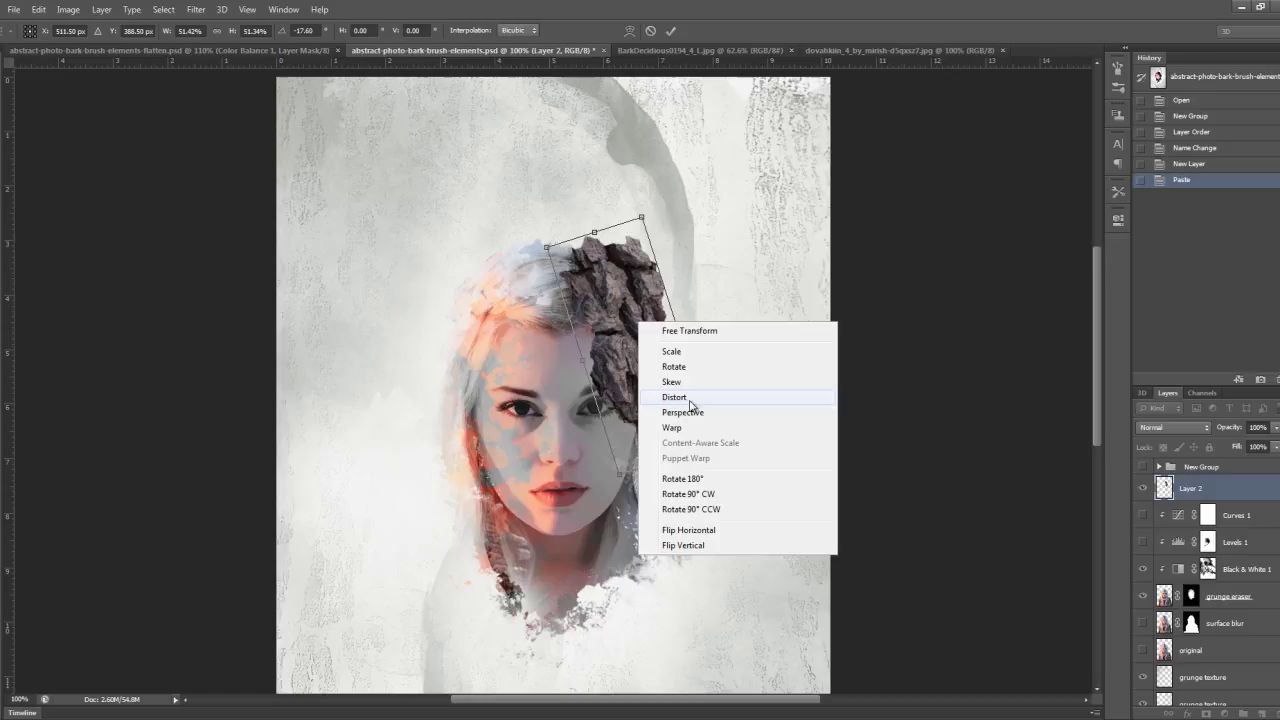
pyautogui.rightClick(621, 329)
pyautogui.rightClick(629, 331)
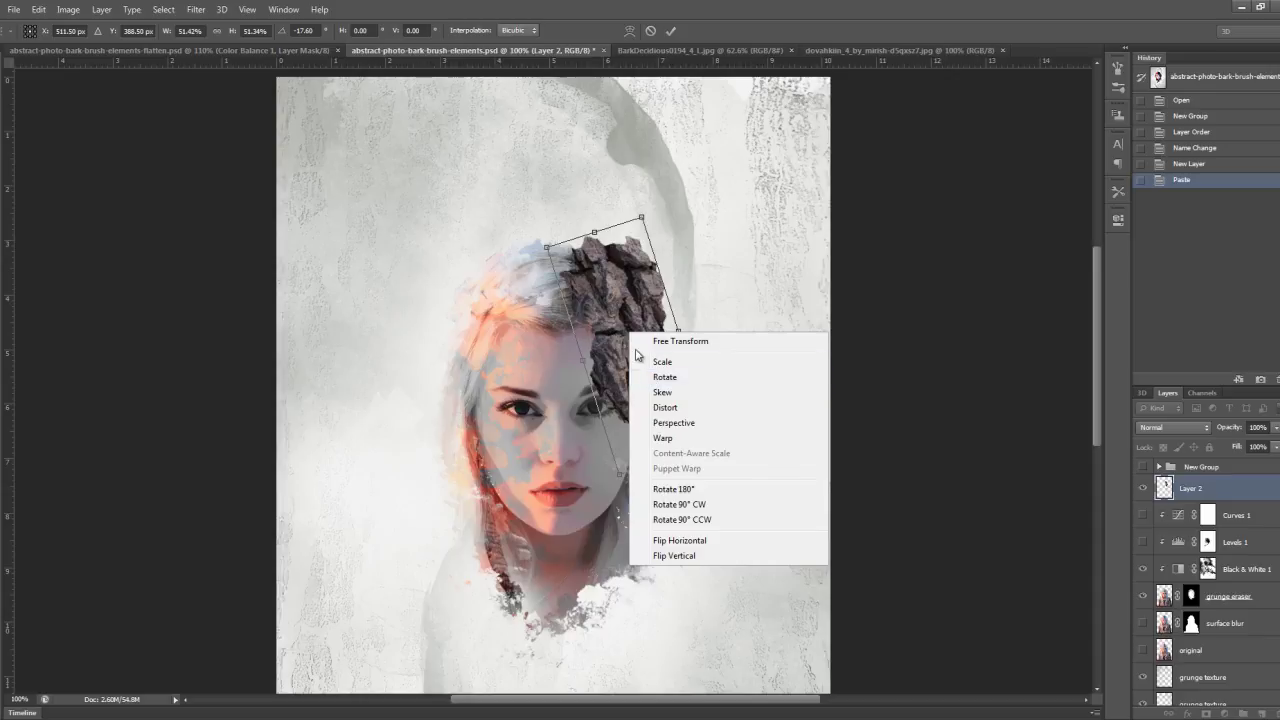
pyautogui.click(683, 410)
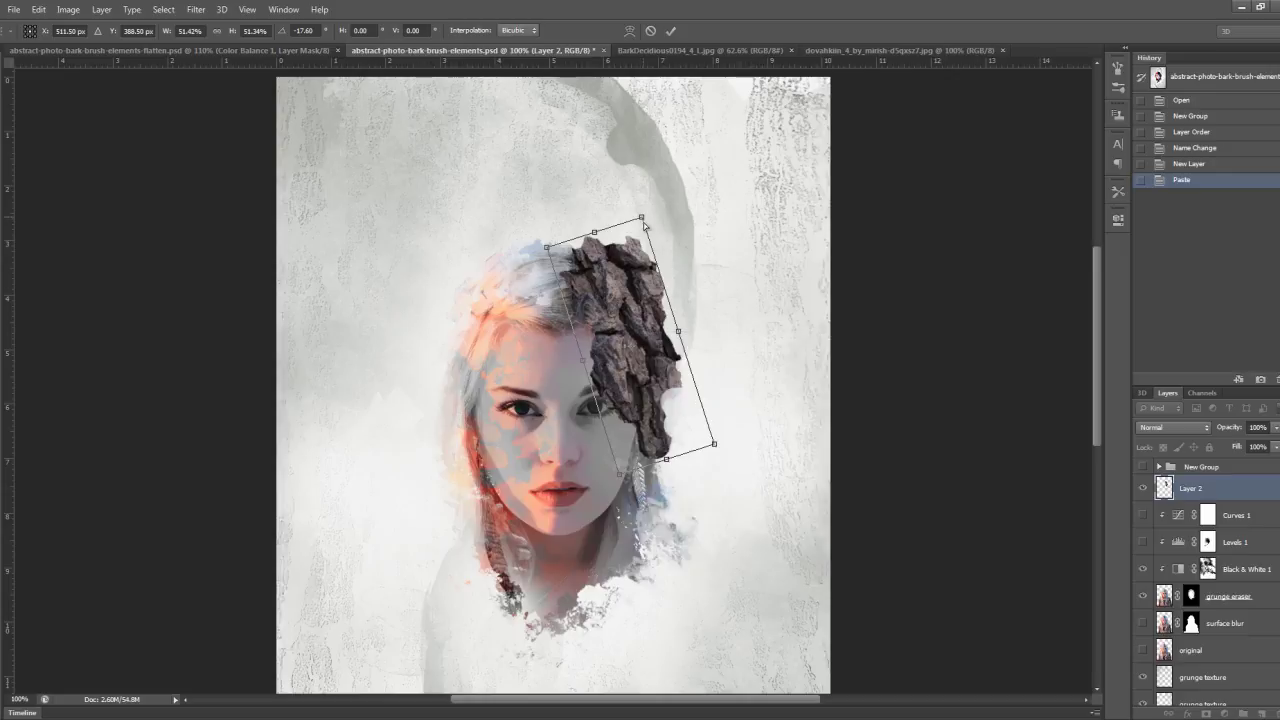
pyautogui.moveTo(642, 218); pyautogui.dragTo(631, 254)
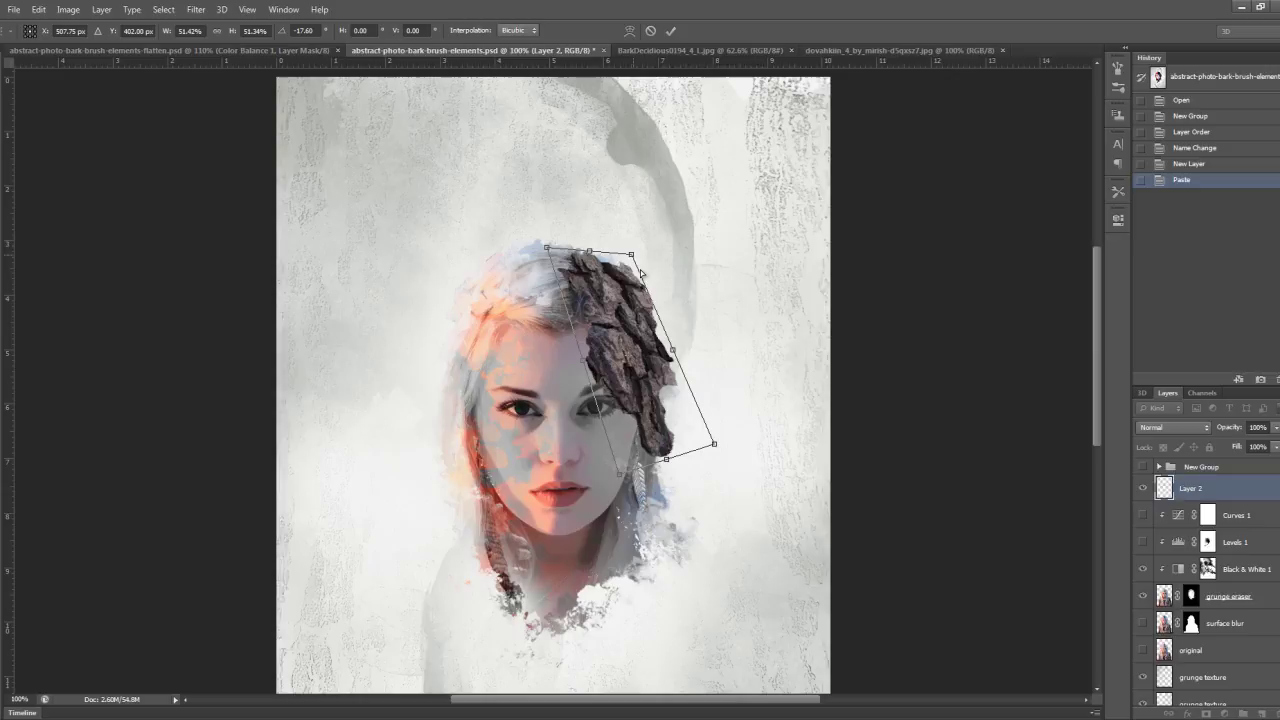
pyautogui.moveTo(666, 459)
pyautogui.mouseDown()
pyautogui.moveTo(697, 424)
pyautogui.moveTo(680, 392)
pyautogui.mouseUp()
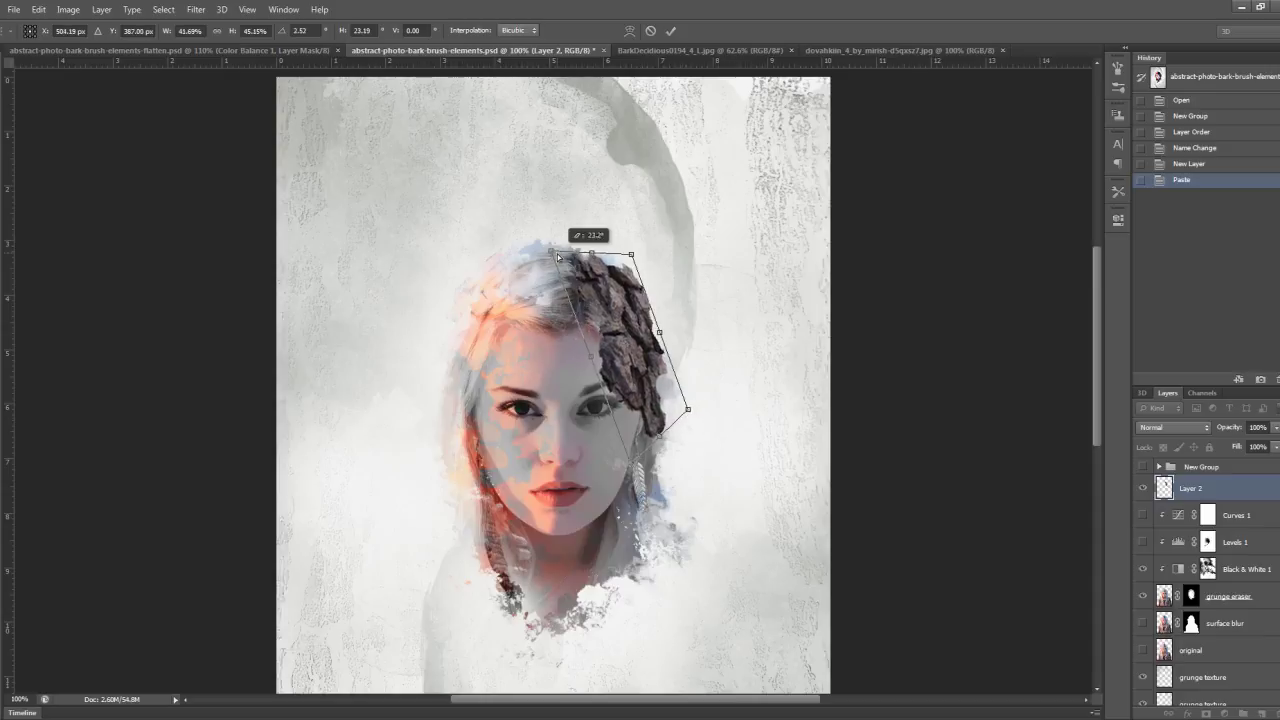
pyautogui.moveTo(558, 257)
pyautogui.mouseDown()
pyautogui.moveTo(626, 257)
pyautogui.moveTo(551, 259)
pyautogui.mouseUp()
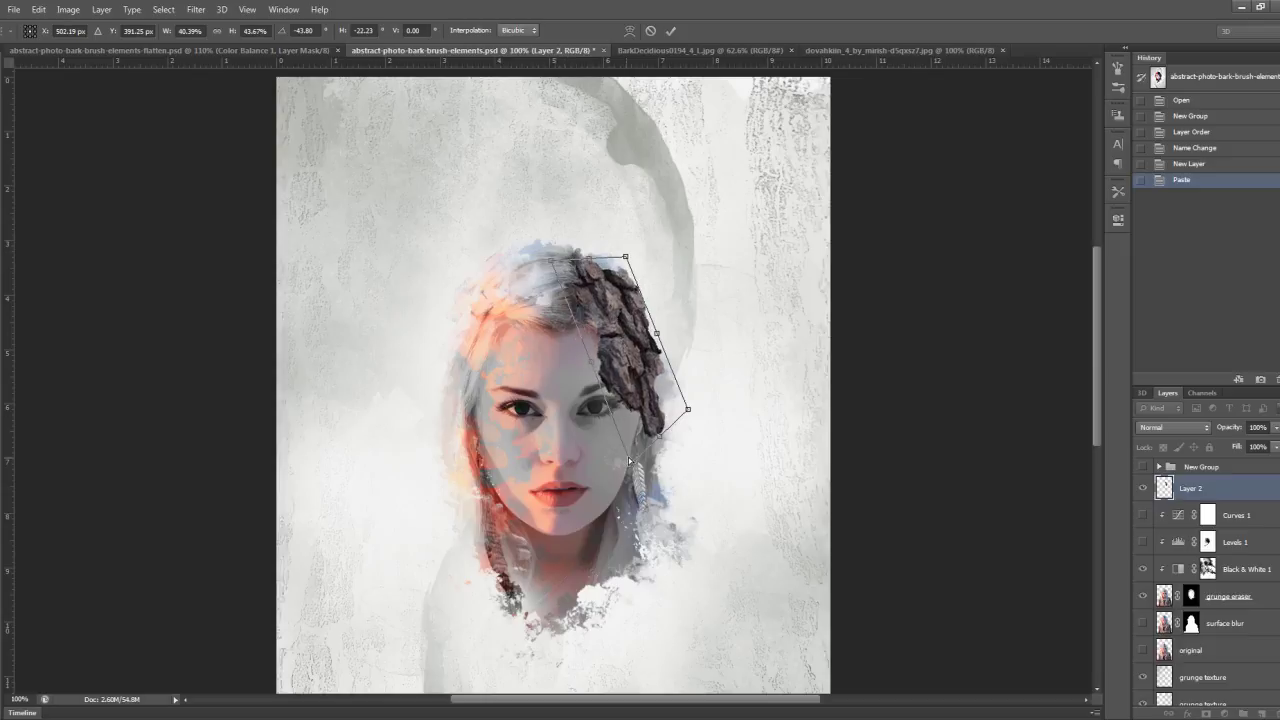
pyautogui.moveTo(629, 461); pyautogui.dragTo(622, 456)
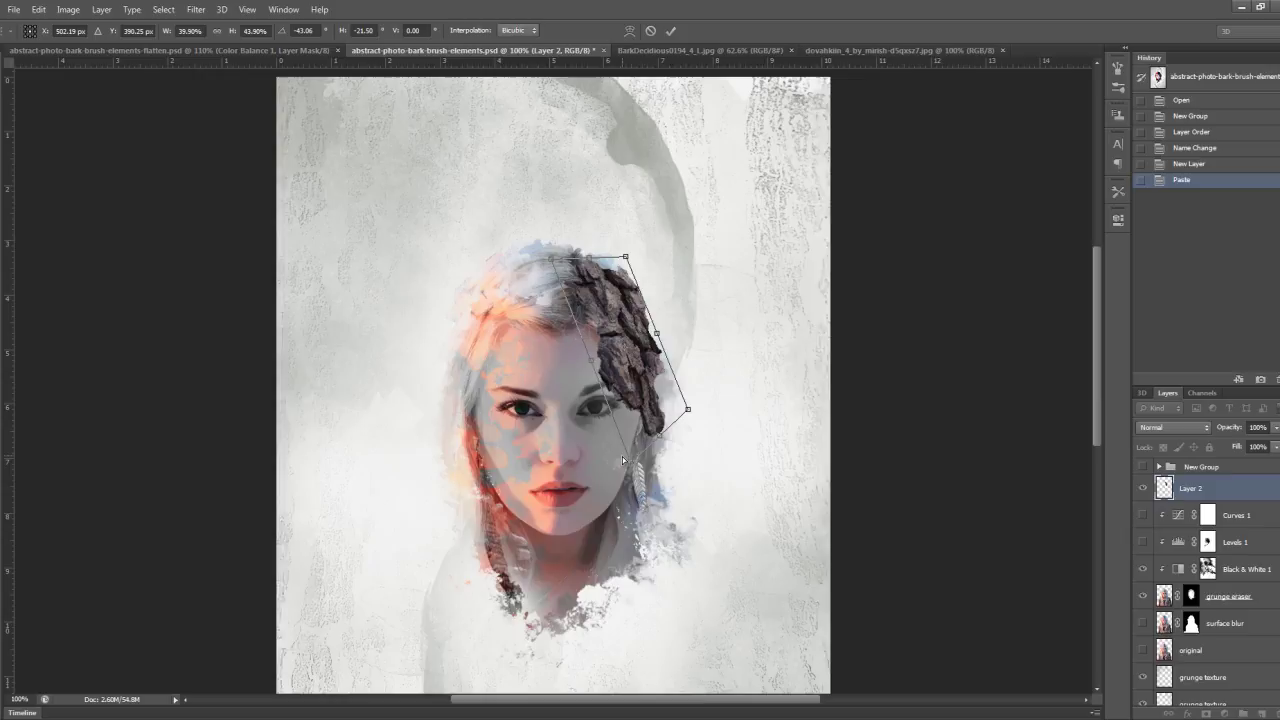
pyautogui.moveTo(629, 259); pyautogui.dragTo(627, 268)
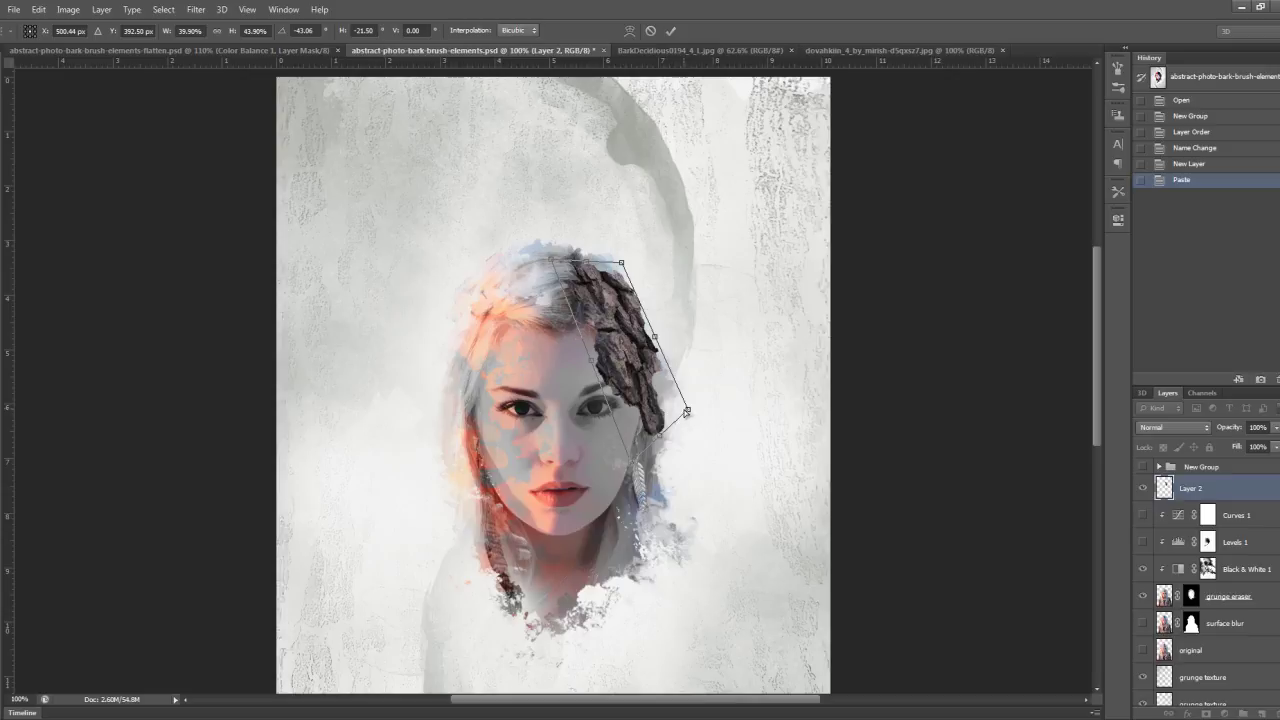
# Commit the transform and nudge the bark slightly down and right with the Move tool.
pyautogui.press('Return')
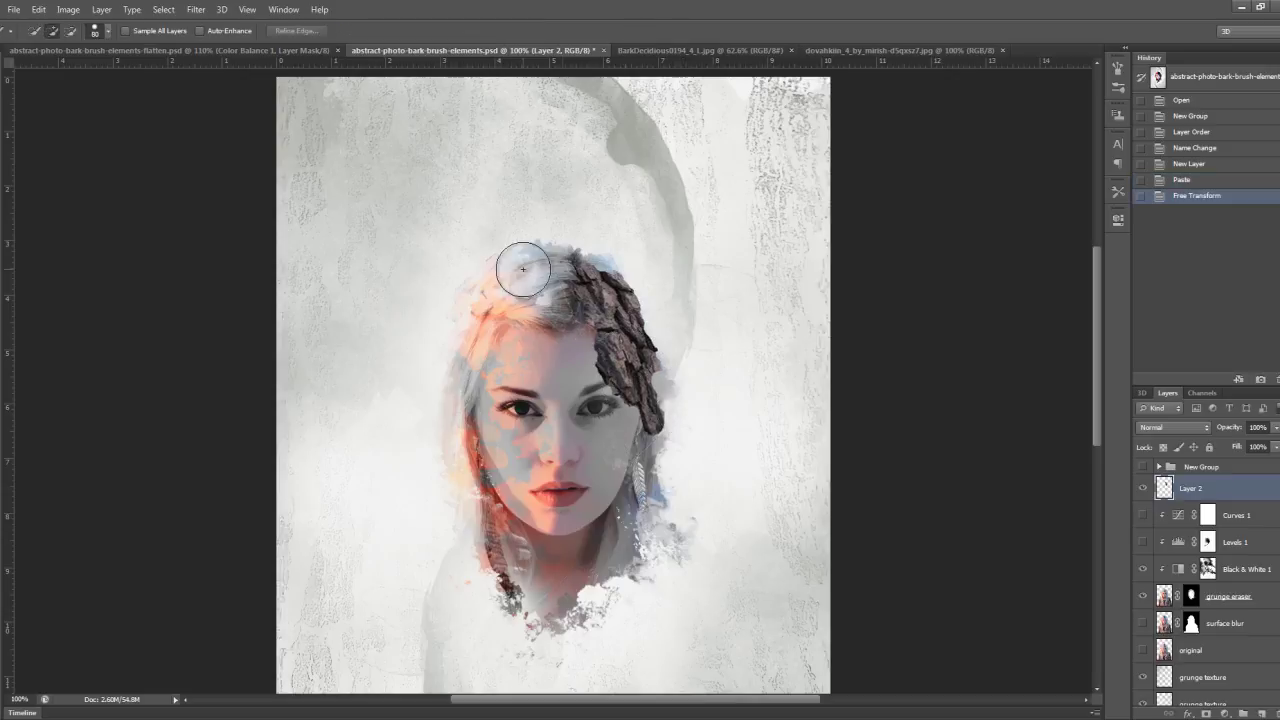
pyautogui.press('v')
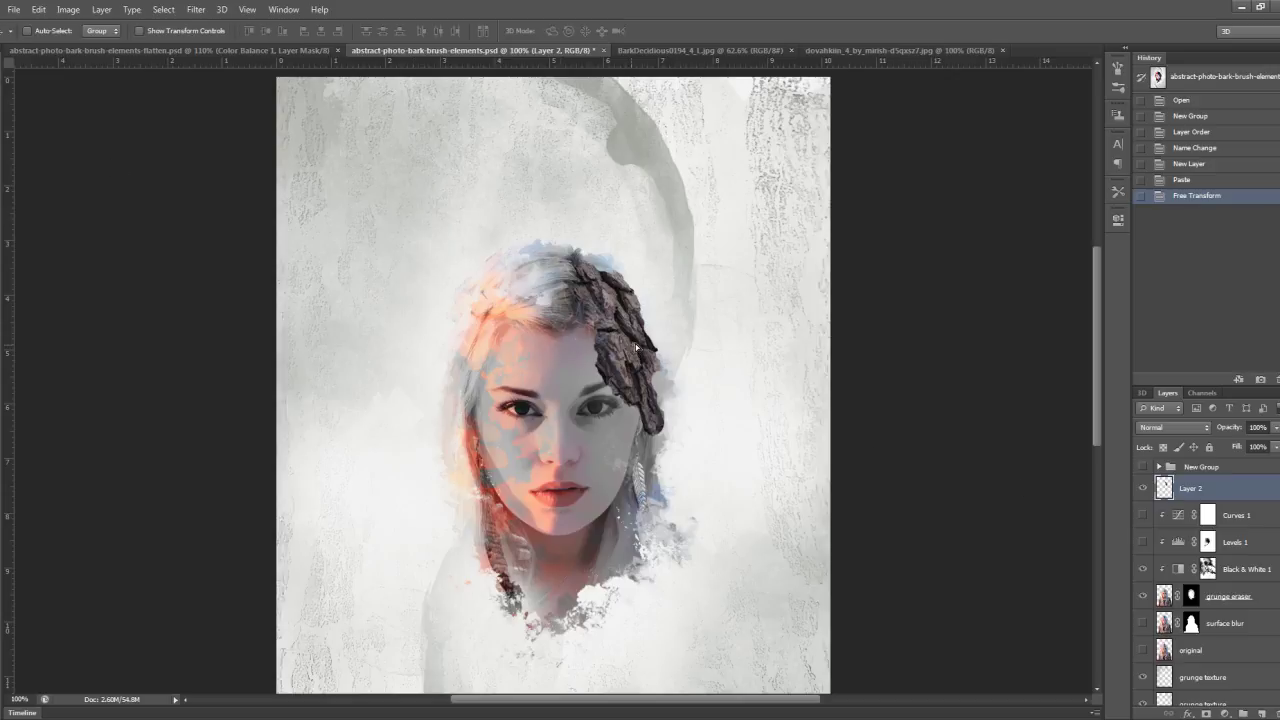
pyautogui.moveTo(636, 347); pyautogui.dragTo(639, 350)
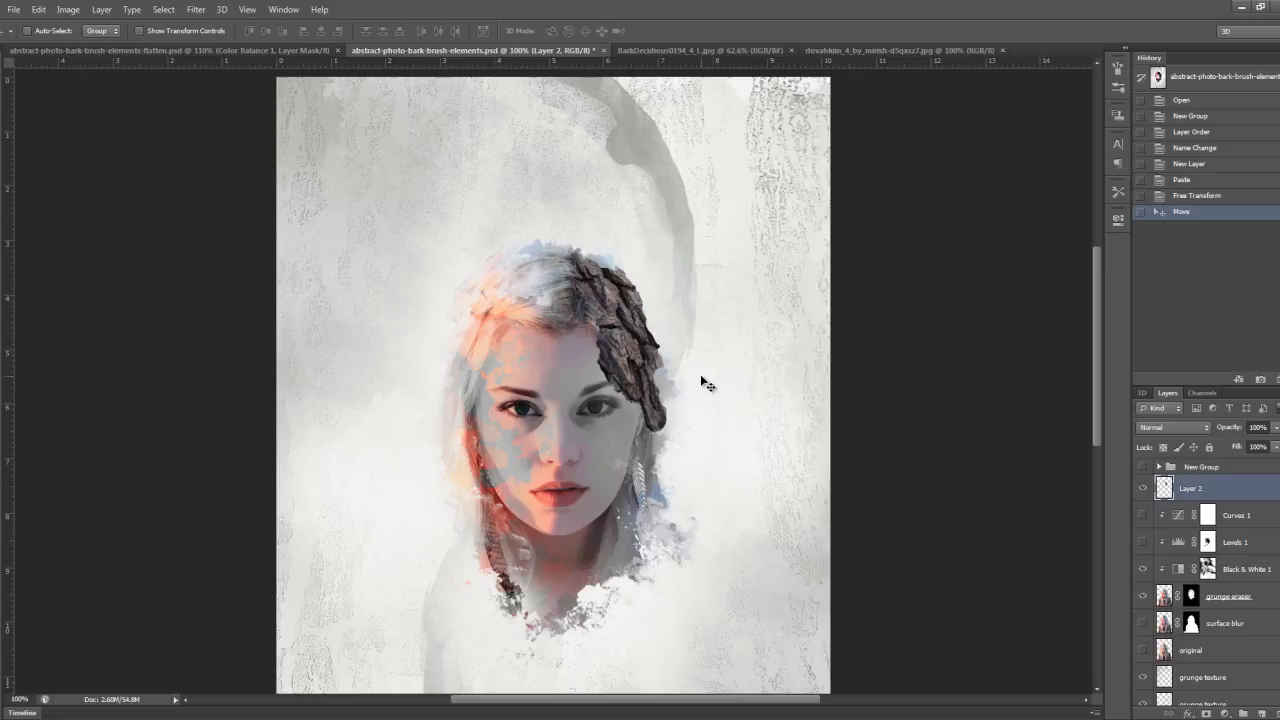
pyautogui.scroll(4, 596, 333)
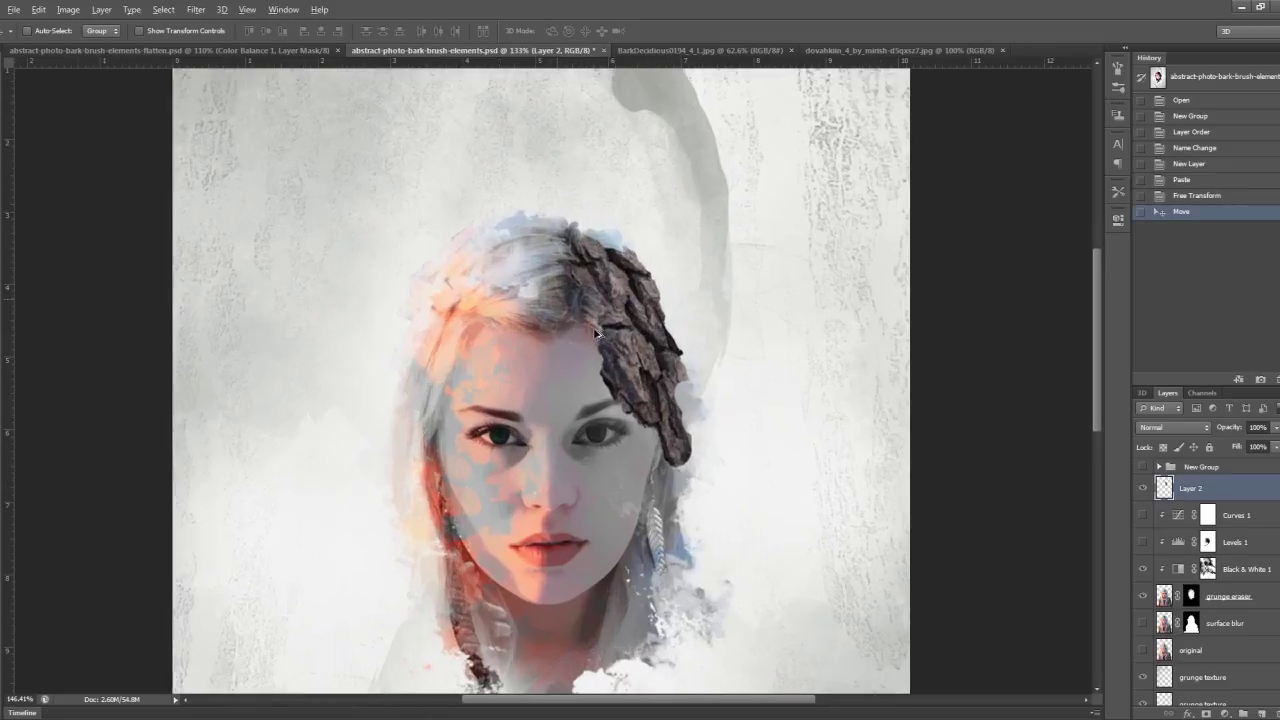
pyautogui.scroll(2, 596, 333)
pyautogui.scroll(2, 605, 320)
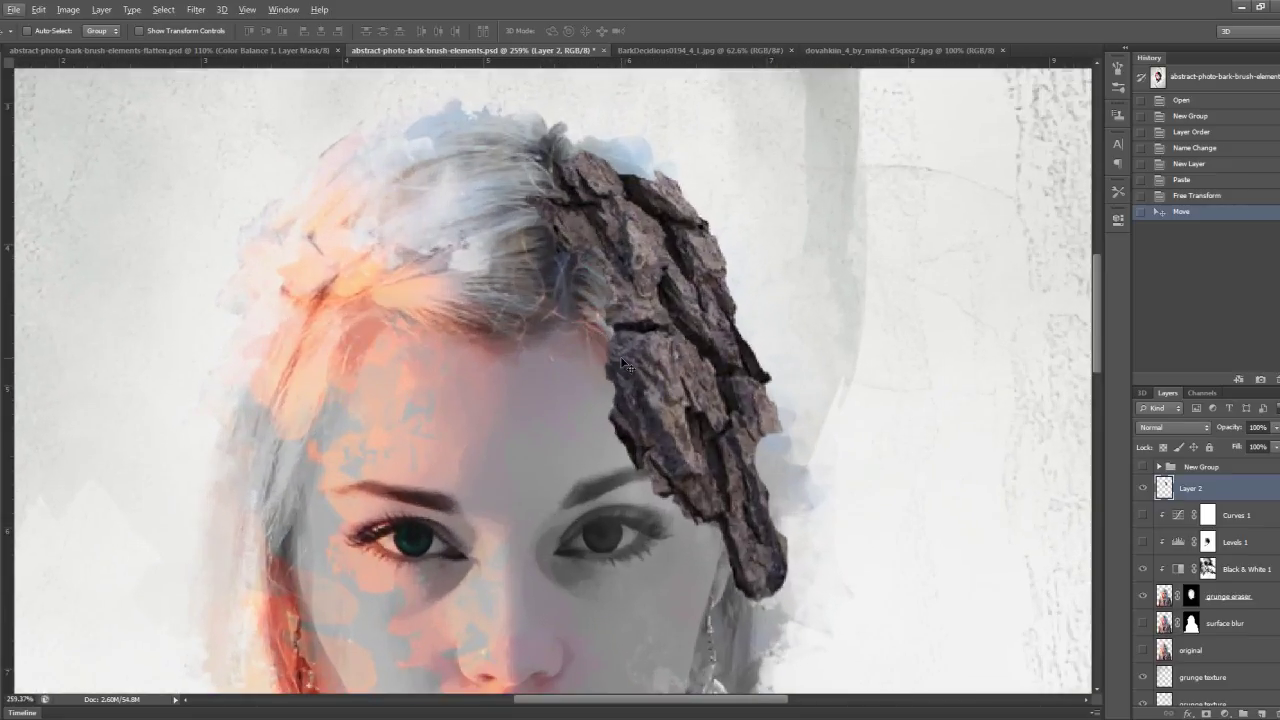
pyautogui.scroll(-3, 620, 357)
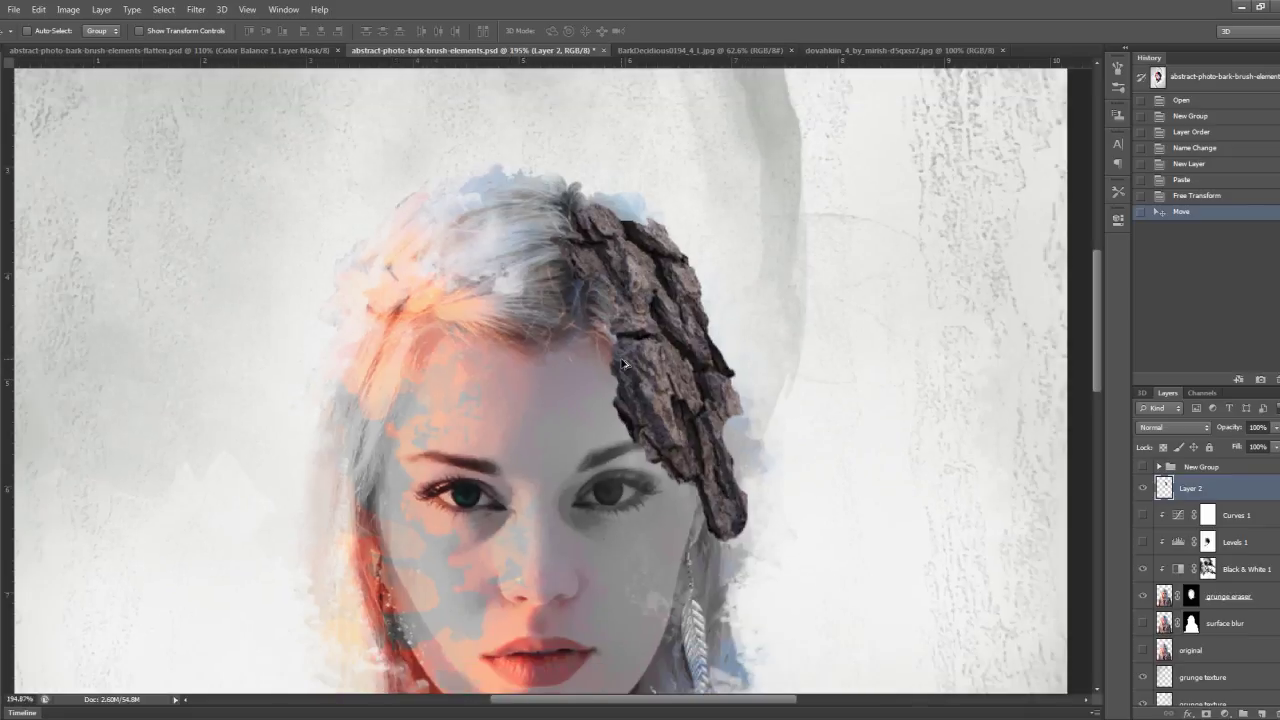
pyautogui.scroll(-2, 622, 363)
pyautogui.scroll(-1, 622, 363)
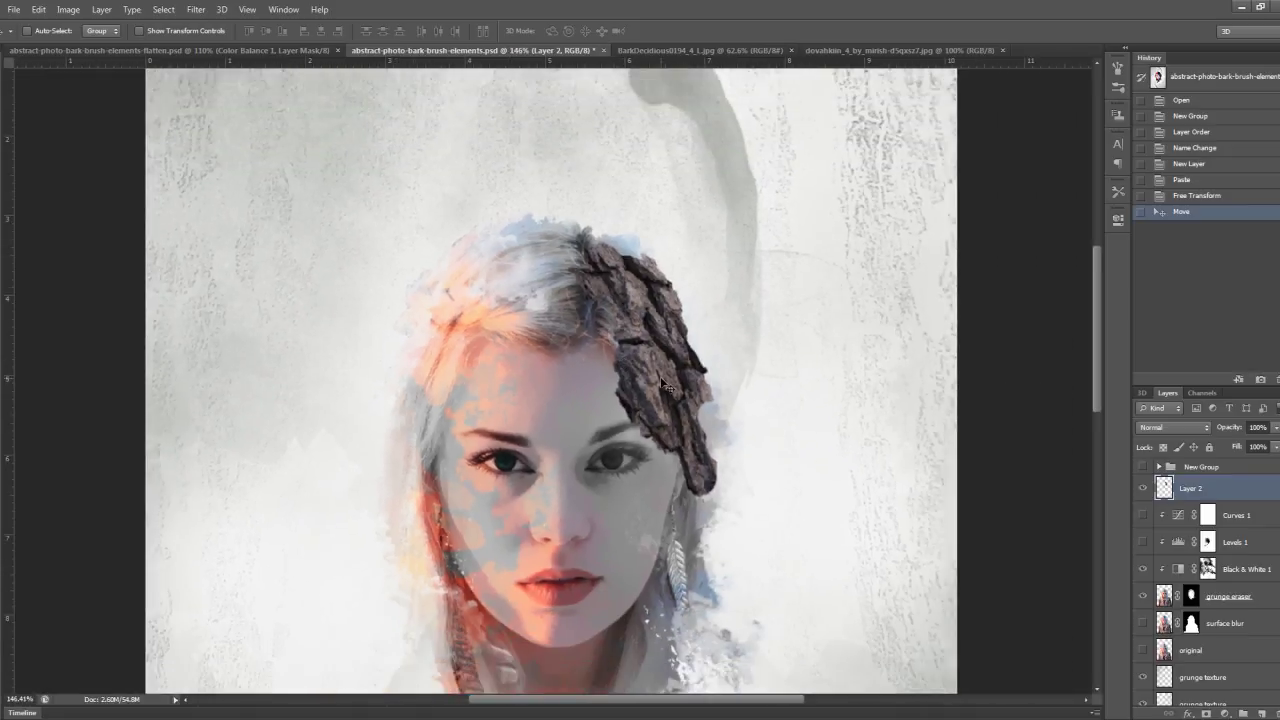
pyautogui.scroll(-1, 632, 400)
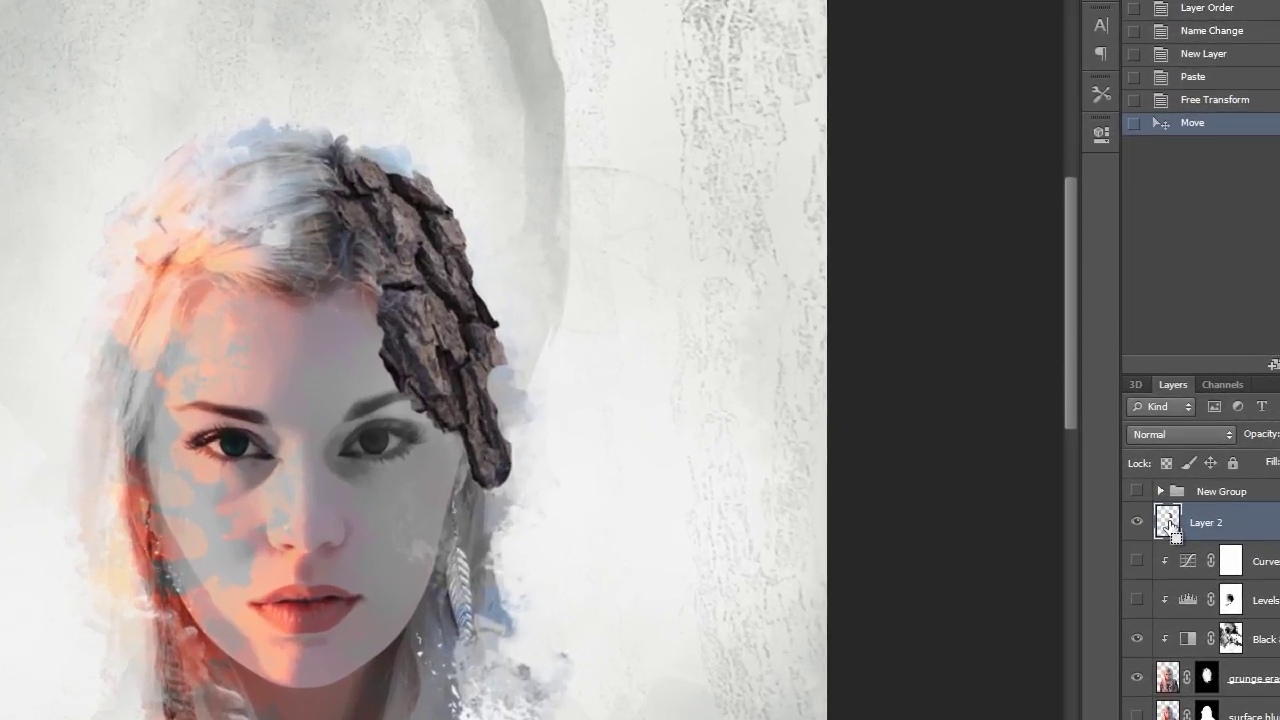
# Load the bark layer as a selection and begin tuning Refine Edge contrast and smoothing.
pyautogui.keyDown('ctrl'); pyautogui.click(1165, 490); pyautogui.keyUp('ctrl')
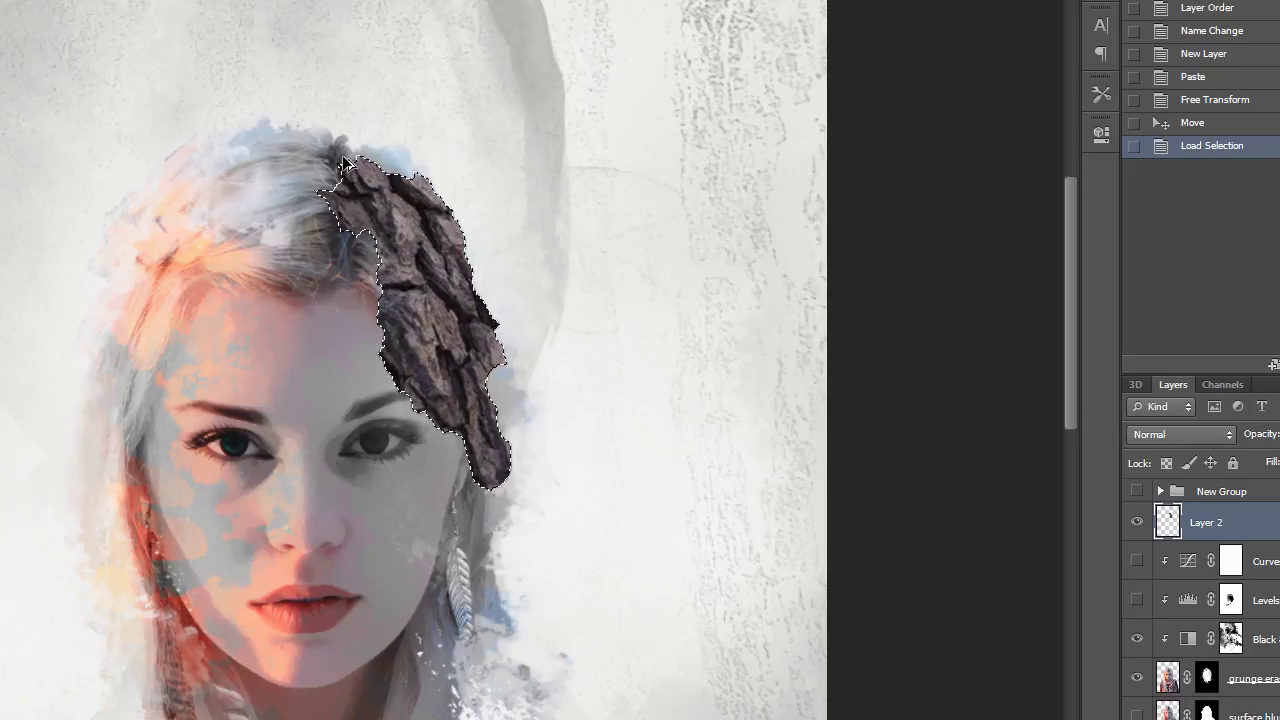
pyautogui.hotkey('ctrl', 'alt', 'r')
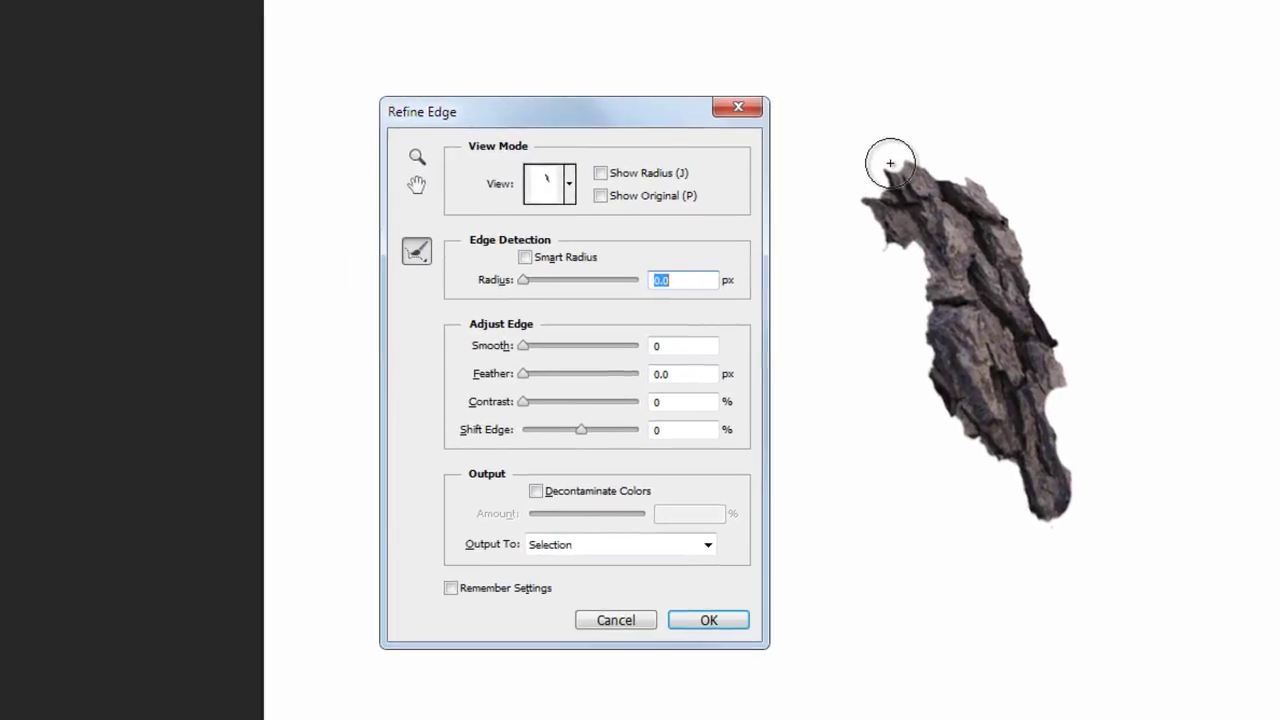
pyautogui.moveTo(591, 120); pyautogui.dragTo(592, 70)
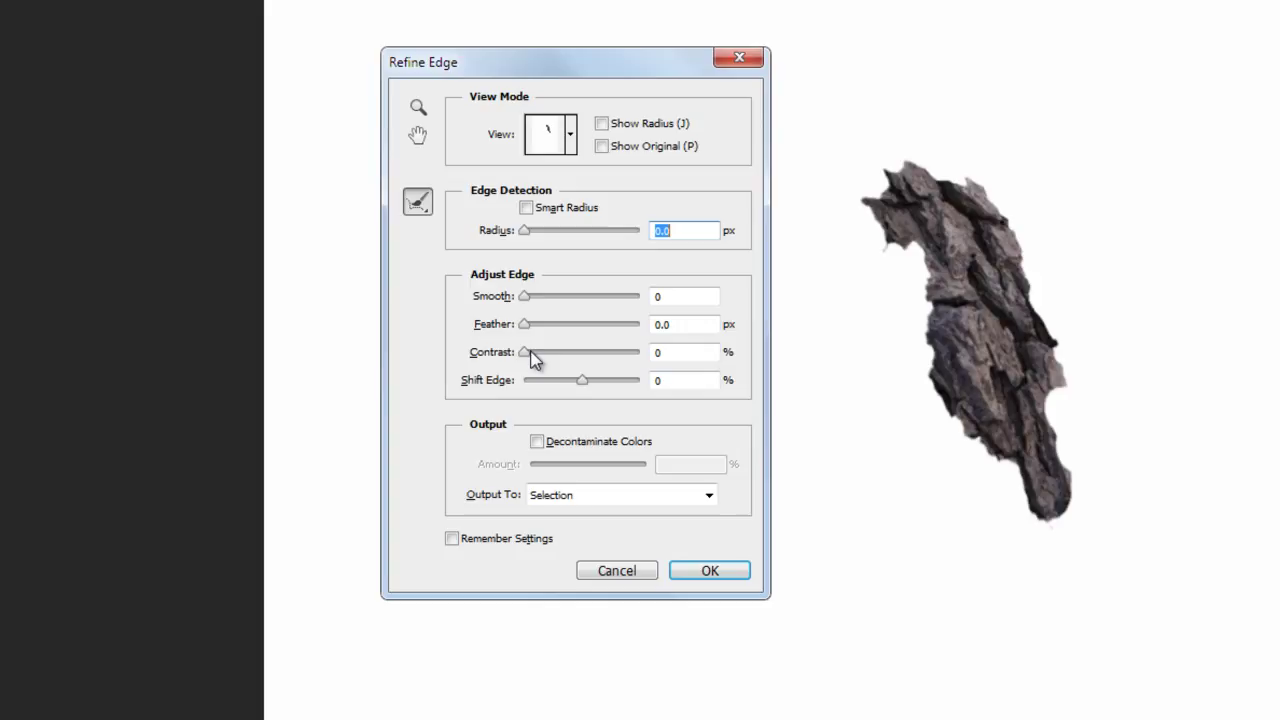
pyautogui.moveTo(524, 352); pyautogui.dragTo(567, 352)
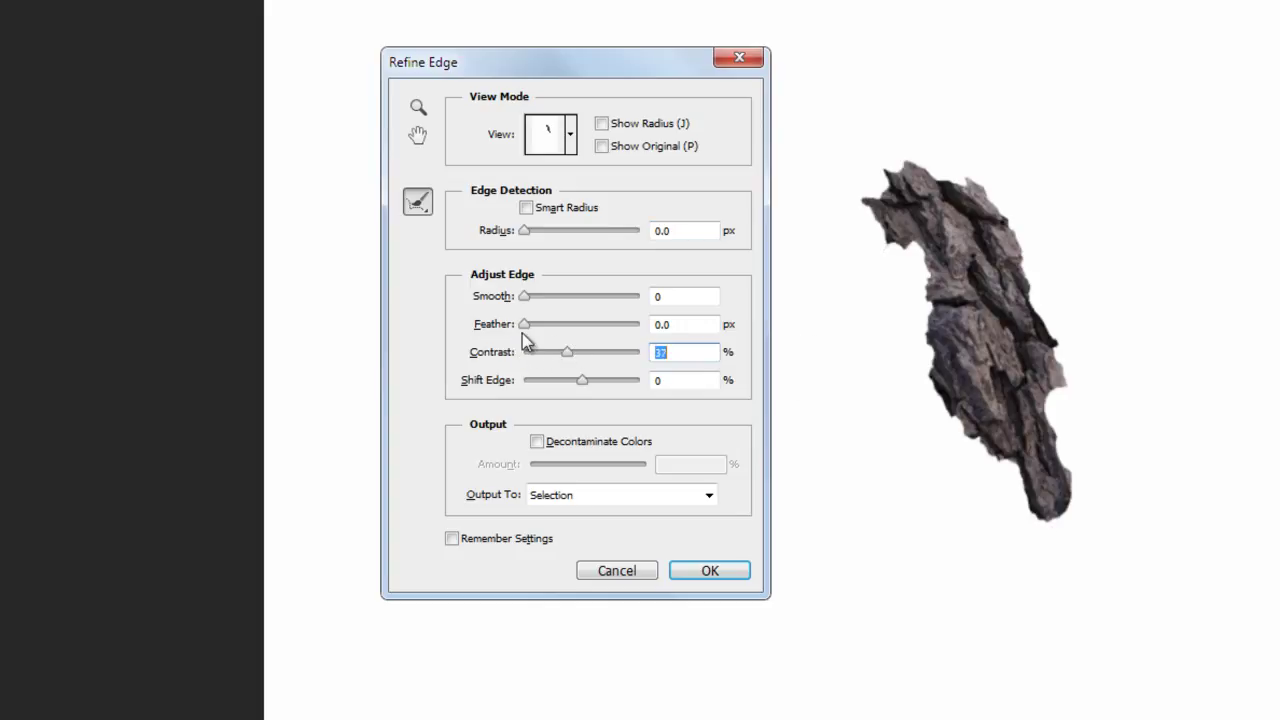
pyautogui.moveTo(522, 294); pyautogui.dragTo(533, 294)
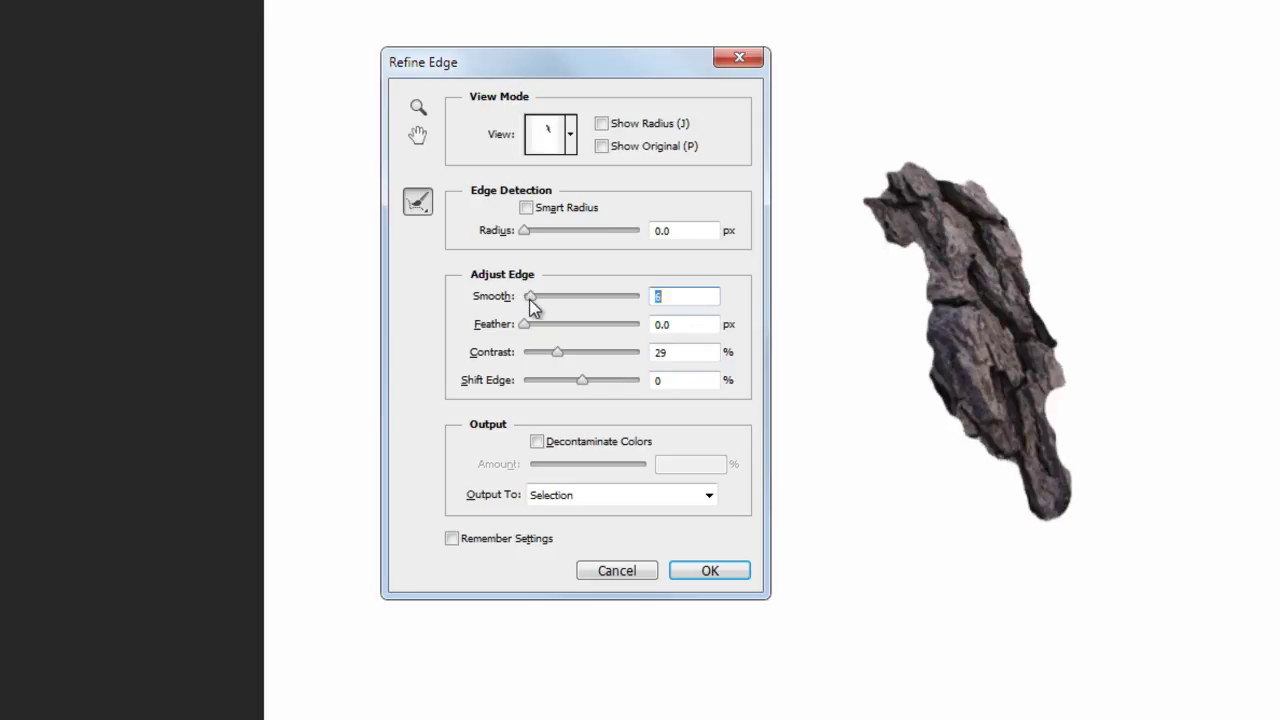
pyautogui.moveTo(559, 356); pyautogui.dragTo(555, 356)
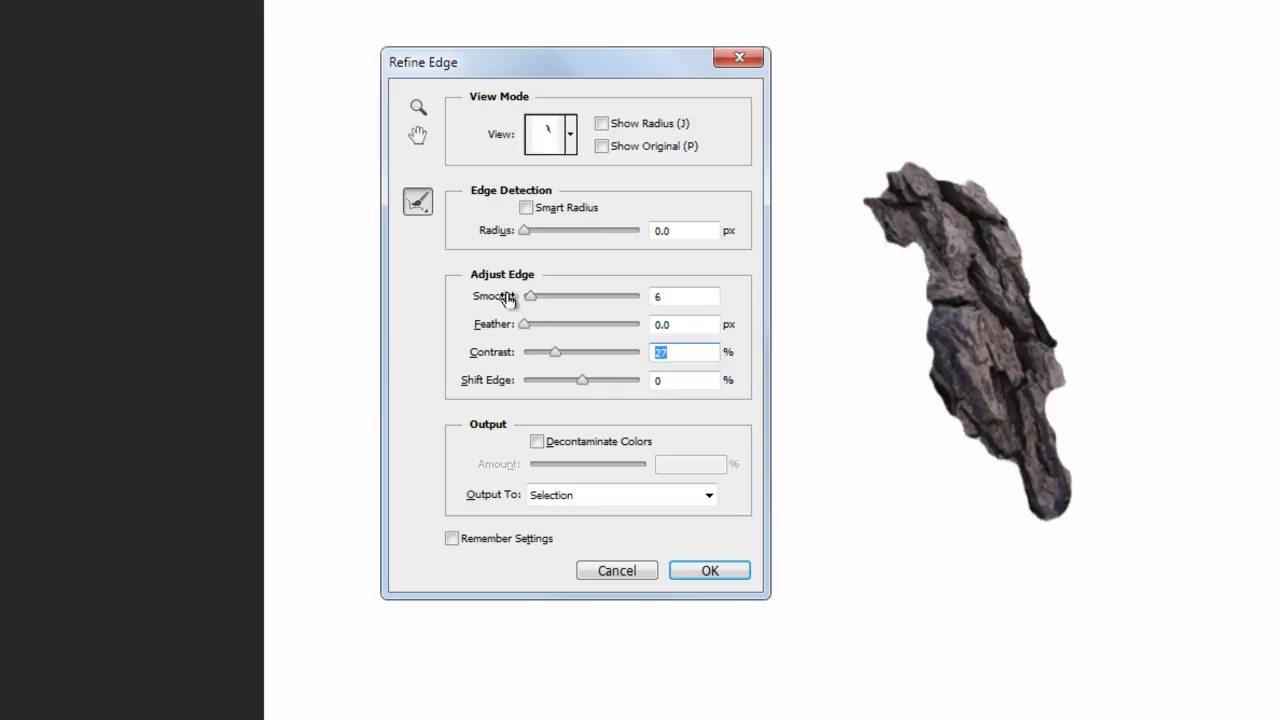
pyautogui.moveTo(530, 297); pyautogui.dragTo(528, 296)
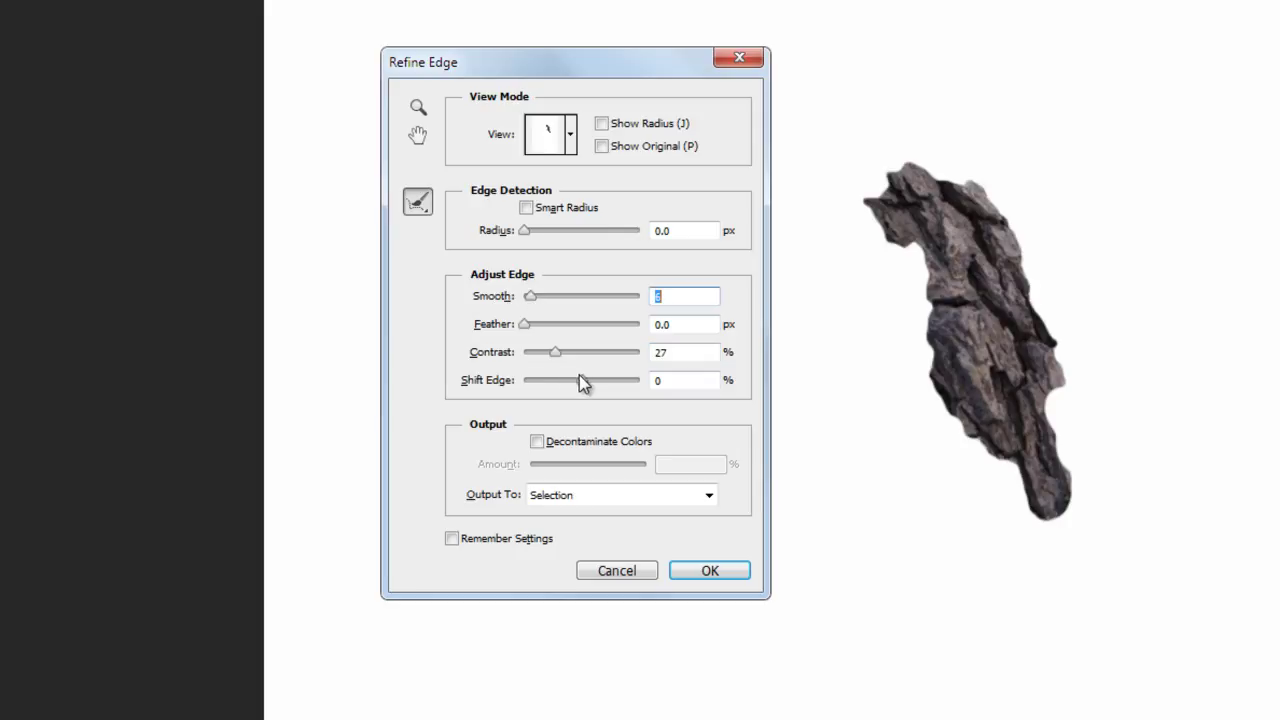
# Finish Refine Edge at radius 16.4 px, smooth 5, contrast 48%, shift edge −12%, and apply.
pyautogui.moveTo(524, 232); pyautogui.dragTo(535, 229)
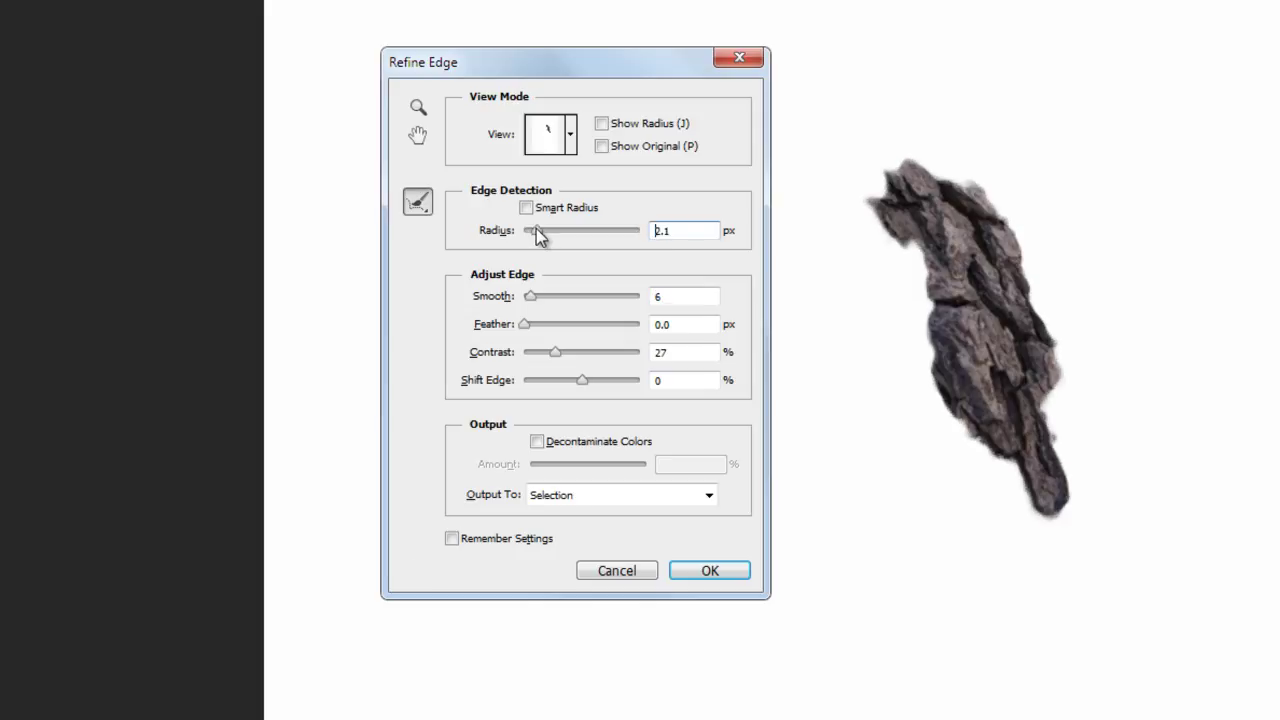
pyautogui.moveTo(554, 350); pyautogui.dragTo(560, 358)
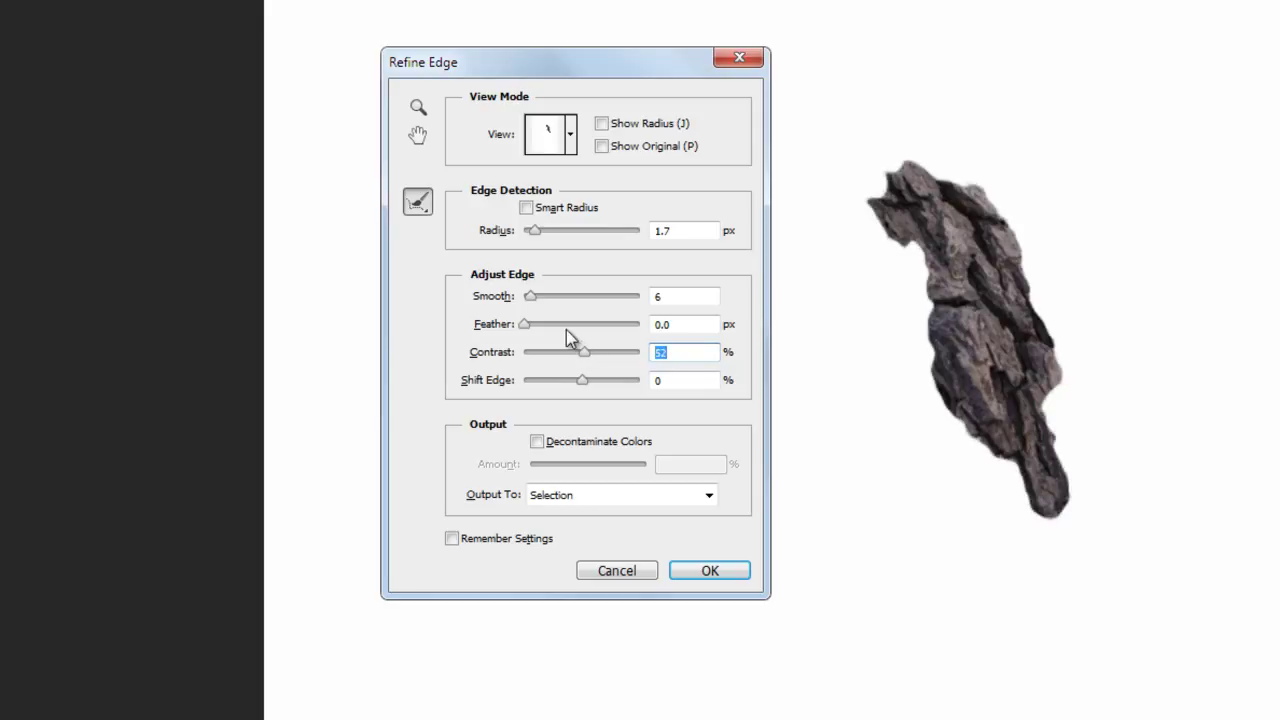
pyautogui.moveTo(531, 298); pyautogui.dragTo(528, 298)
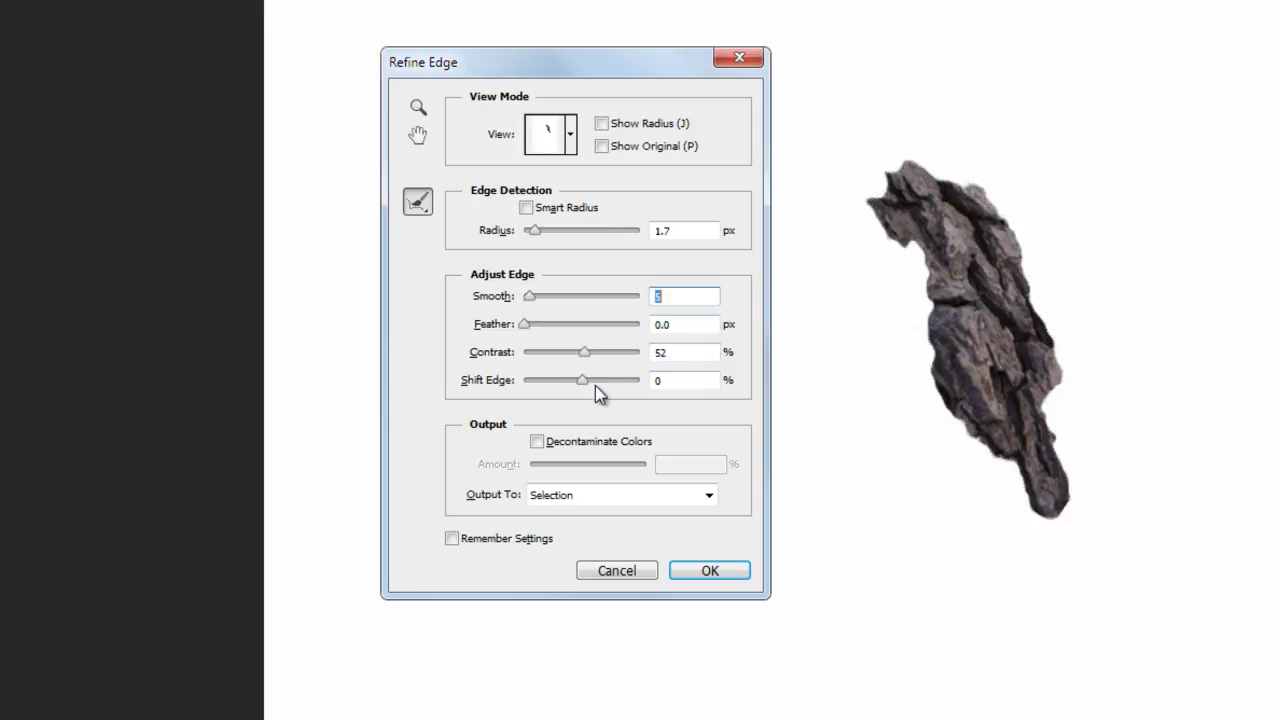
pyautogui.moveTo(582, 348); pyautogui.dragTo(581, 357)
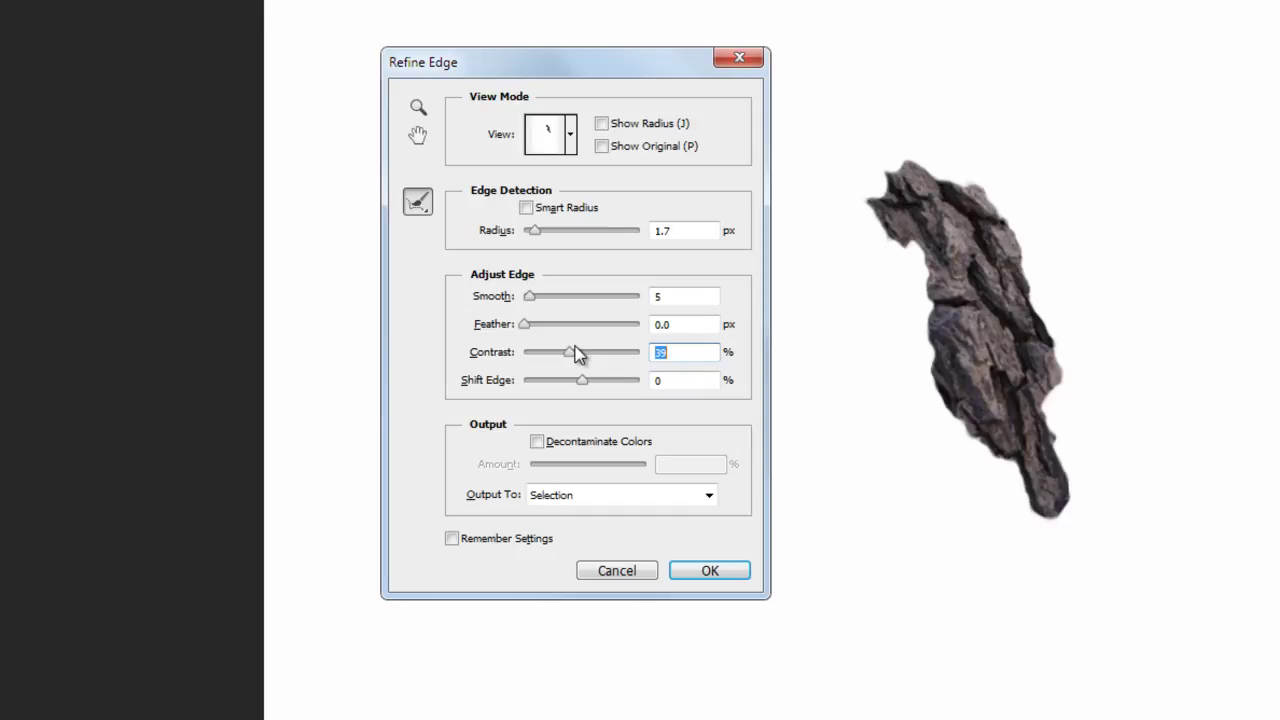
pyautogui.moveTo(574, 350)
pyautogui.mouseDown()
pyautogui.moveTo(597, 352)
pyautogui.moveTo(580, 387)
pyautogui.mouseUp()
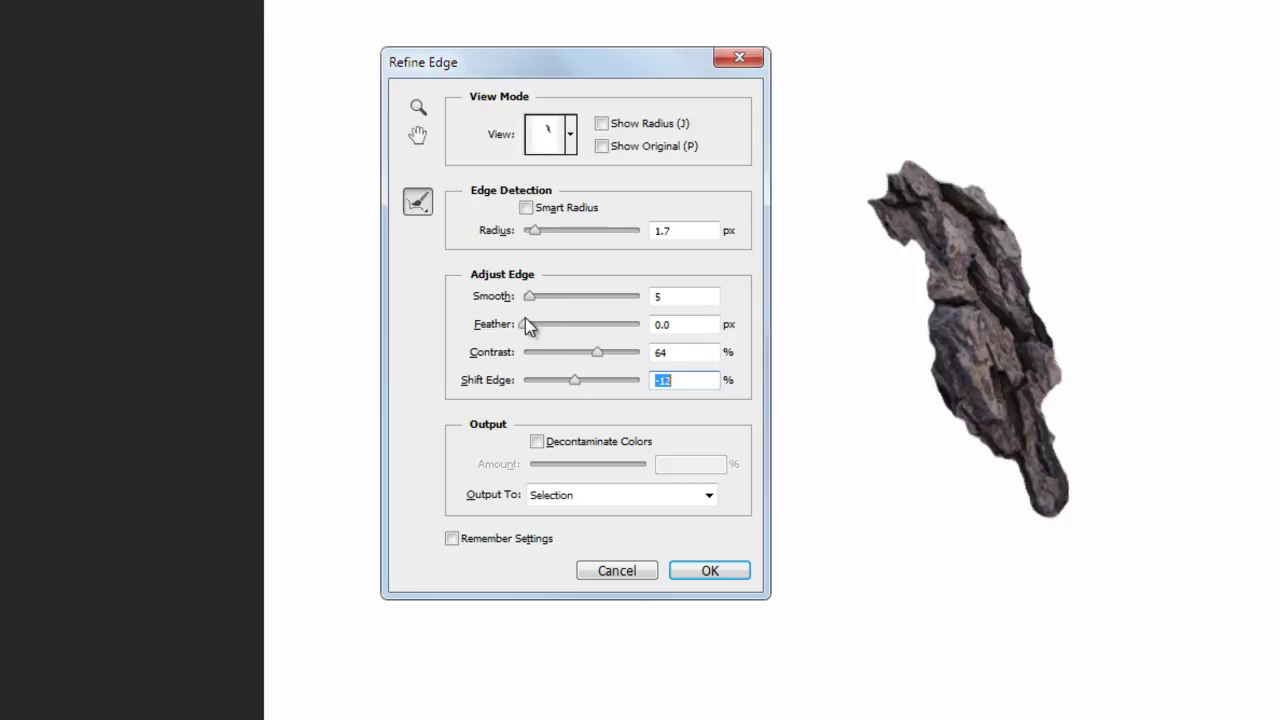
pyautogui.moveTo(536, 231); pyautogui.dragTo(536, 236)
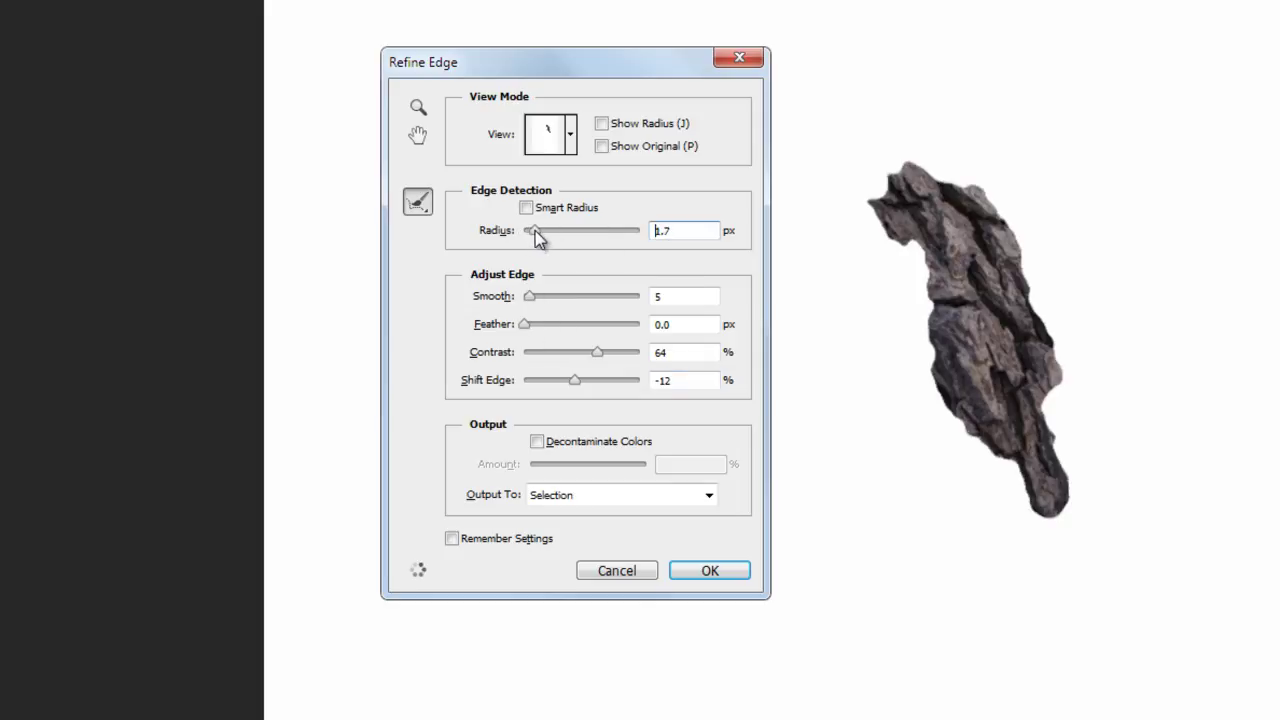
pyautogui.moveTo(600, 355); pyautogui.dragTo(581, 360)
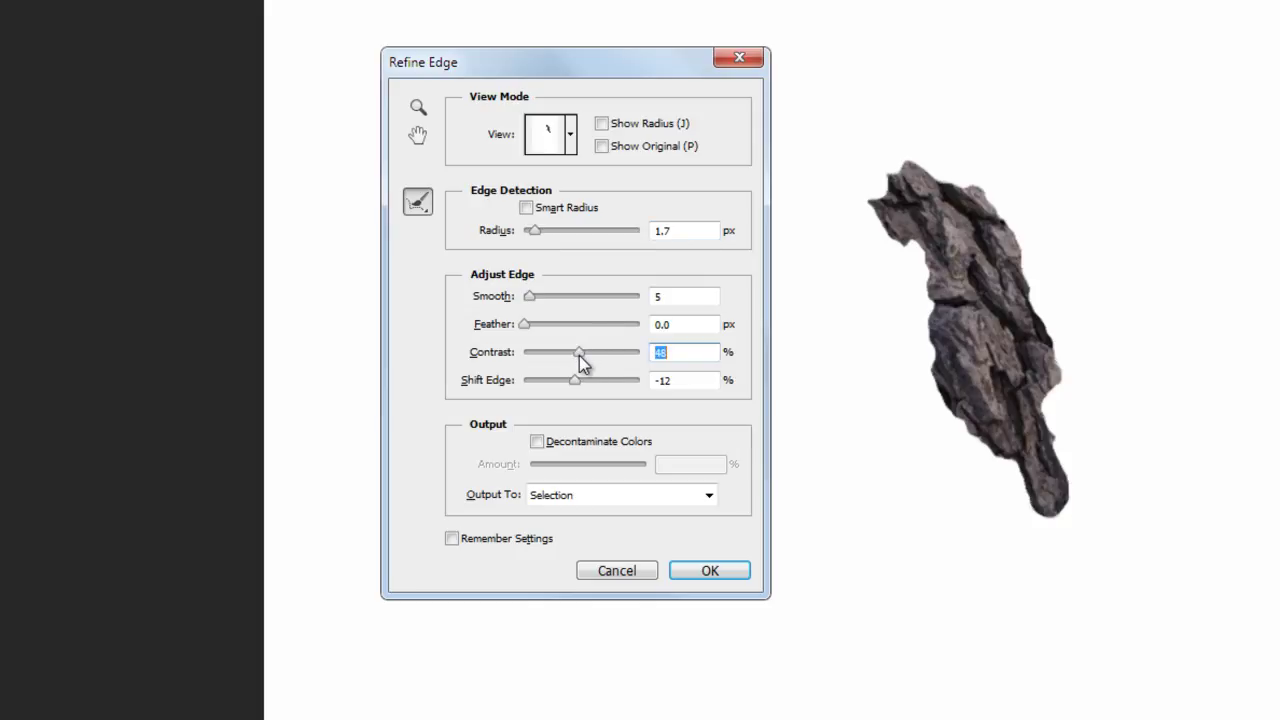
pyautogui.moveTo(533, 231)
pyautogui.mouseDown()
pyautogui.moveTo(582, 228)
pyautogui.moveTo(569, 232)
pyautogui.mouseUp()
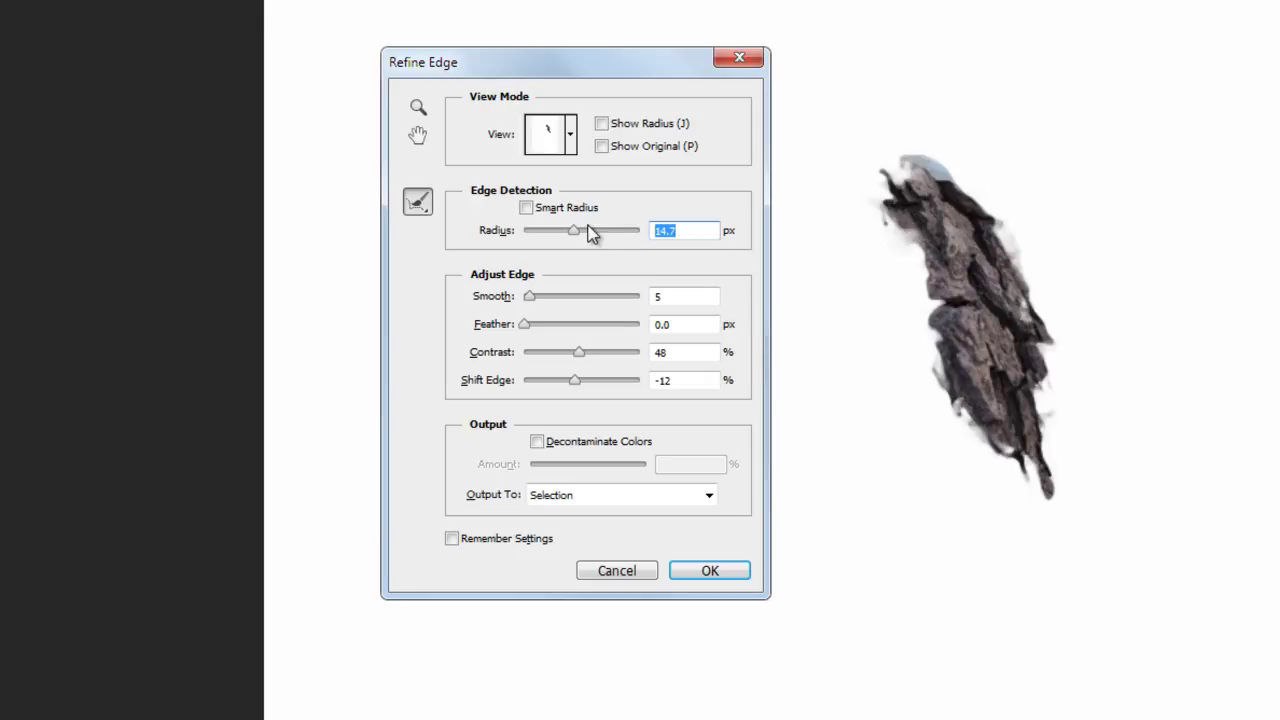
pyautogui.moveTo(570, 230); pyautogui.dragTo(575, 238)
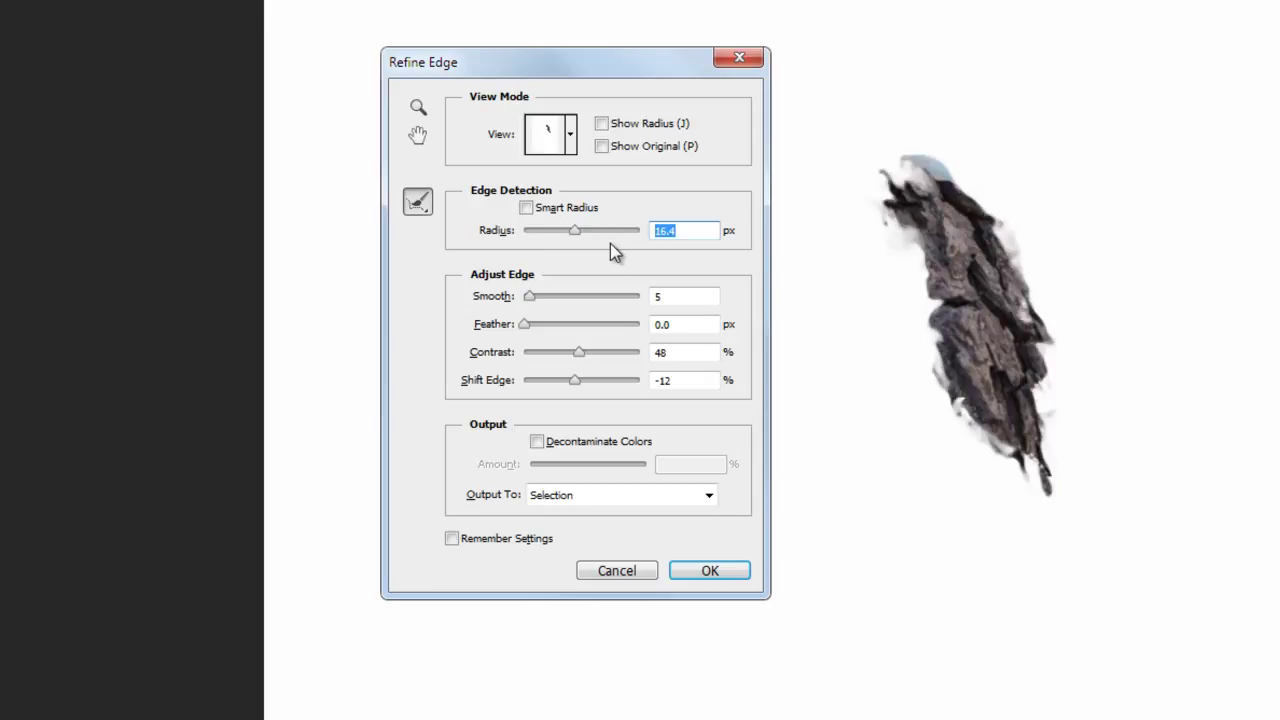
pyautogui.click(703, 232)
pyautogui.click(695, 569)
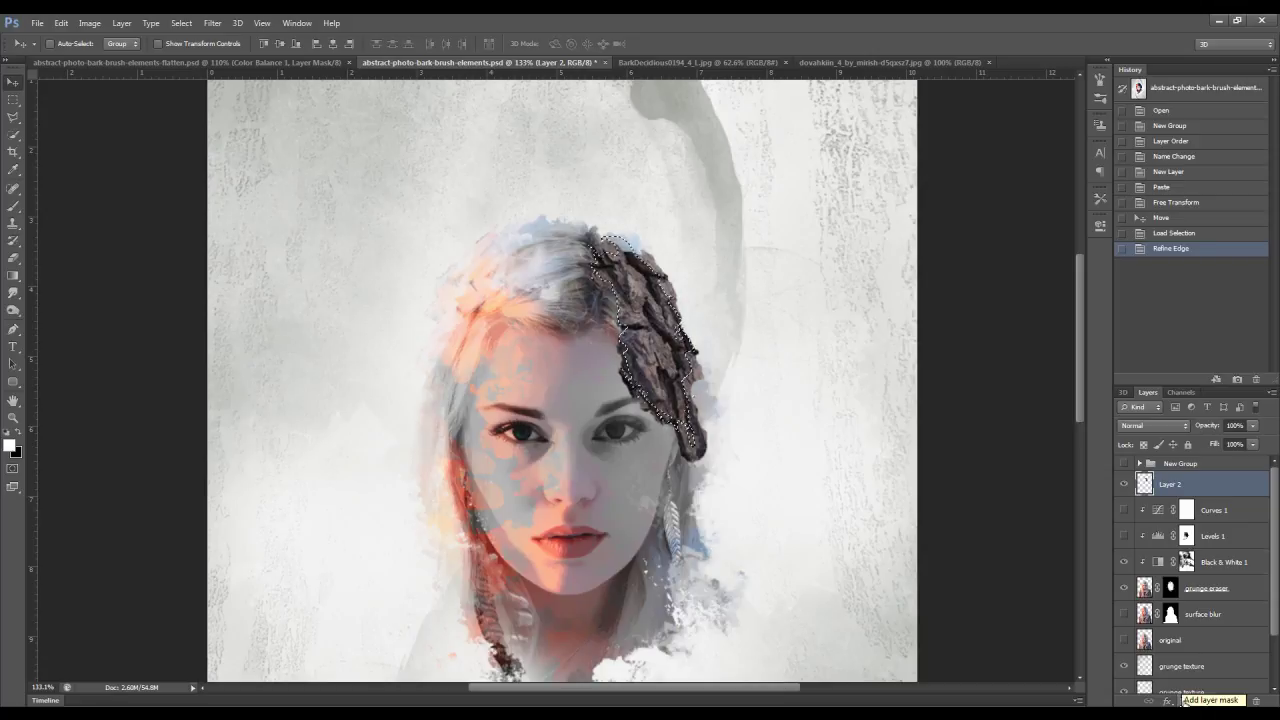
# Add a layer mask from the selection and nudge the bark slightly down and right.
pyautogui.click(1178, 699)
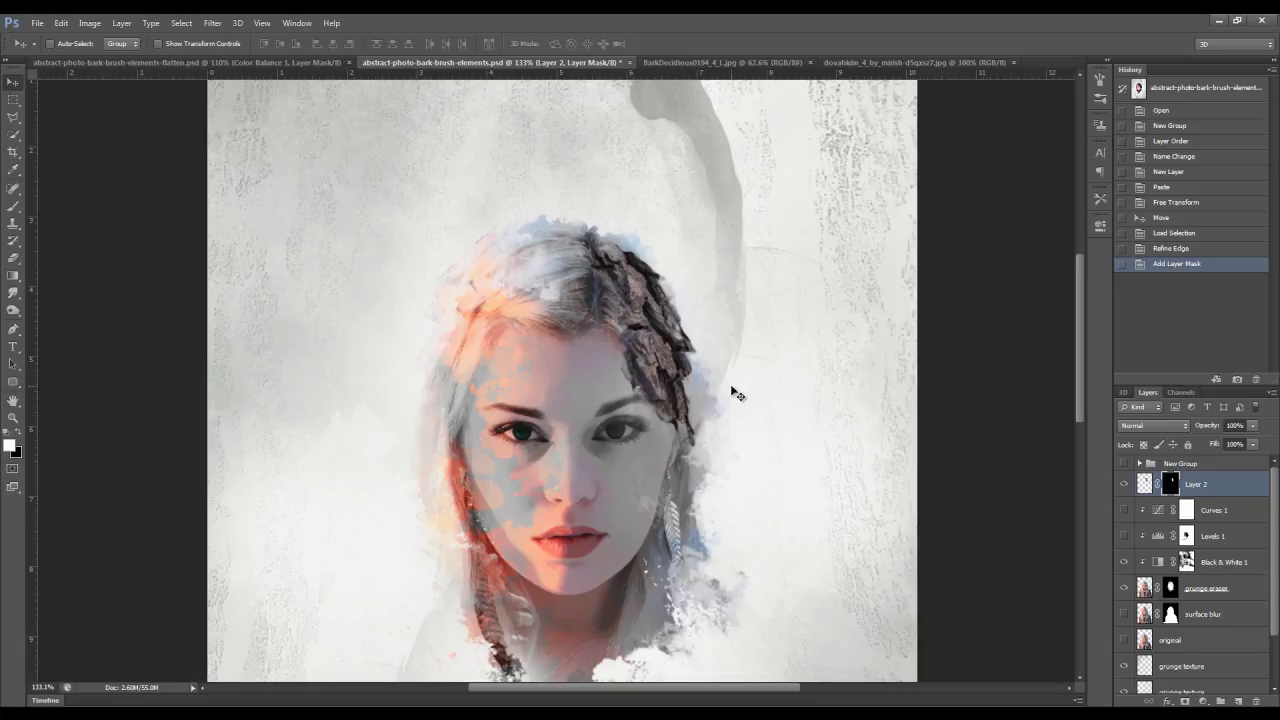
pyautogui.scroll(3, 715, 387)
pyautogui.scroll(3, 700, 390)
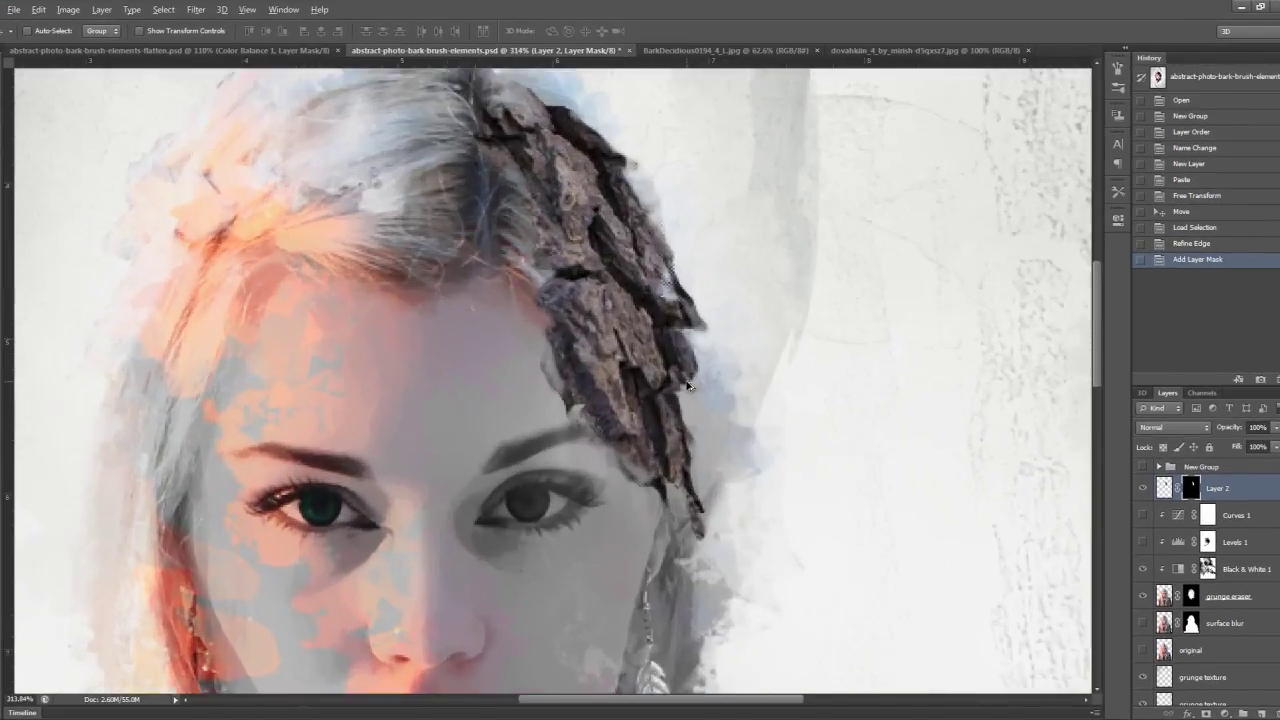
pyautogui.scroll(-3, 678, 393)
pyautogui.scroll(-2, 672, 394)
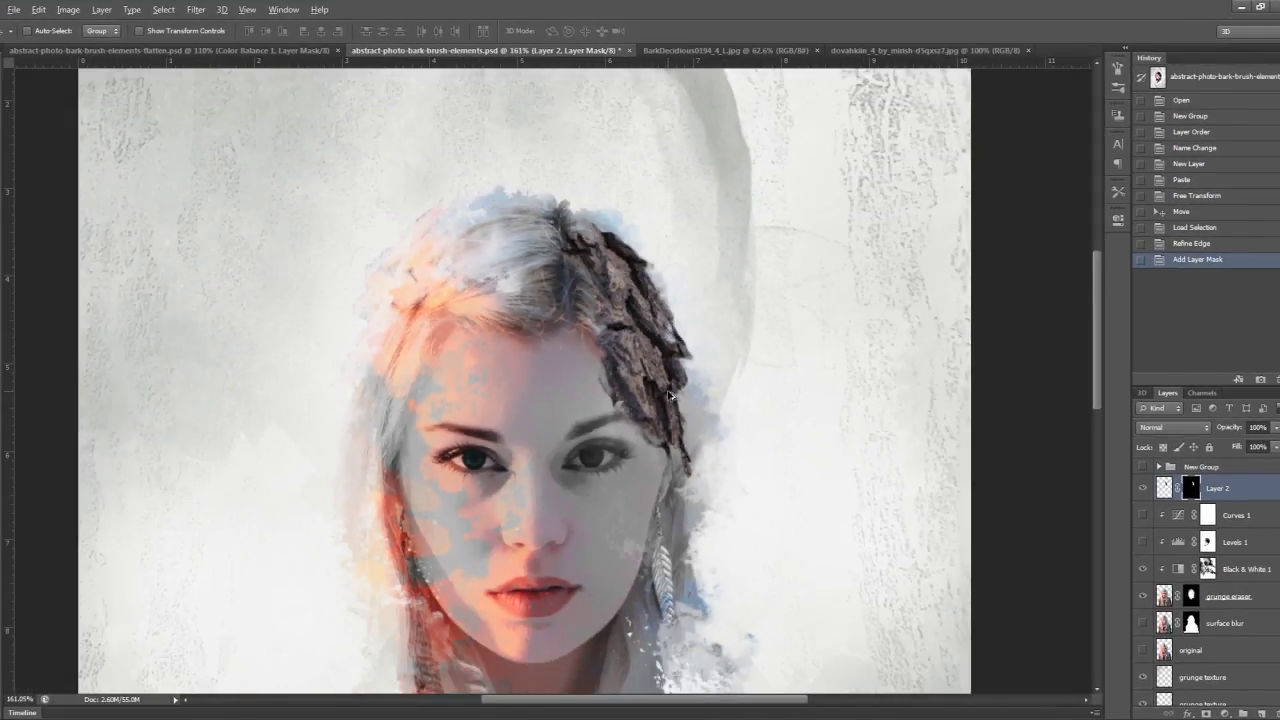
pyautogui.scroll(-1, 669, 395)
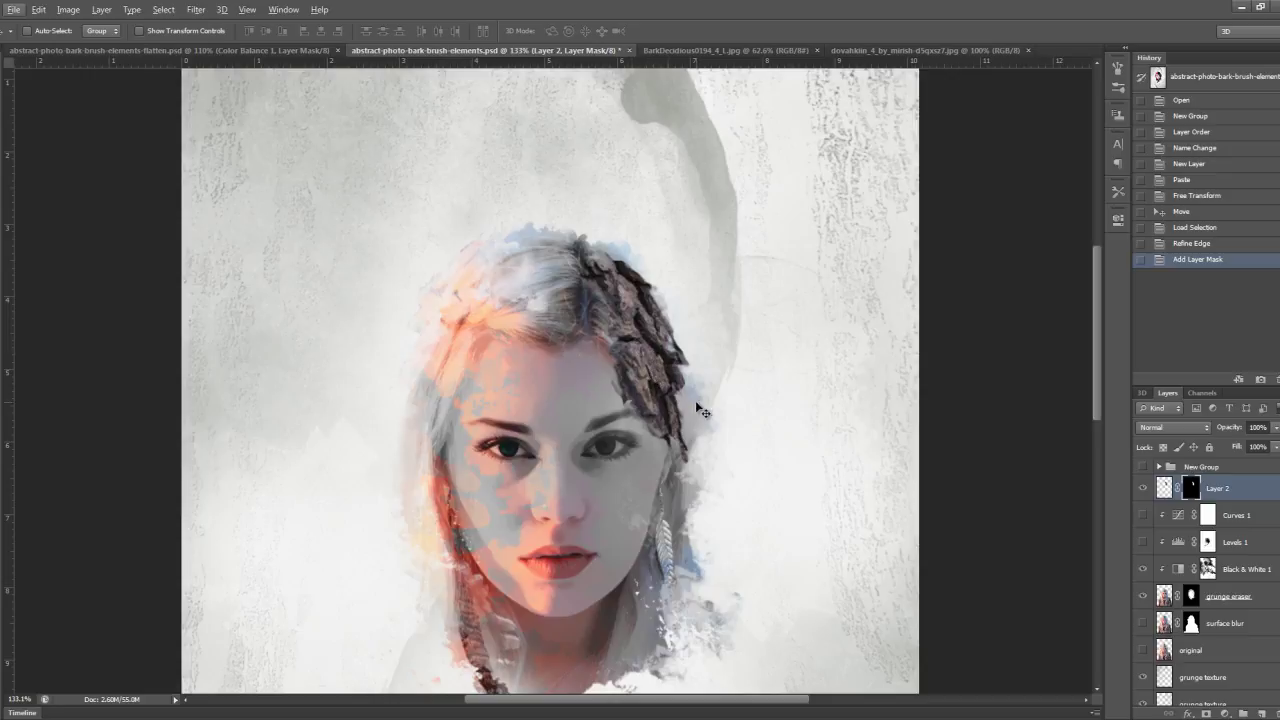
pyautogui.scroll(1, 676, 416)
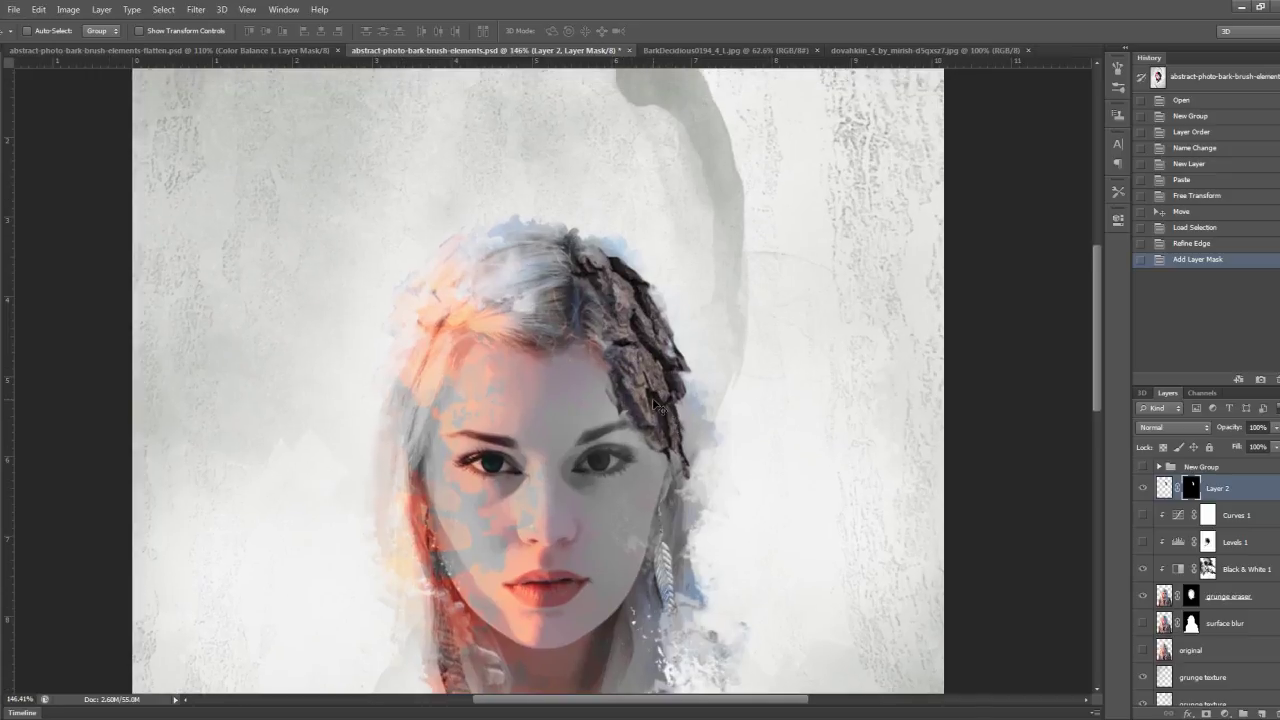
pyautogui.moveTo(676, 420); pyautogui.dragTo(686, 432)
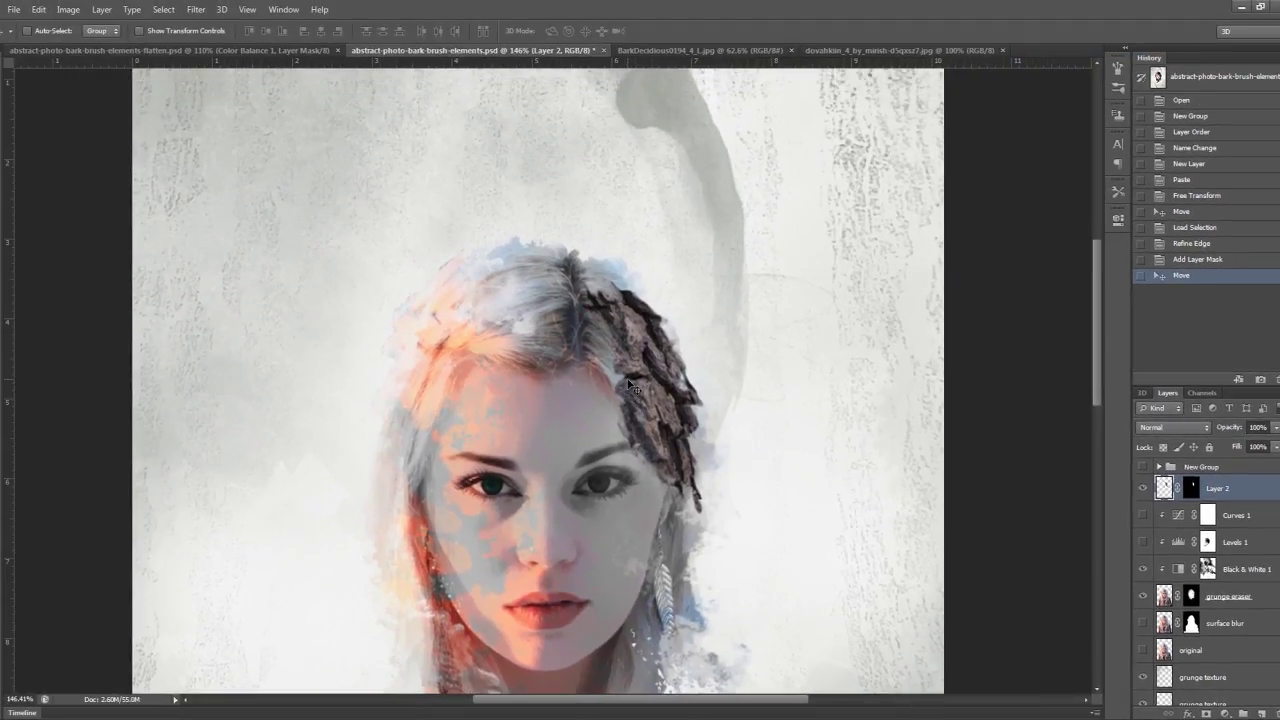
pyautogui.scroll(-1, 631, 385)
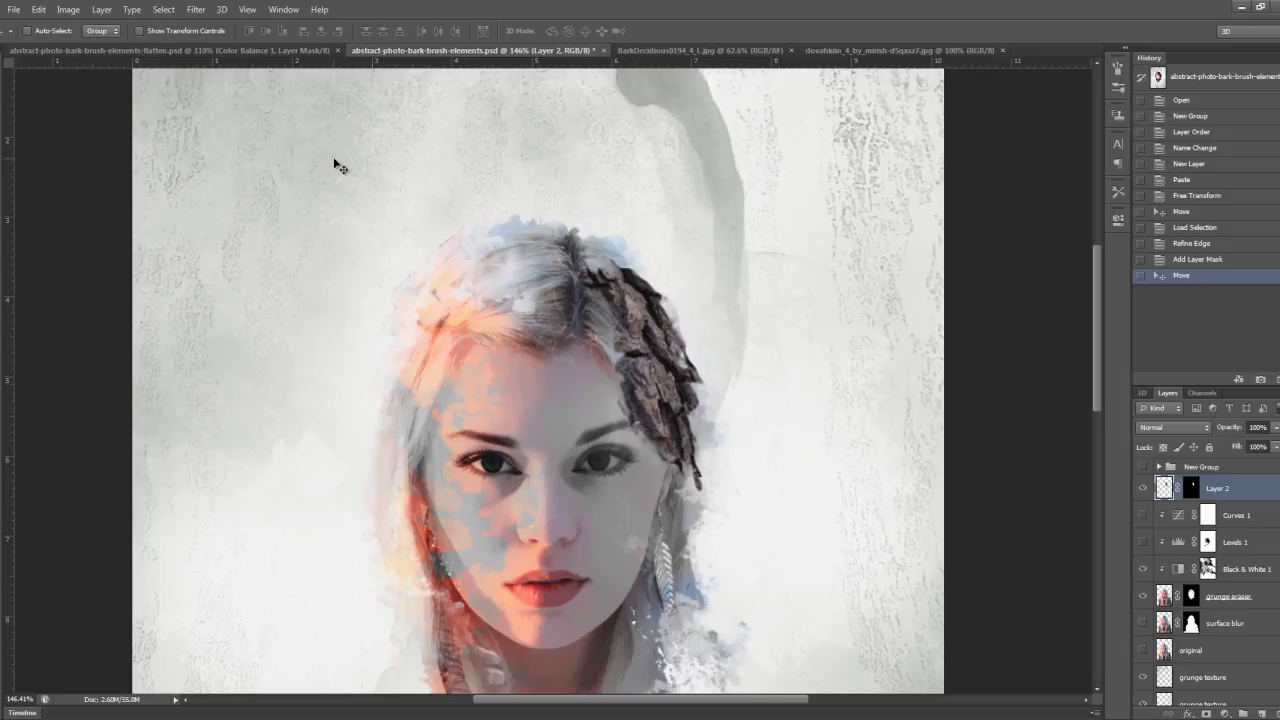
pyautogui.click(70, 10)
pyautogui.moveTo(90, 44)
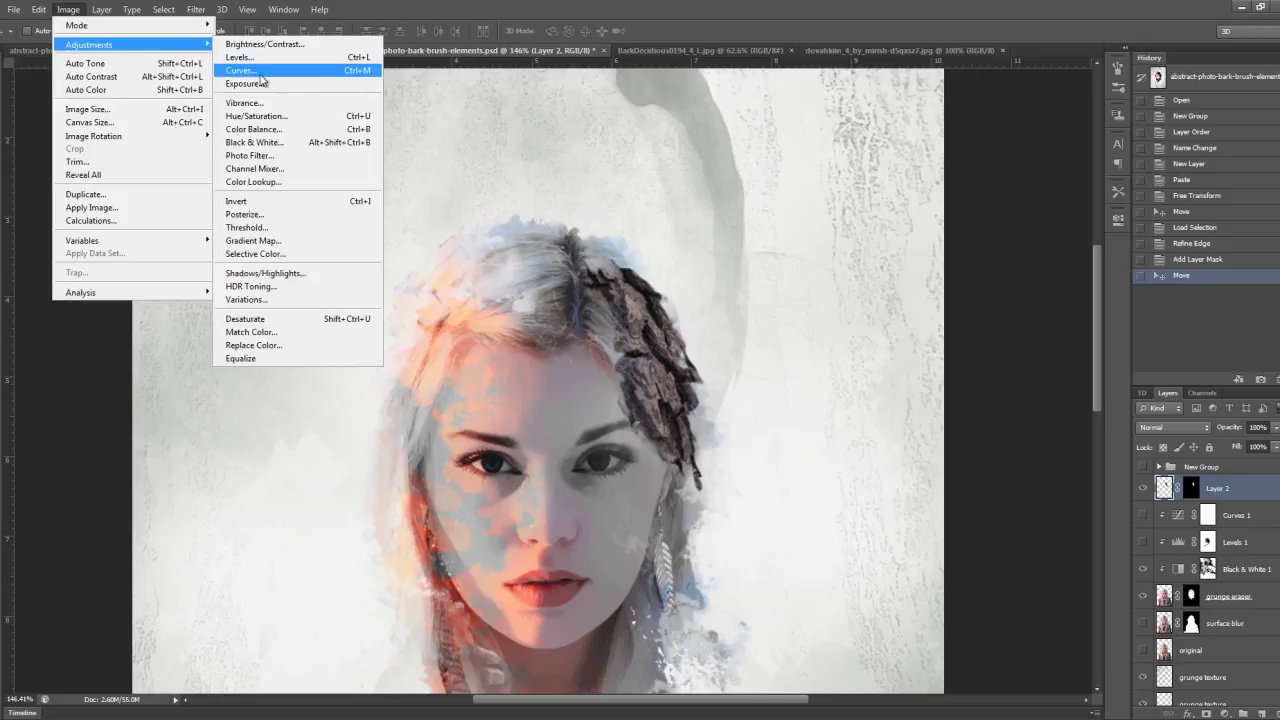
# Turn the bark grey with a Black & White adjustment set to Auto.
pyautogui.click(302, 143)
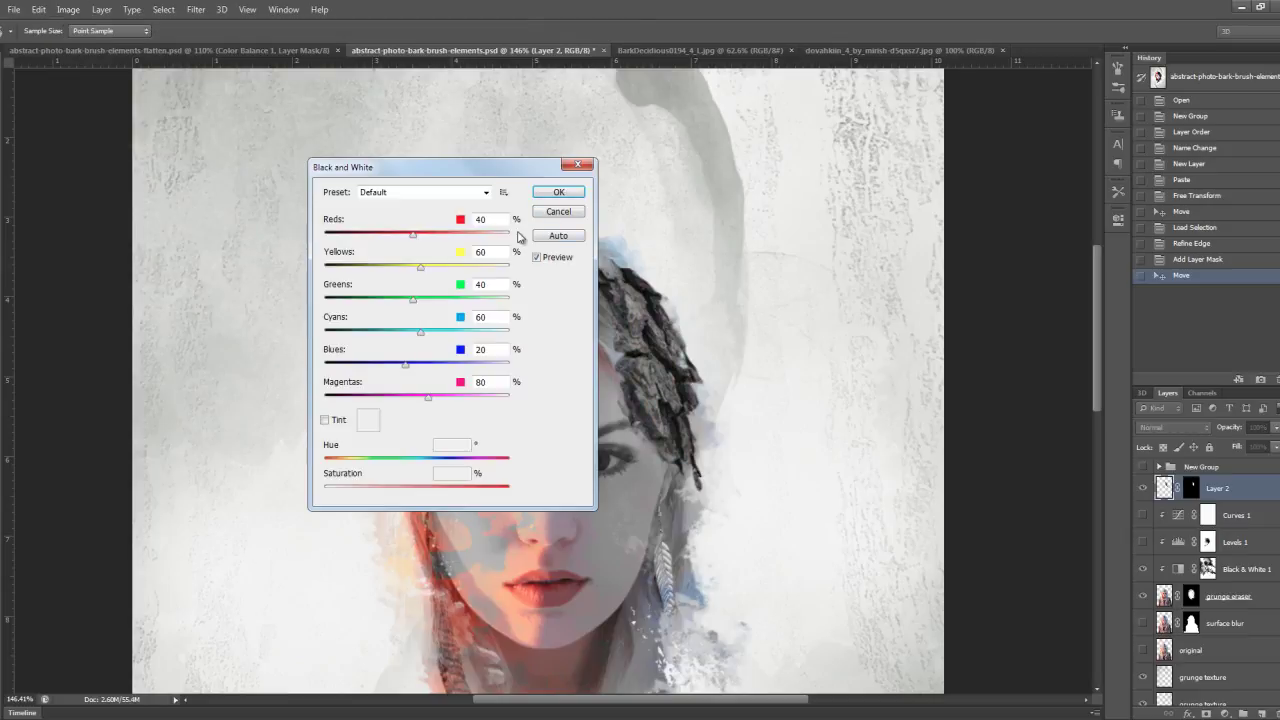
pyautogui.click(551, 238)
pyautogui.moveTo(483, 170); pyautogui.dragTo(442, 200)
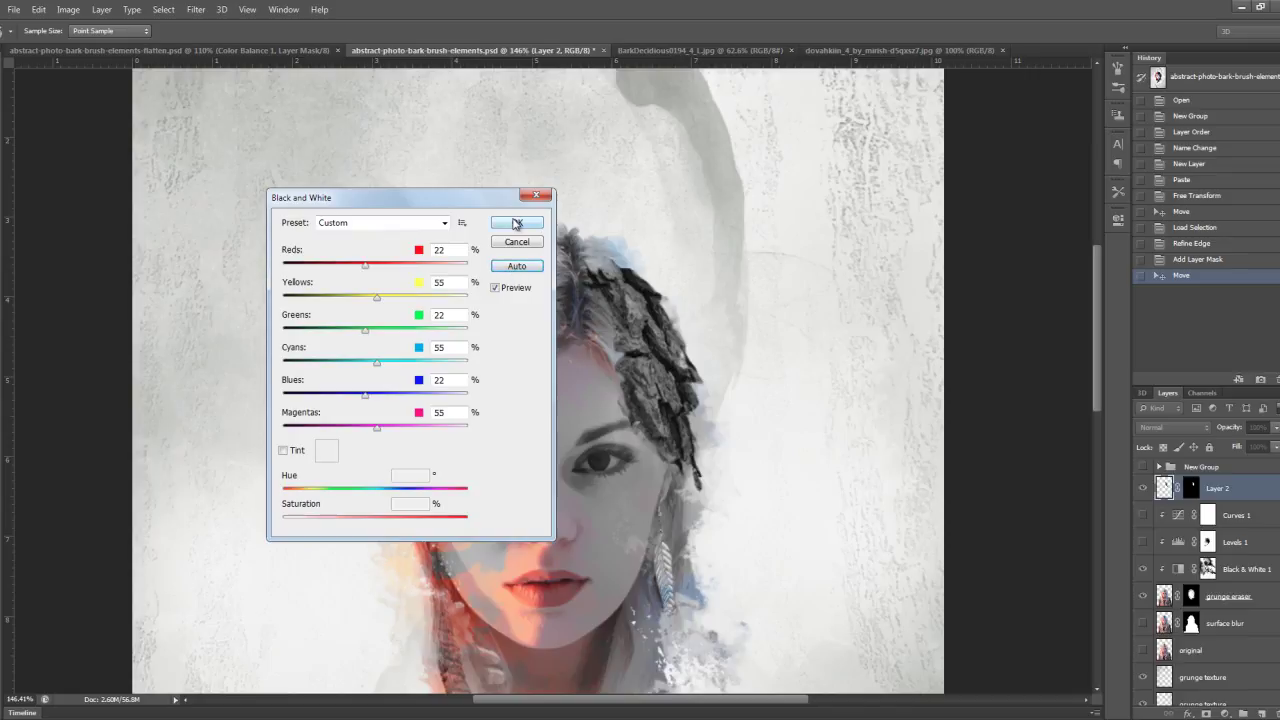
pyautogui.click(516, 223)
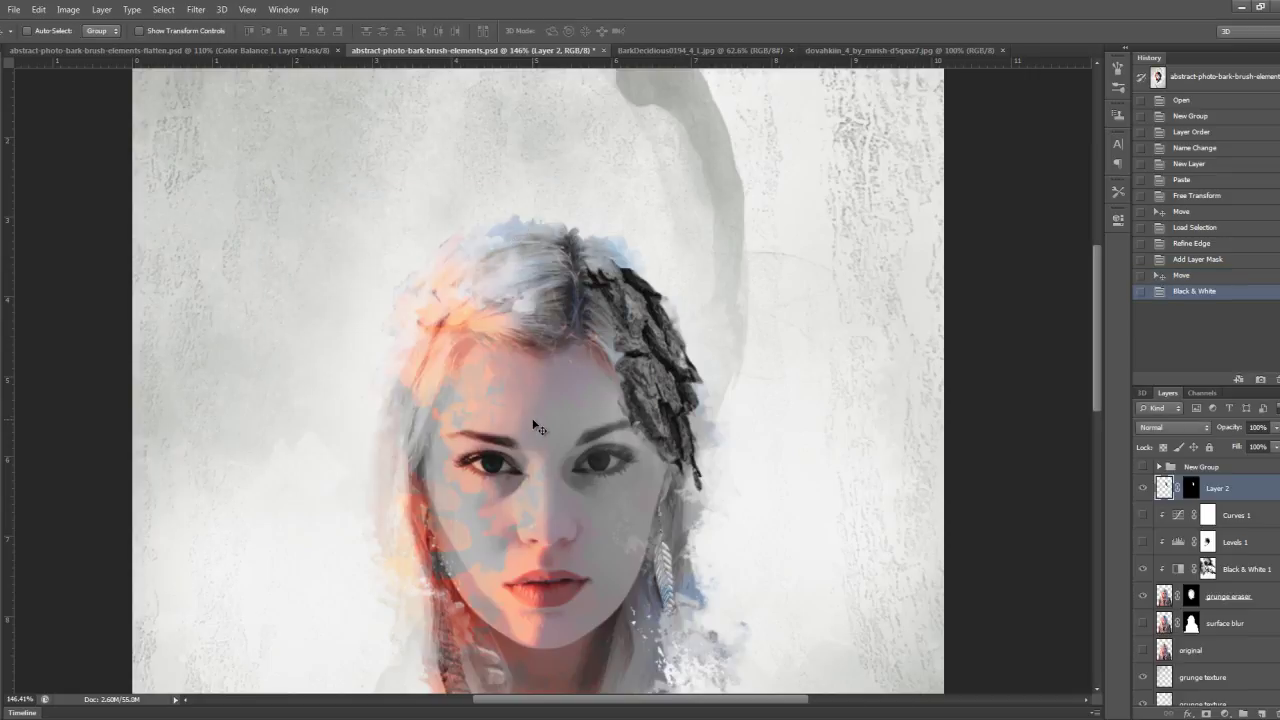
# Darken the bark with Levels: black input 25, midtone about 0.93.
pyautogui.click(68, 9)
pyautogui.moveTo(123, 35)
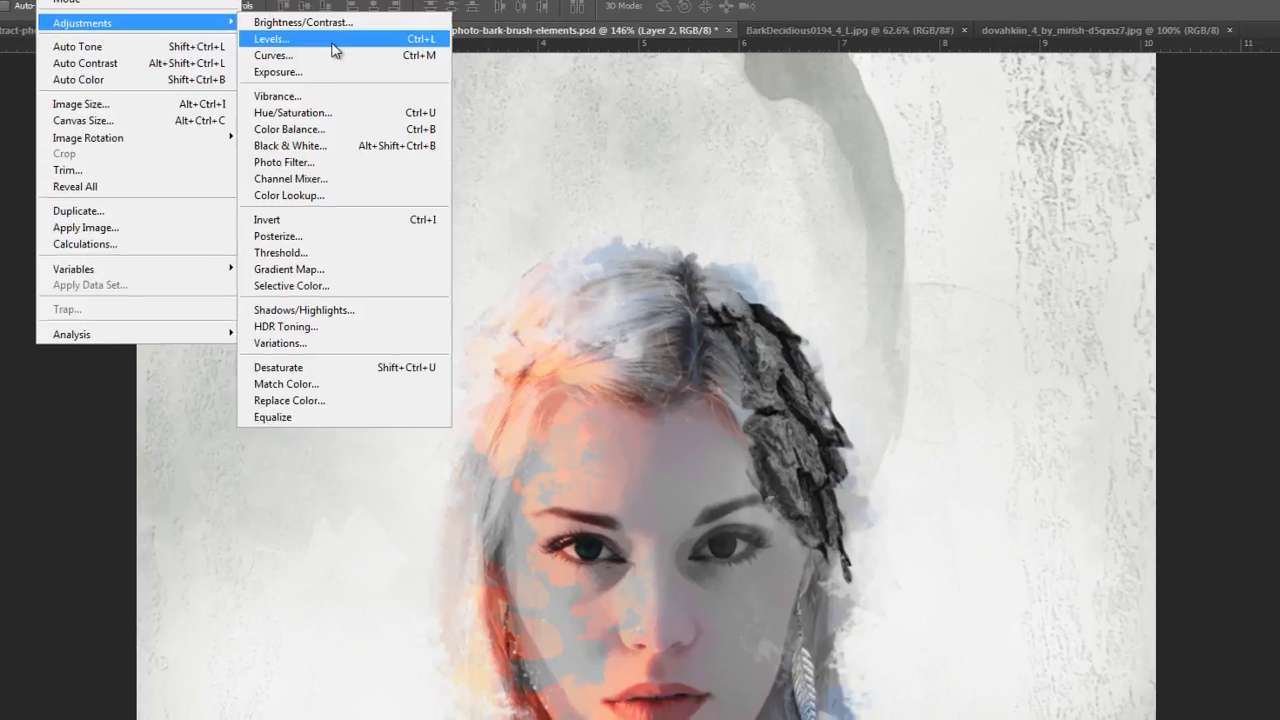
pyautogui.click(370, 62)
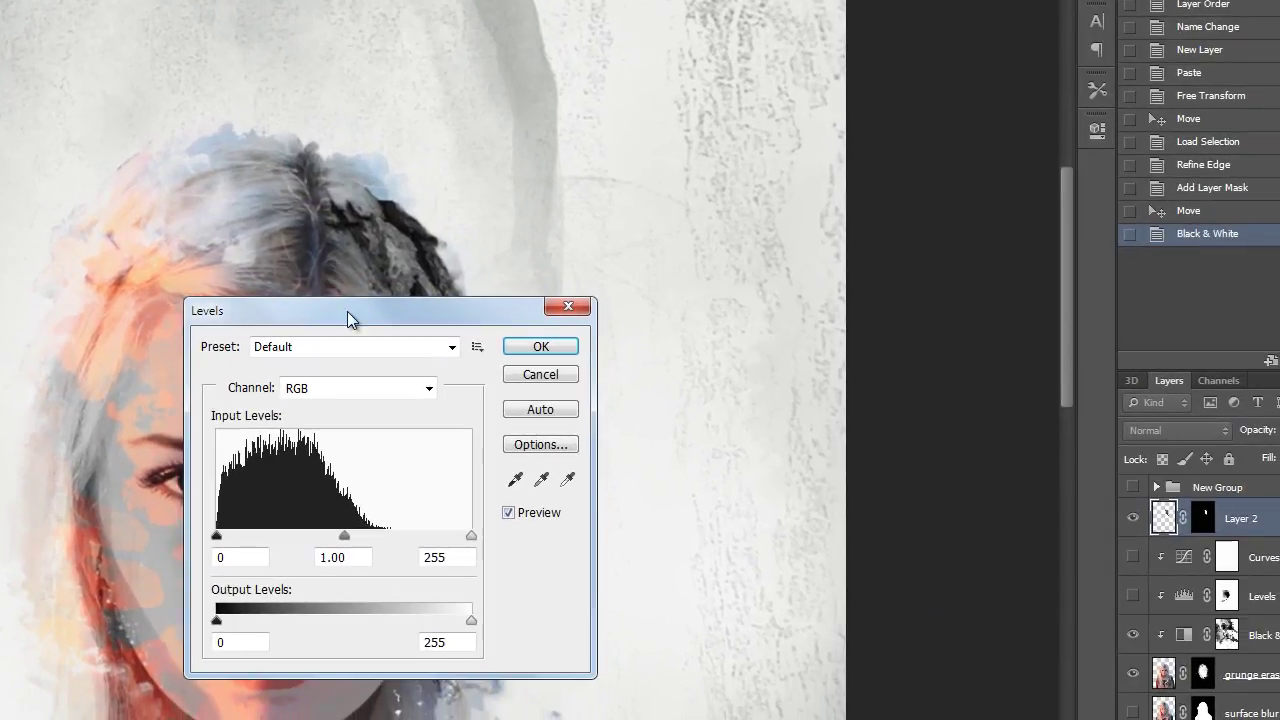
pyautogui.moveTo(569, 210); pyautogui.dragTo(615, 185)
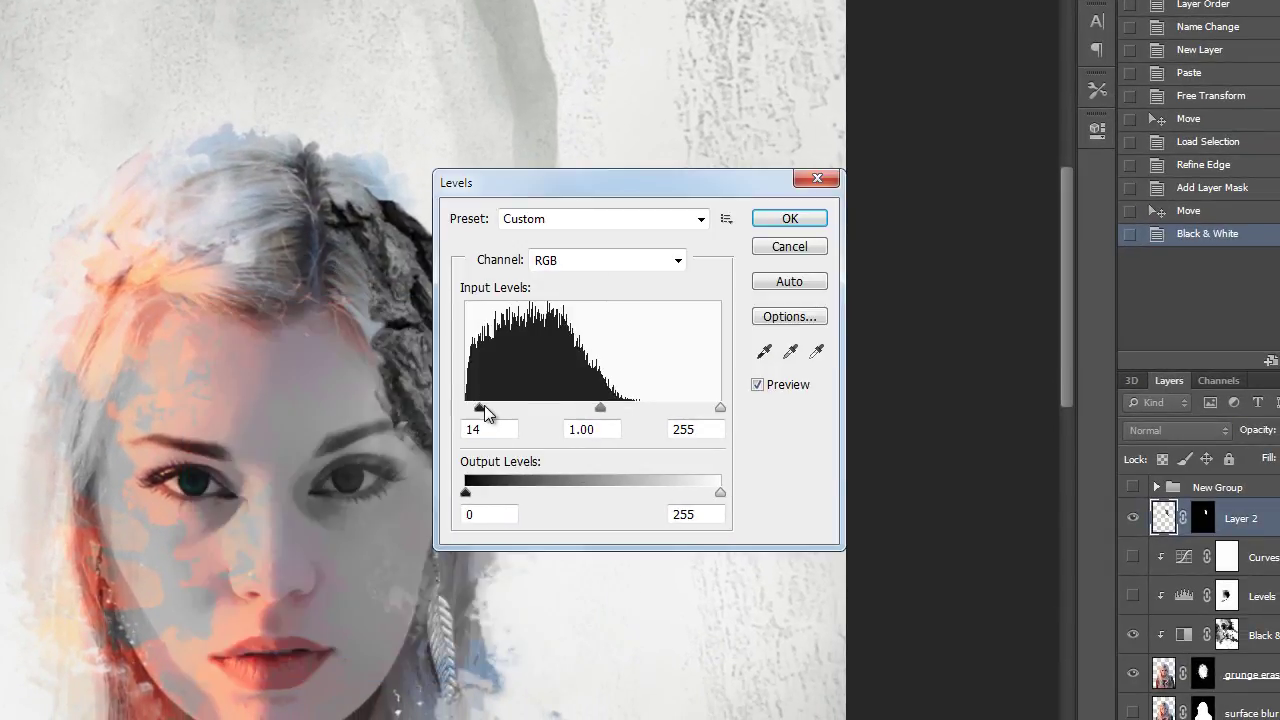
pyautogui.moveTo(484, 410); pyautogui.dragTo(503, 408)
pyautogui.moveTo(602, 408)
pyautogui.mouseDown()
pyautogui.moveTo(630, 408)
pyautogui.moveTo(606, 408)
pyautogui.mouseUp()
pyautogui.moveTo(503, 408); pyautogui.dragTo(490, 409)
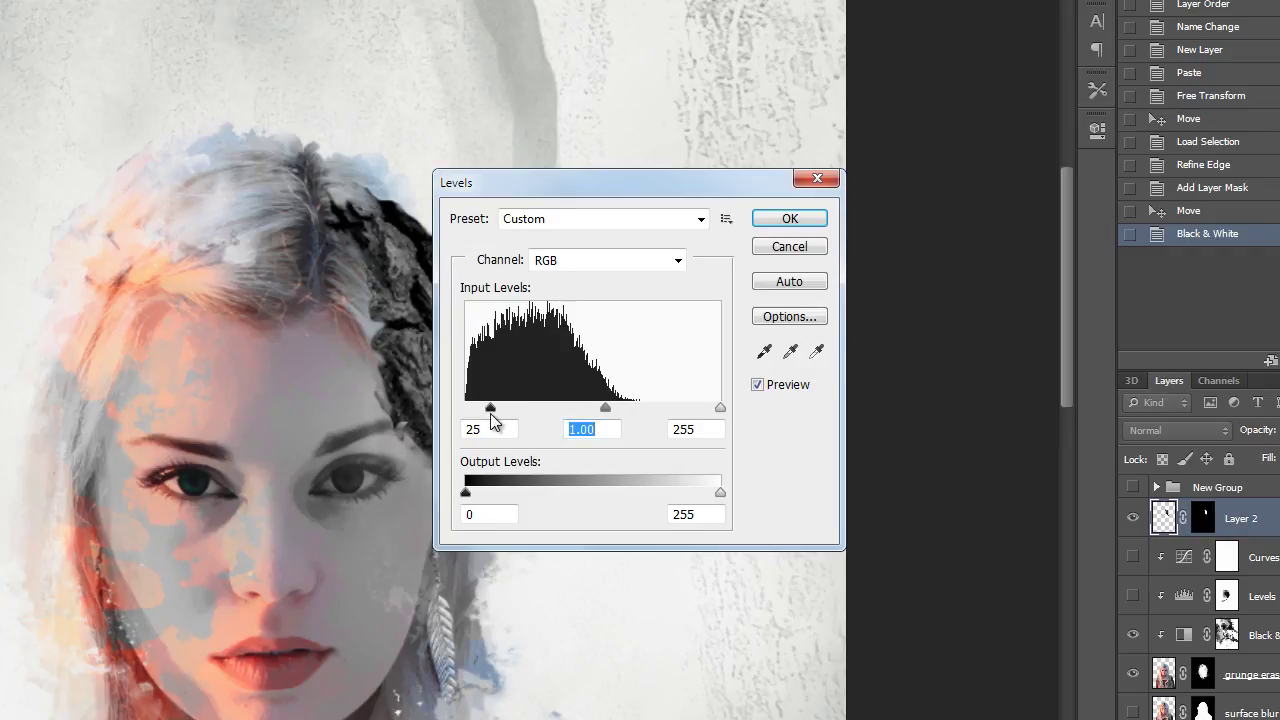
pyautogui.moveTo(605, 408); pyautogui.dragTo(618, 408)
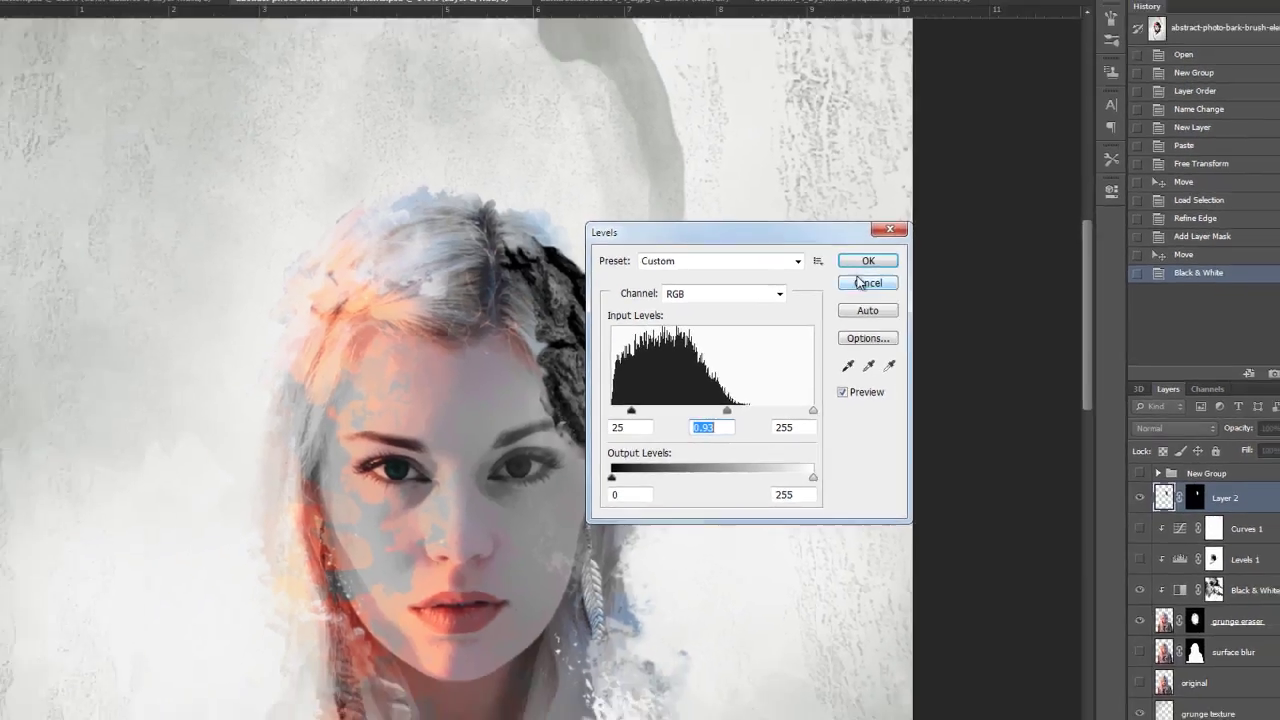
pyautogui.click(789, 218)
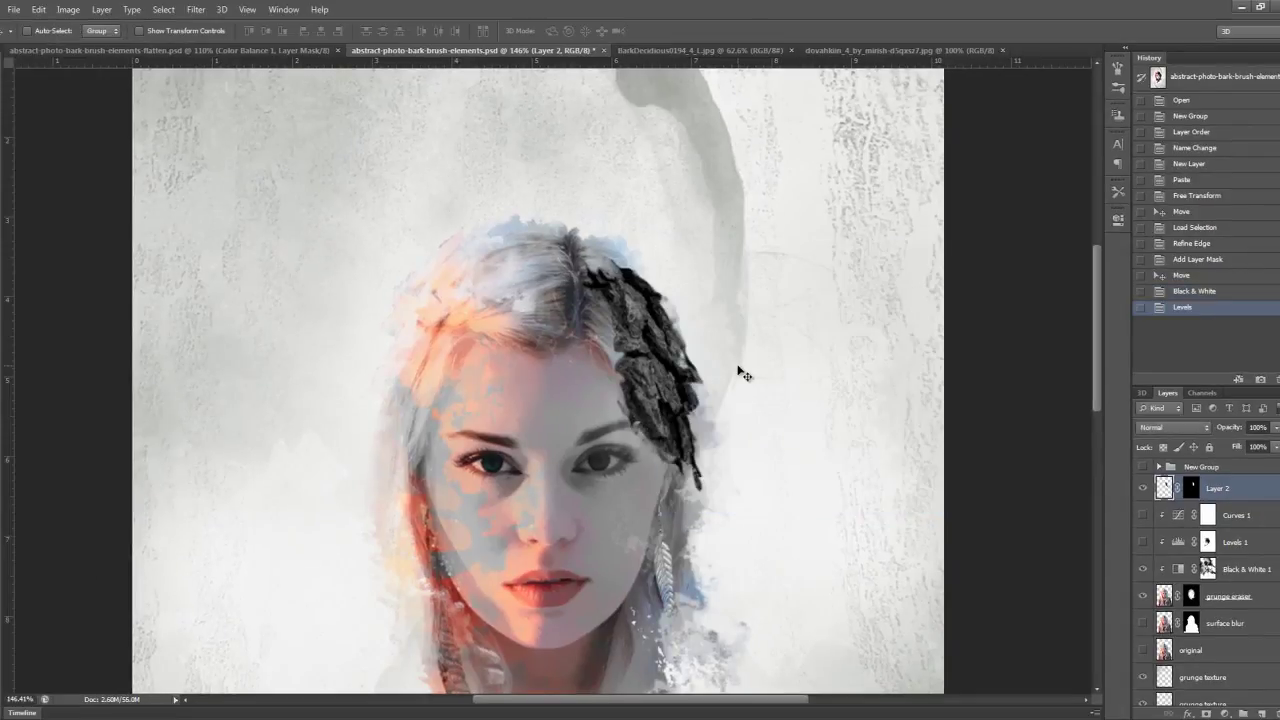
pyautogui.hotkey('ctrl', 't')
# Rotate the bark slightly and sharpen it with Unsharp Mask, Amount 80%, Radius 1.0 px.
pyautogui.moveTo(740, 397); pyautogui.dragTo(754, 429)
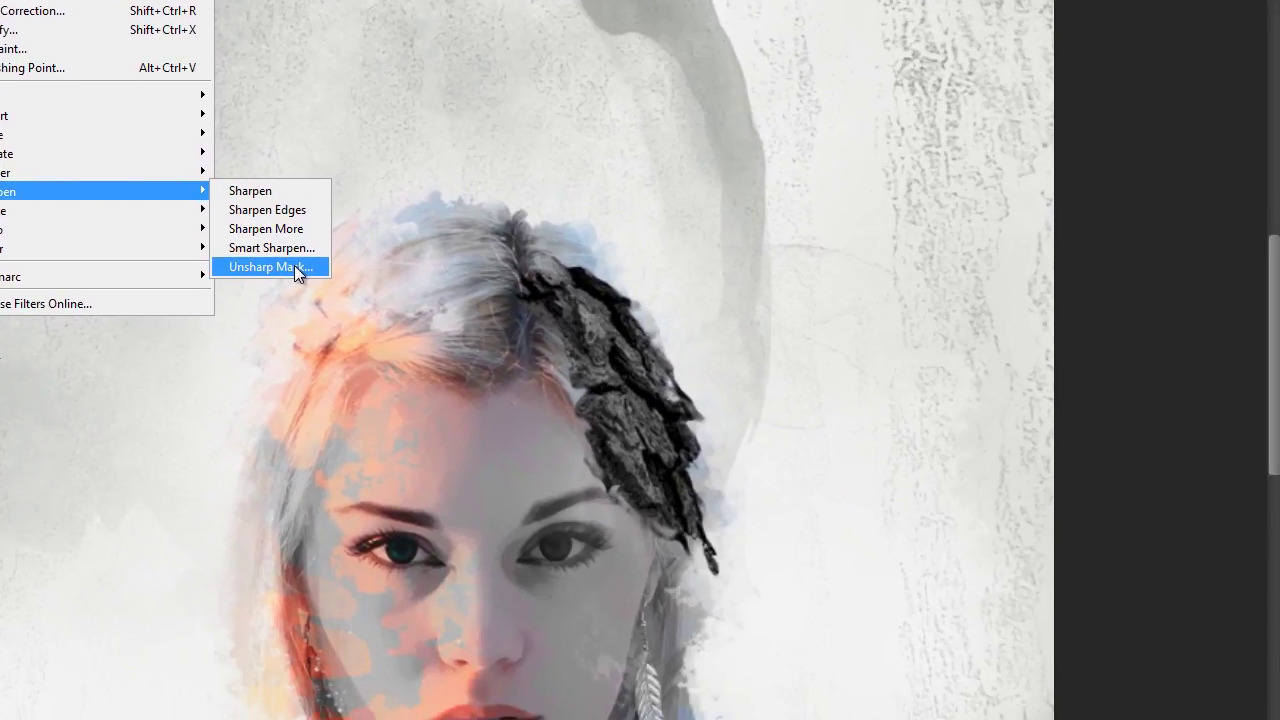
pyautogui.click(620, 405)
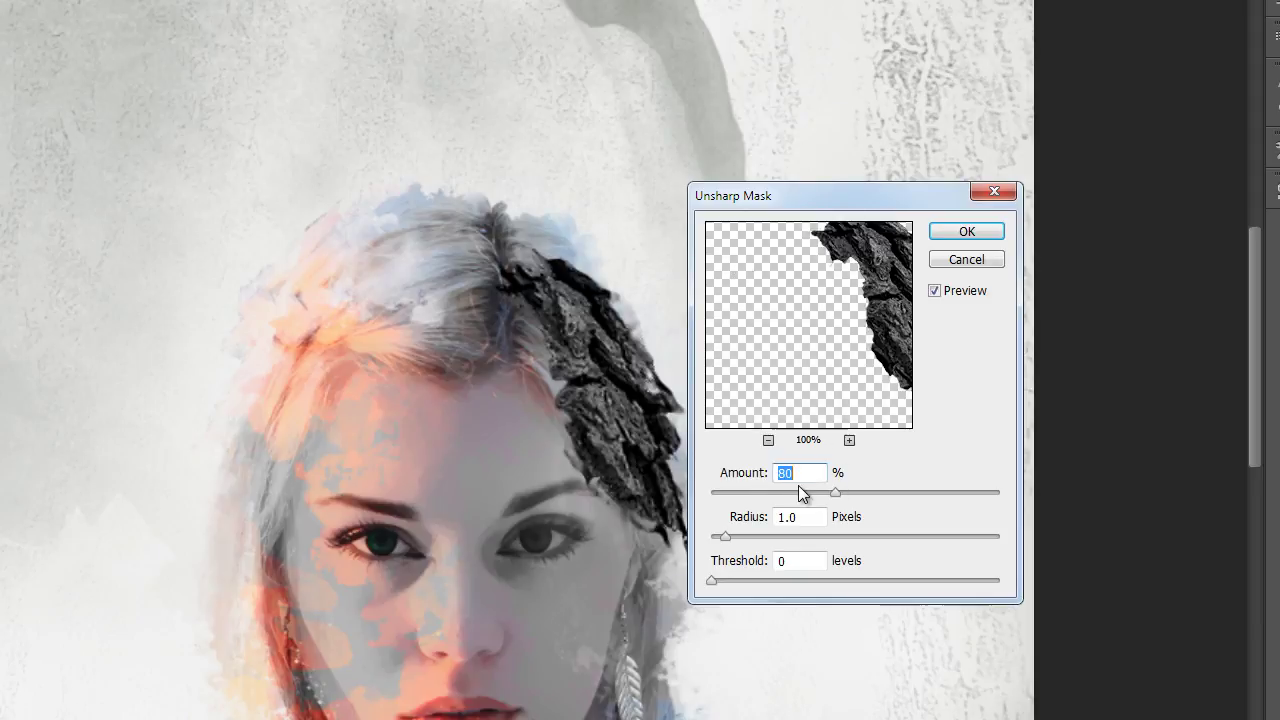
pyautogui.moveTo(761, 197); pyautogui.dragTo(740, 184)
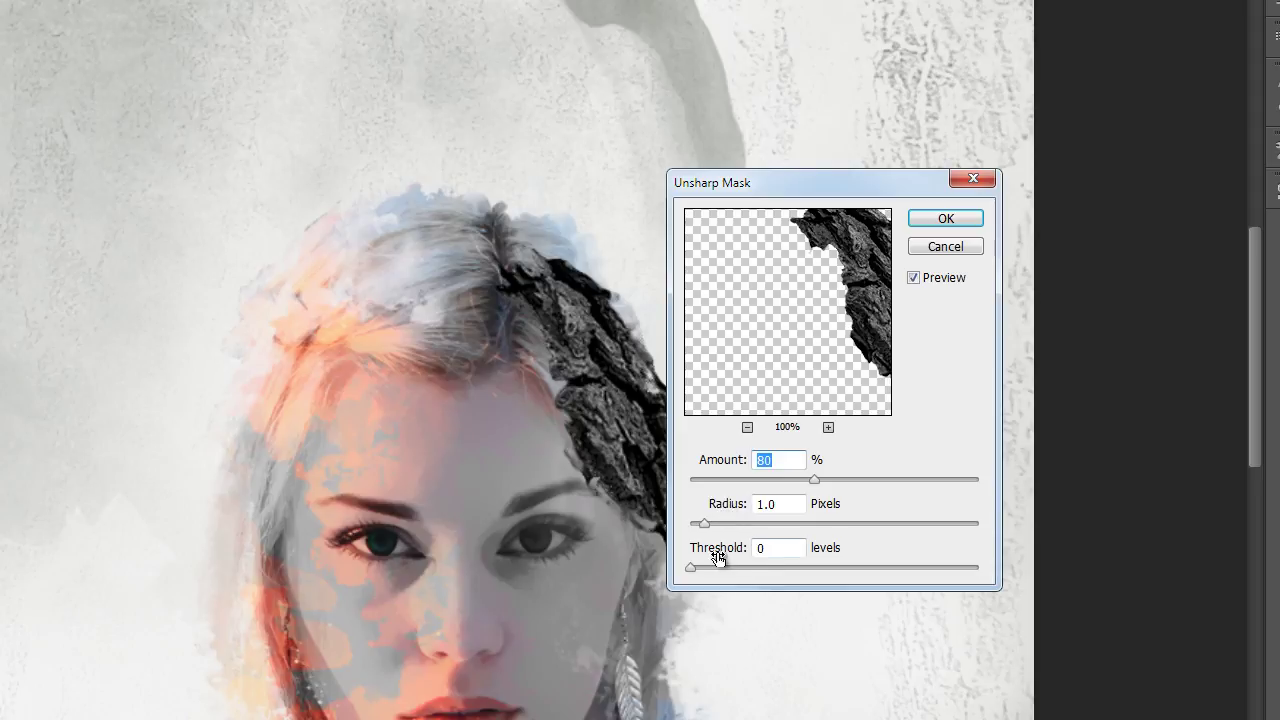
pyautogui.click(953, 228)
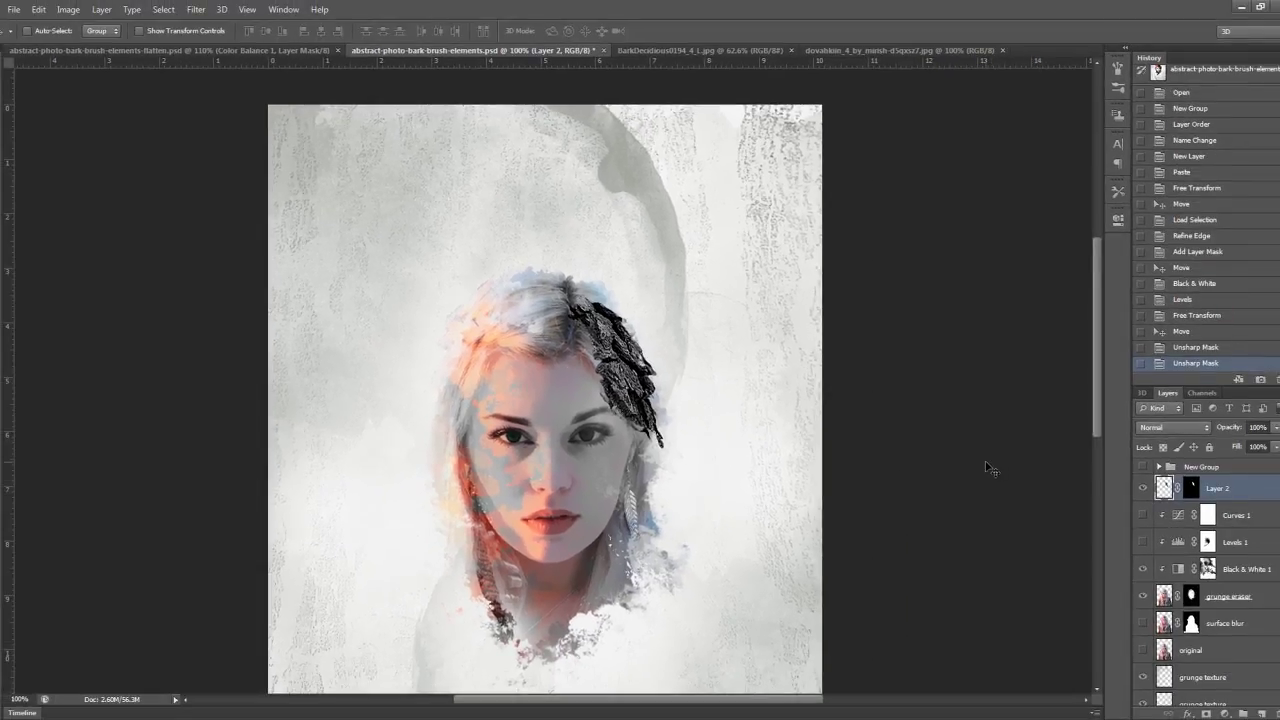
# Target Layer 2's mask and pick the Eraser Tool with a smaller 125 px brush.
pyautogui.click(1193, 490)
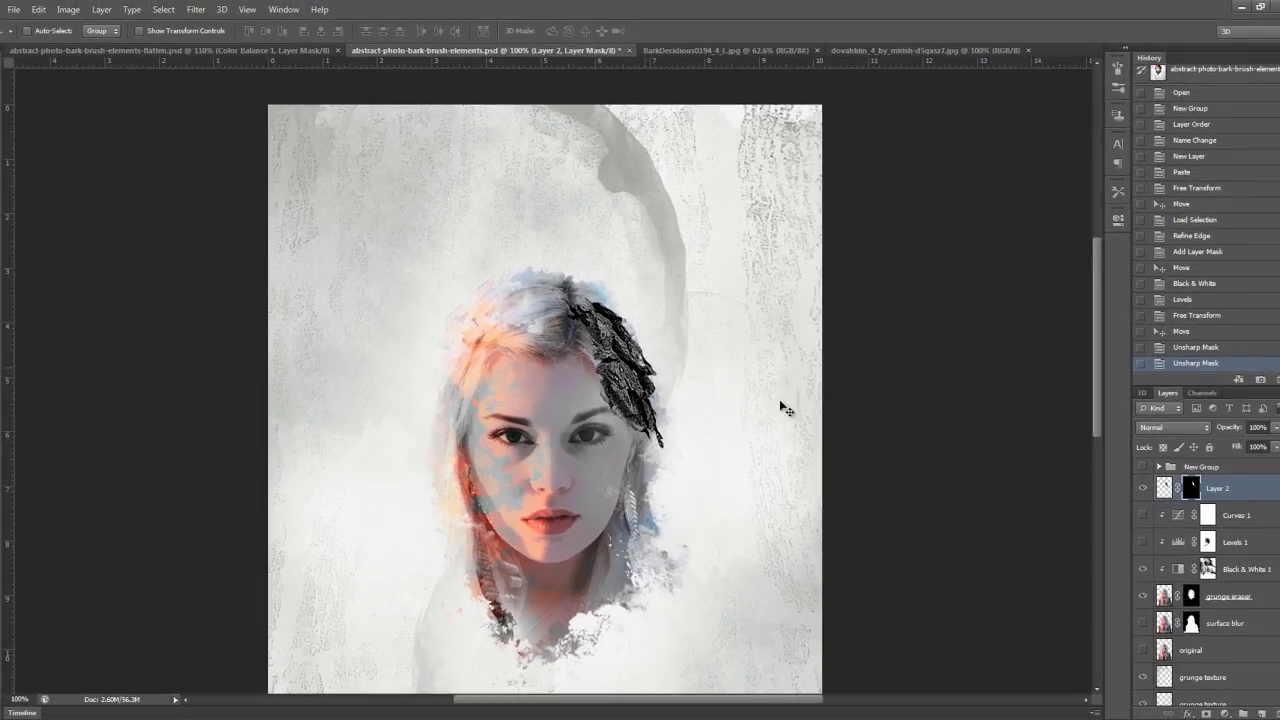
pyautogui.press('e')
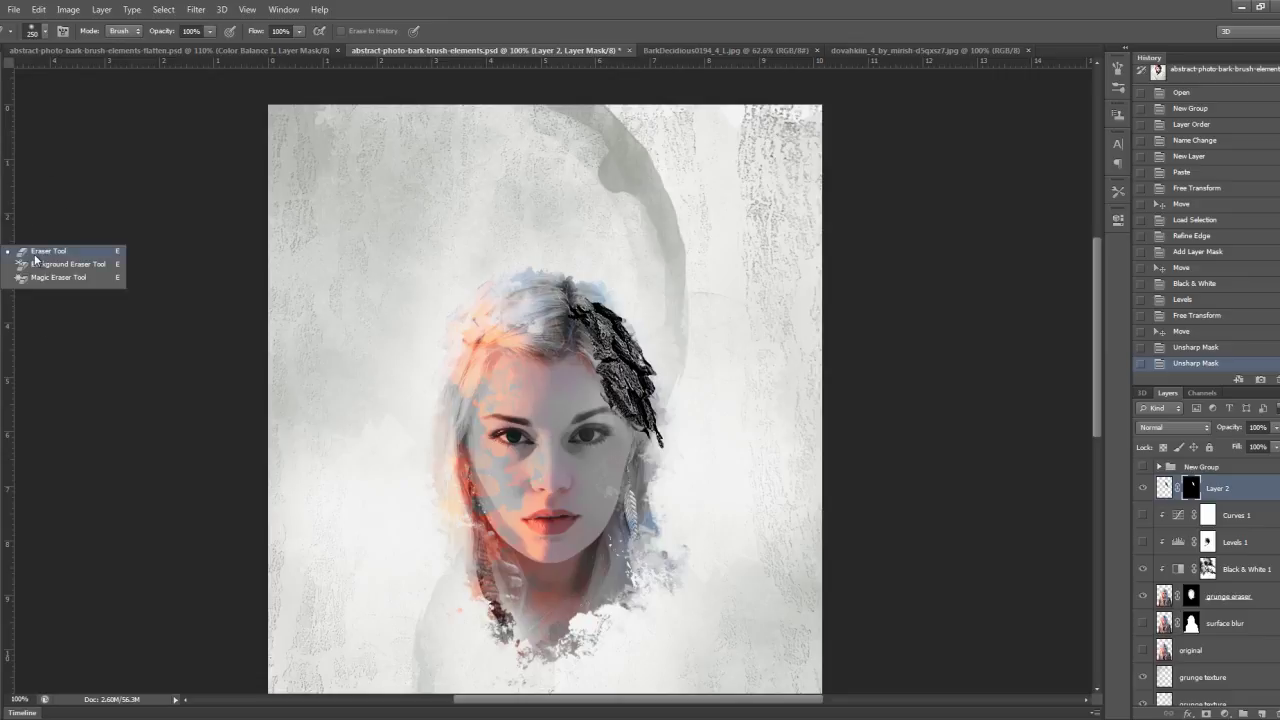
pyautogui.click(35, 252)
pyautogui.press('[')
pyautogui.press('[')
pyautogui.press('[')
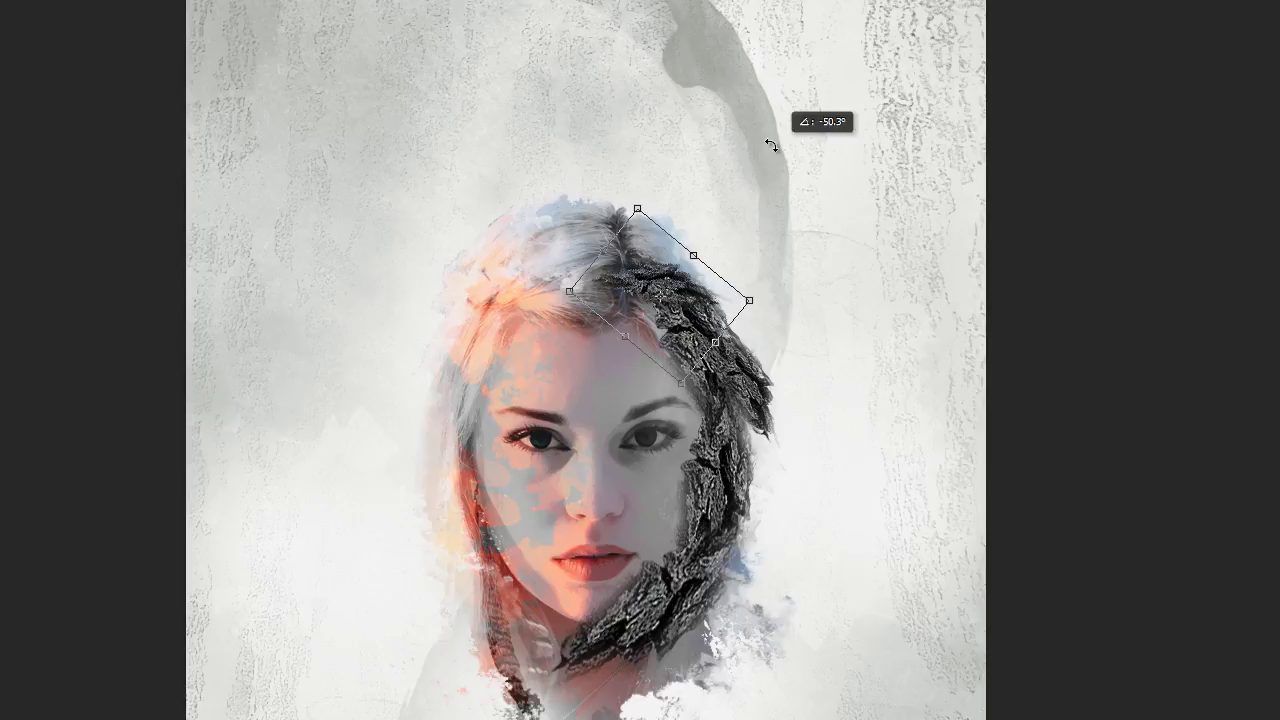
# Rotate the bark piece atop the hair, then duplicate it and fit the copy up along the jaw.
pyautogui.moveTo(771, 137); pyautogui.dragTo(743, 129)
pyautogui.moveTo(798, 322); pyautogui.dragTo(790, 445)
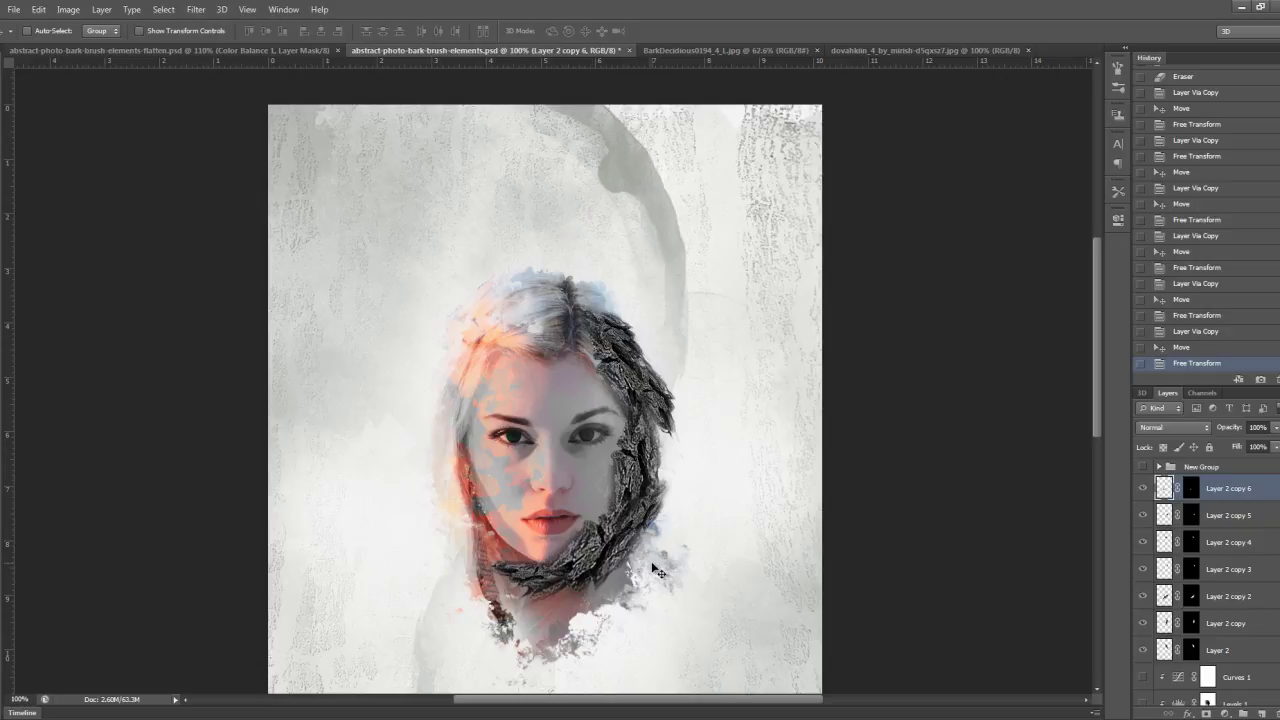
pyautogui.hotkey('ctrl', 'j')
pyautogui.moveTo(657, 570); pyautogui.dragTo(632, 569)
pyautogui.hotkey('ctrl', 't')
pyautogui.moveTo(706, 497); pyautogui.dragTo(694, 560)
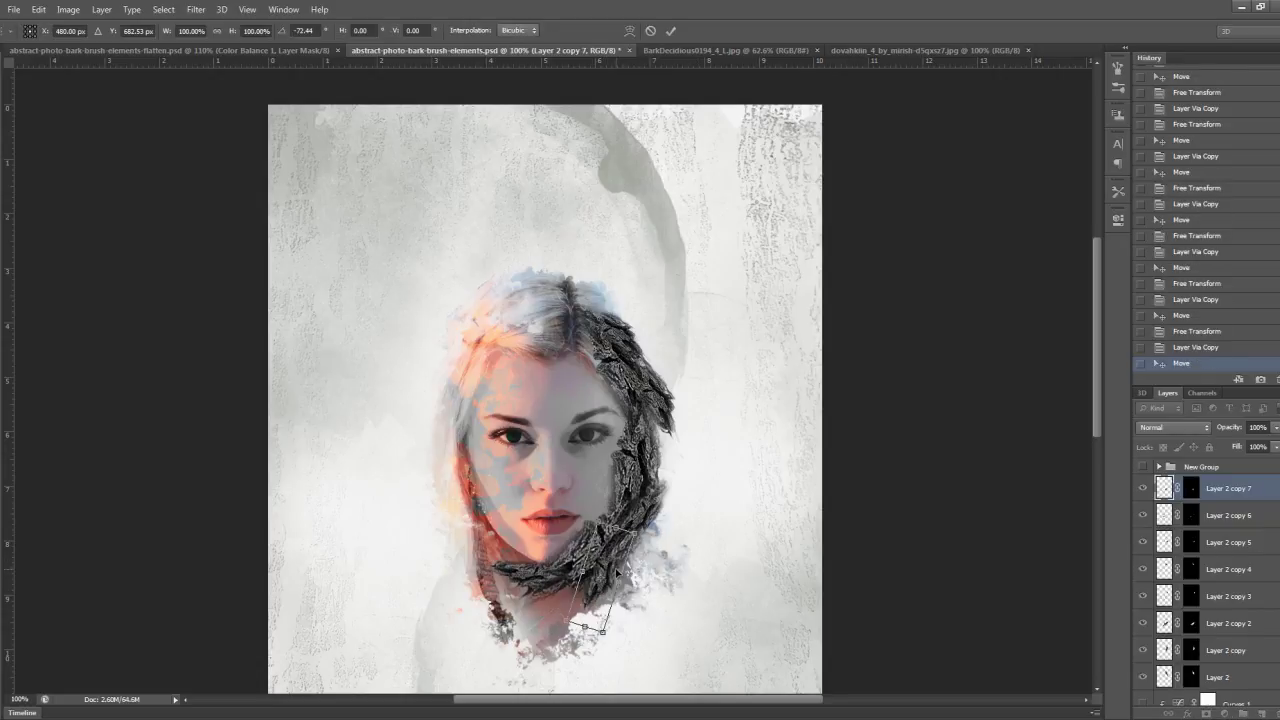
pyautogui.press('Return')
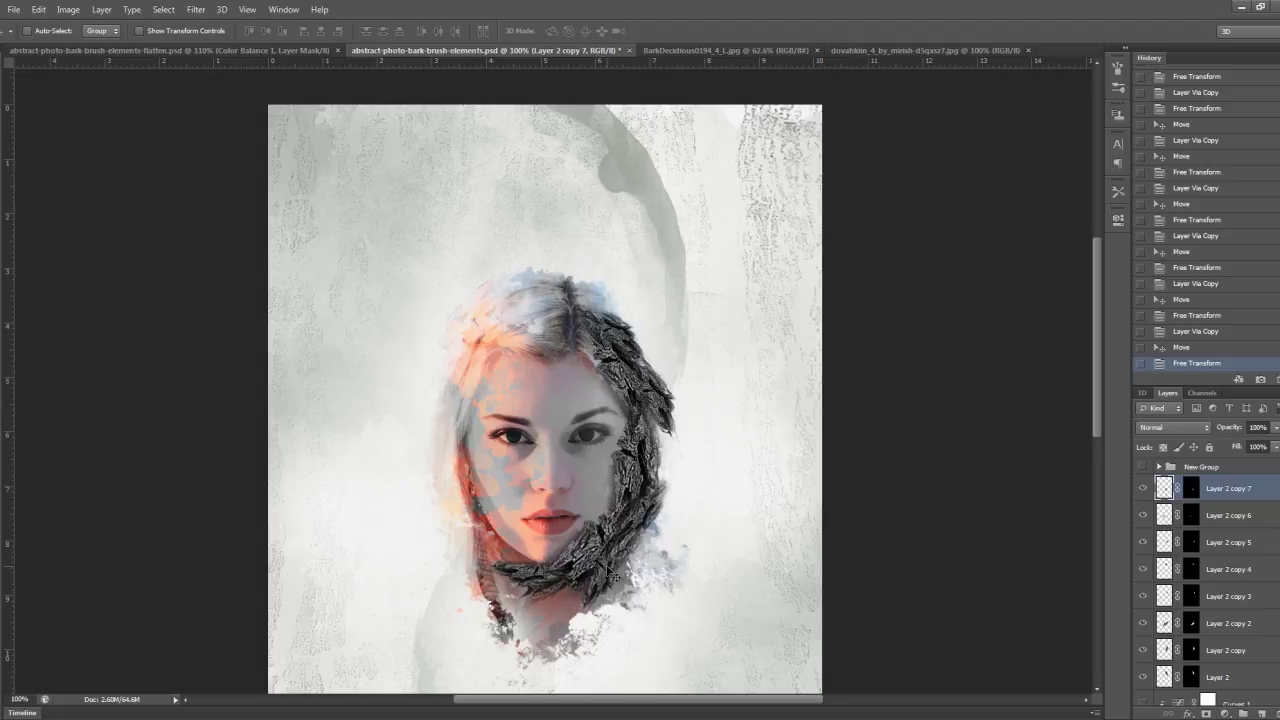
pyautogui.moveTo(614, 576); pyautogui.dragTo(627, 446)
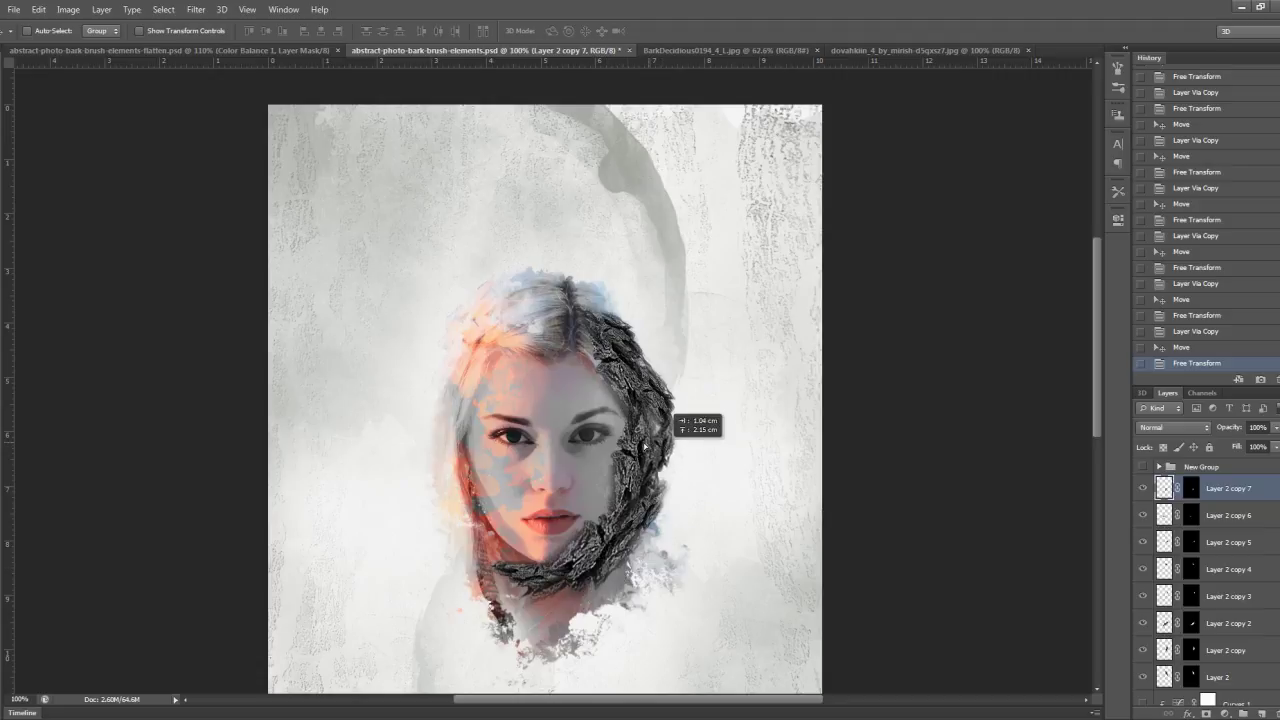
pyautogui.moveTo(627, 446); pyautogui.dragTo(606, 340)
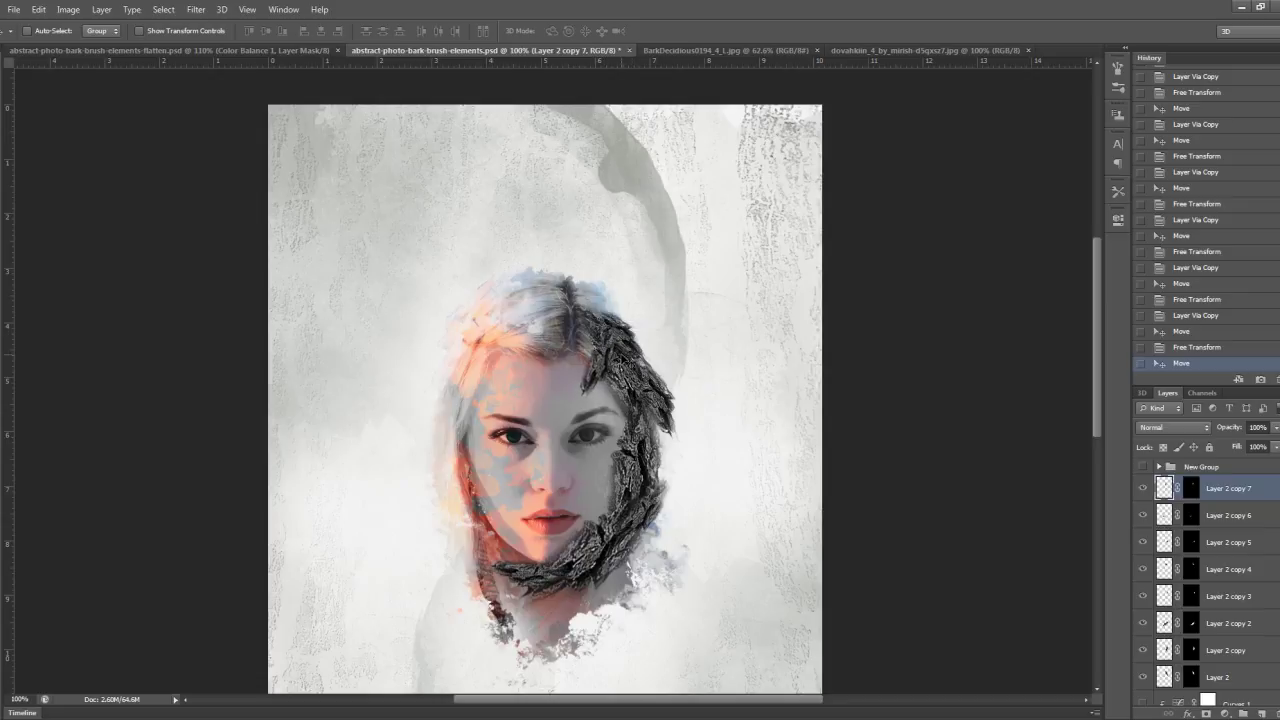
# Rotate the bark piece over the head more upright along the hairline, then save.
pyautogui.hotkey('ctrl', 't')
pyautogui.moveTo(694, 410); pyautogui.dragTo(666, 321)
pyautogui.press('Return')
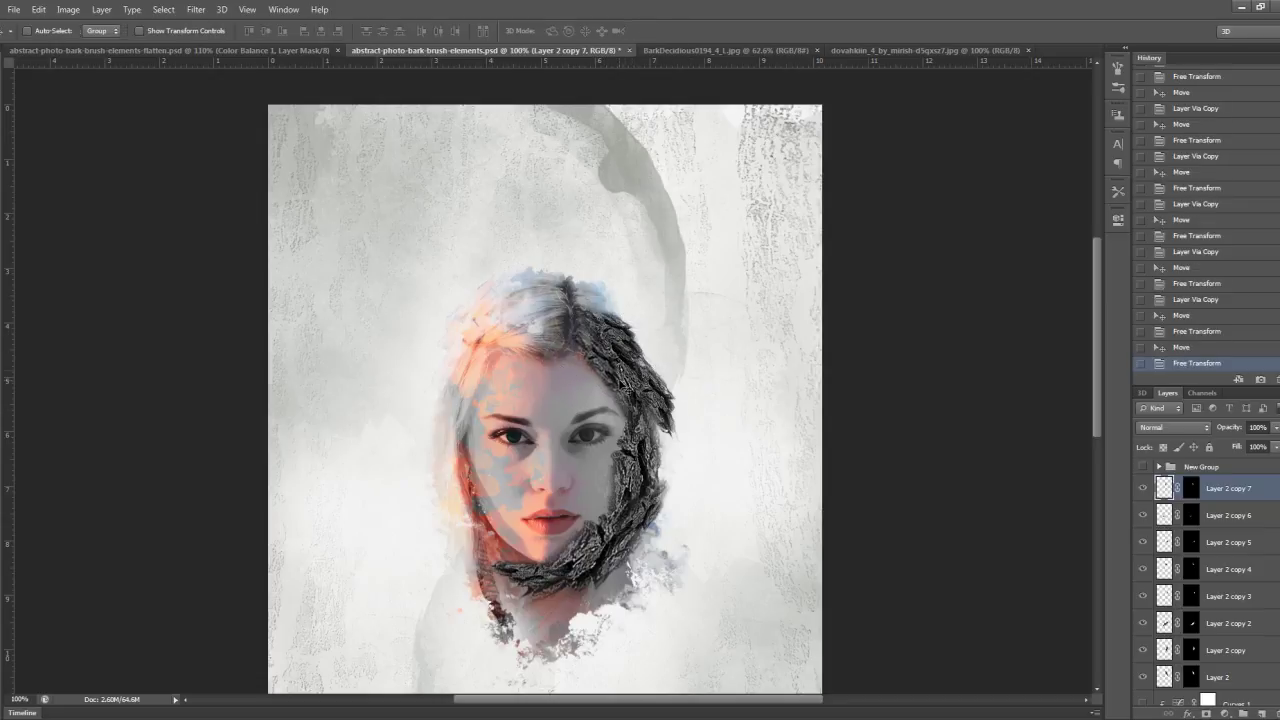
pyautogui.moveTo(621, 385)
pyautogui.mouseDown()
pyautogui.moveTo(603, 360)
pyautogui.moveTo(617, 337)
pyautogui.mouseUp()
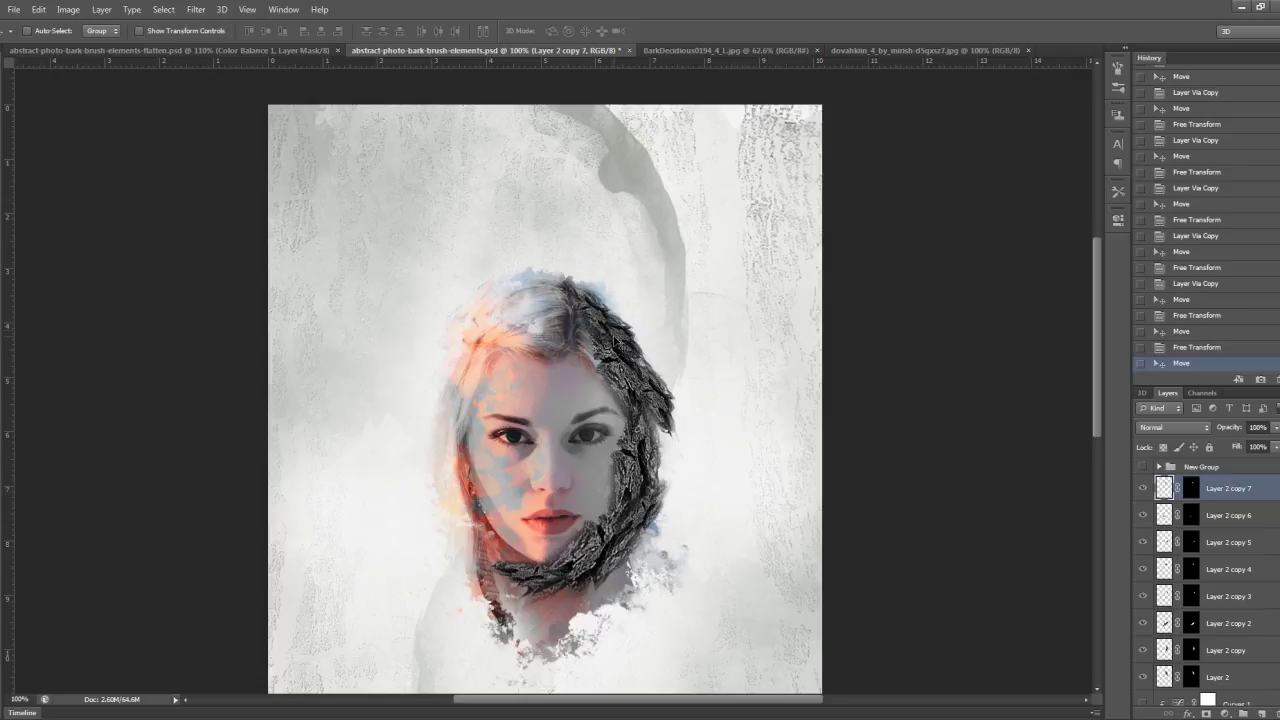
pyautogui.hotkey('ctrl', 's')
pyautogui.scroll(-2, 645, 348)
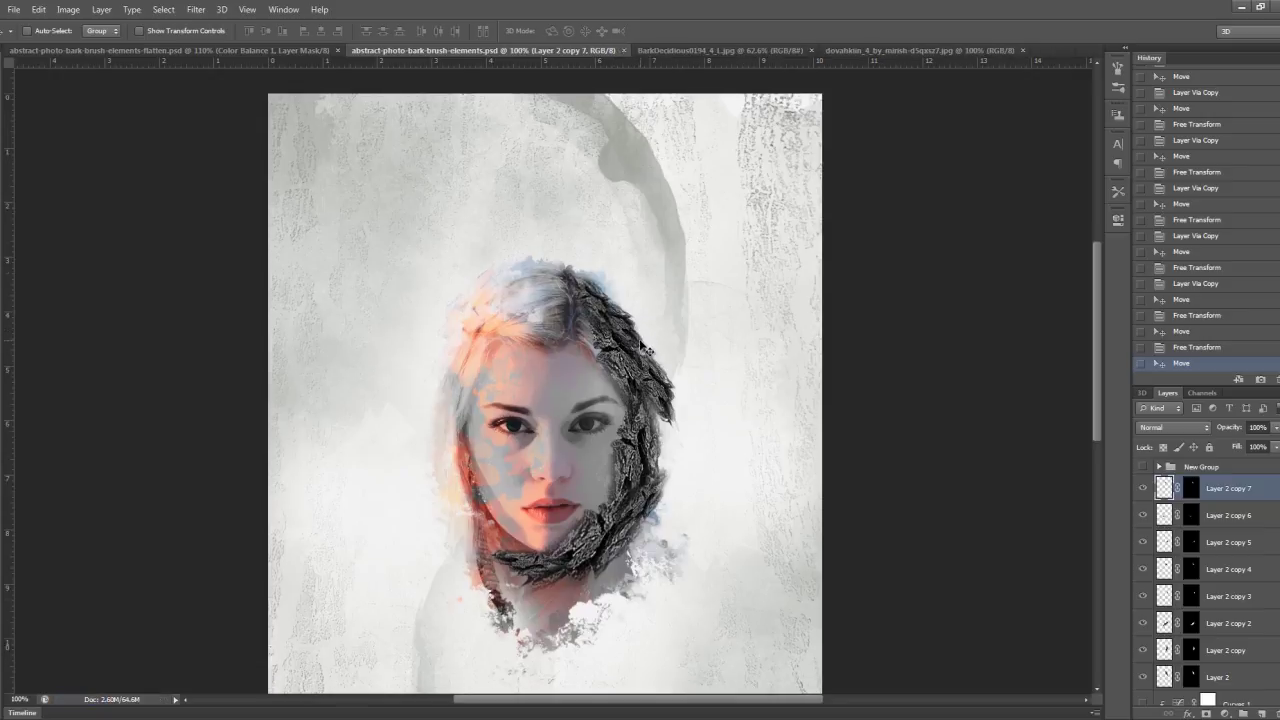
pyautogui.scroll(-3, 645, 348)
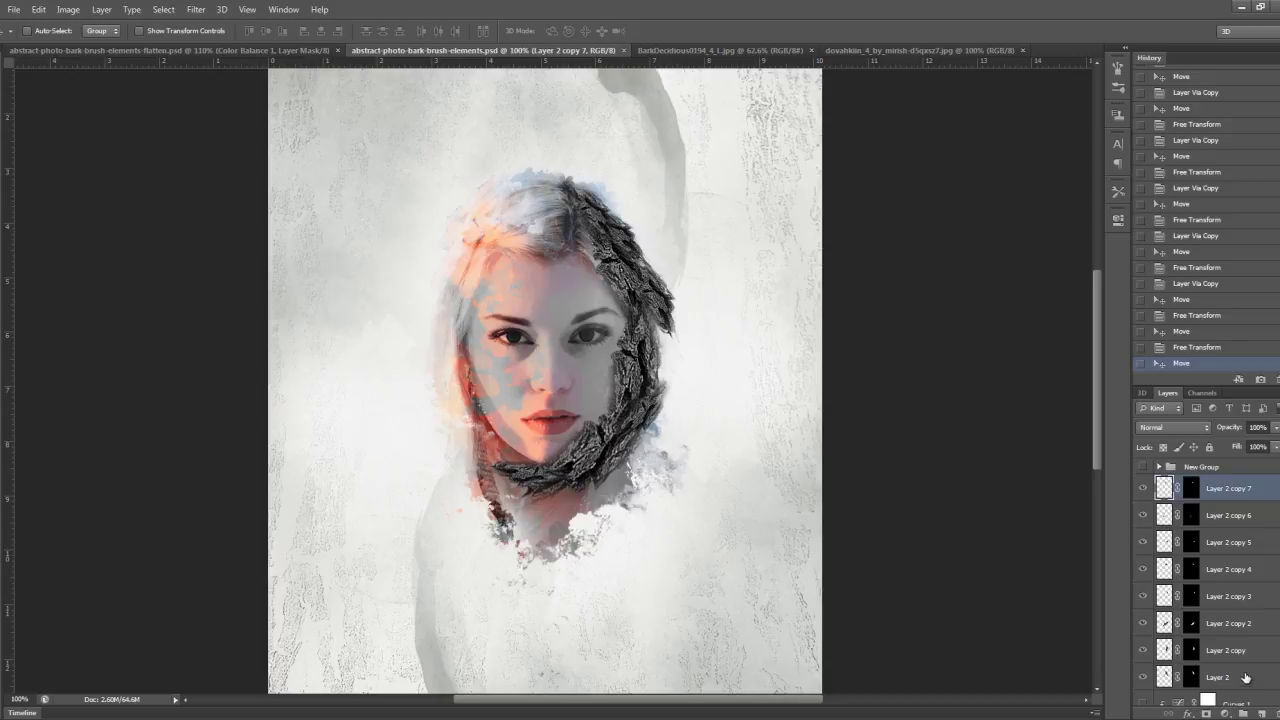
pyautogui.scroll(-1, 1212, 568)
# Select Layer 2 through Layer 2 copy 7 and merge them into one bark layer.
pyautogui.keyDown('shift'); pyautogui.click(1263, 646); pyautogui.keyUp('shift')
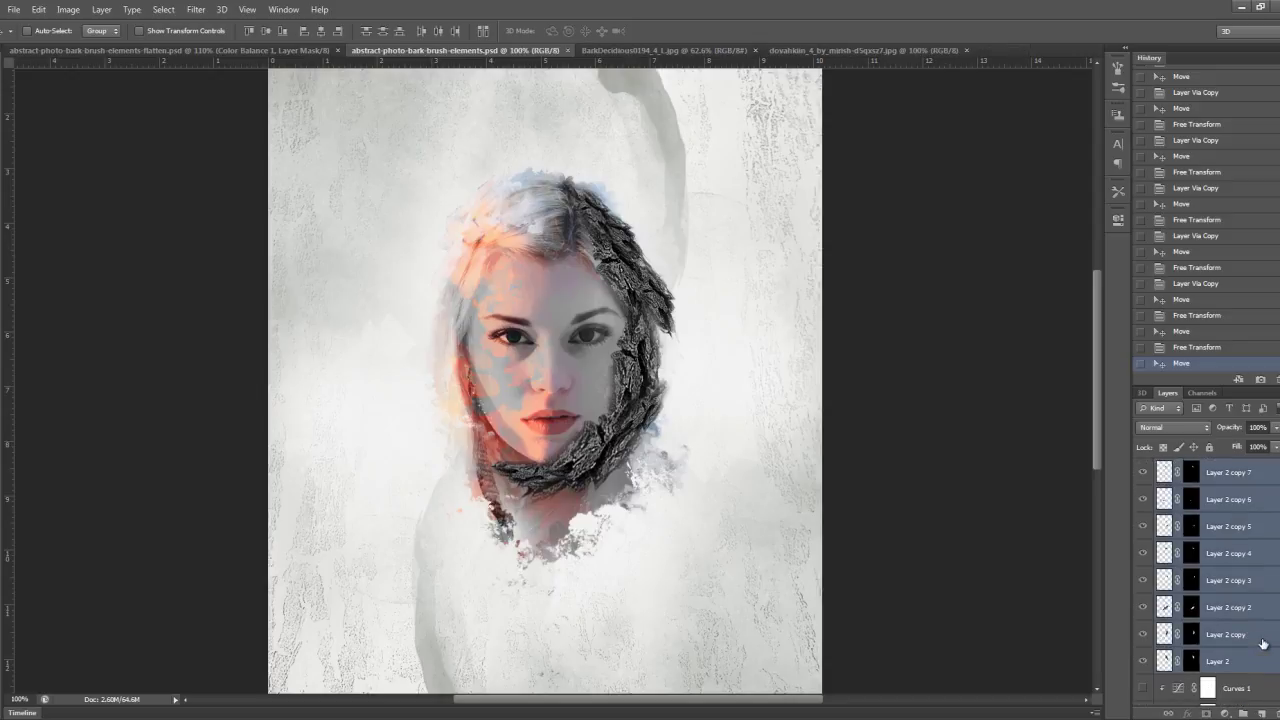
pyautogui.rightClick(1263, 661)
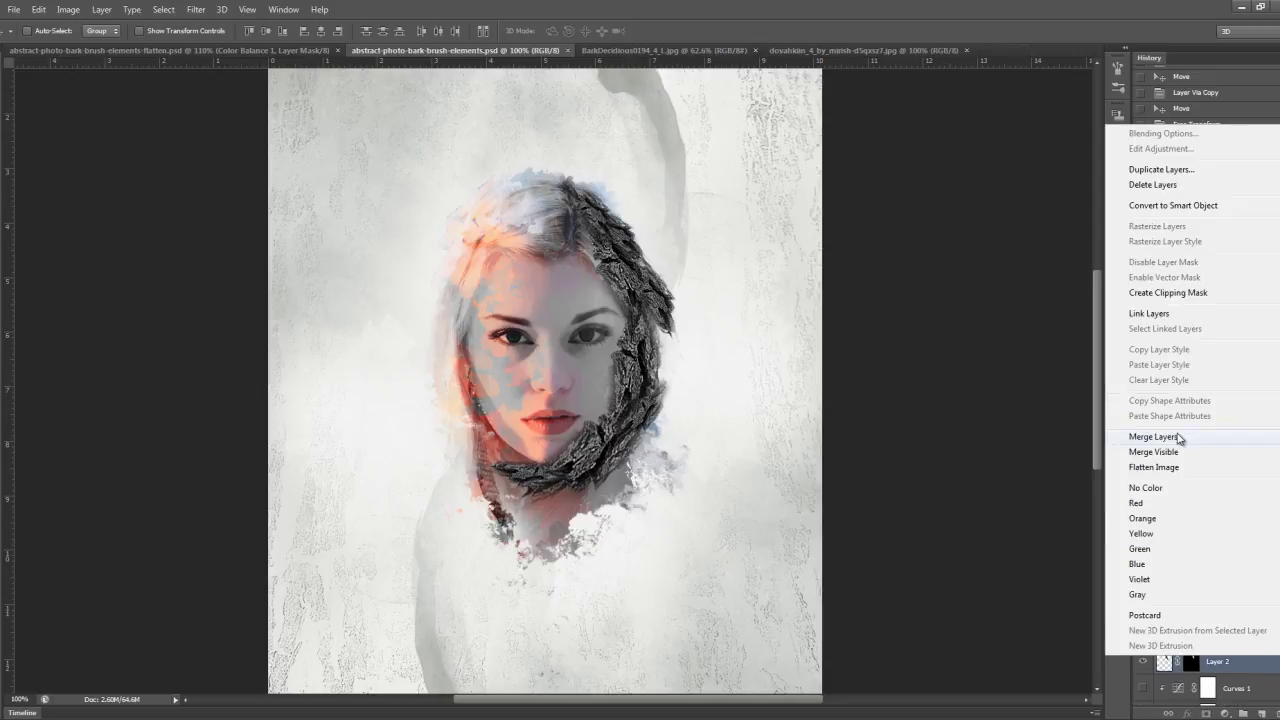
pyautogui.click(1233, 434)
pyautogui.hotkey('ctrl', 'g')
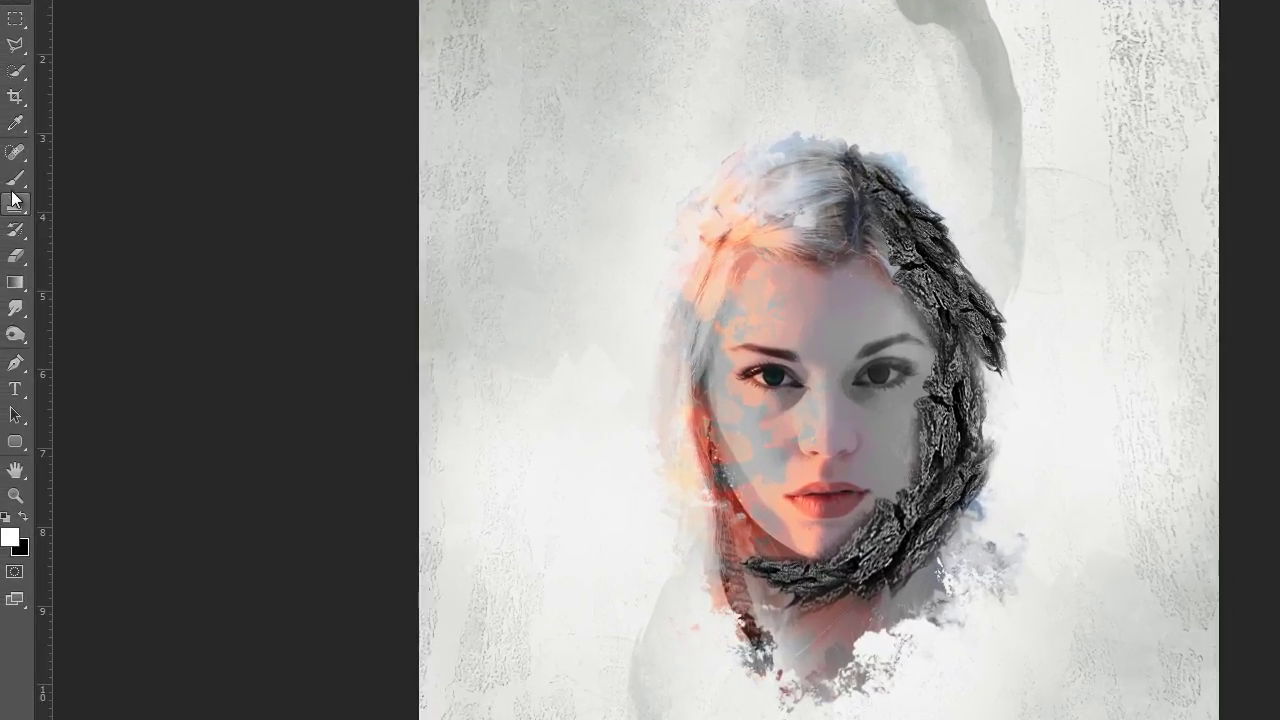
# Switch to the Clone Stamp tool from the stamp tool flyout.
pyautogui.click(14, 178)
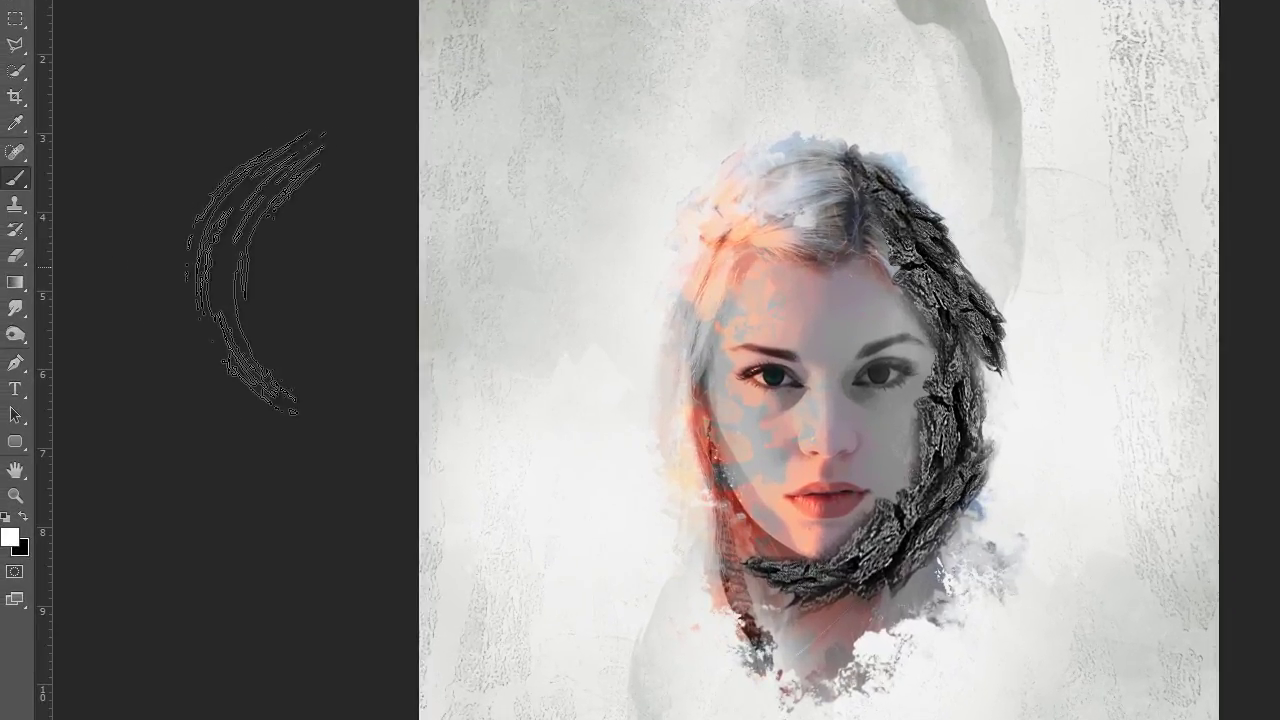
pyautogui.rightClick(16, 214)
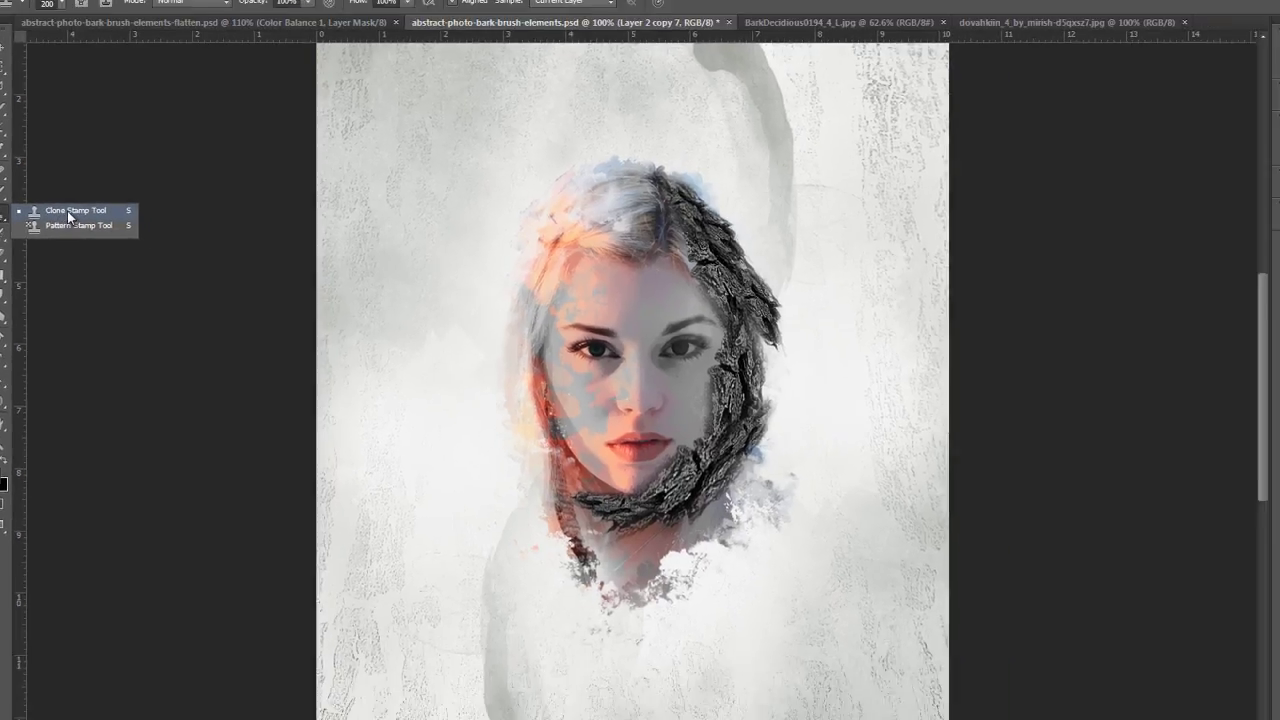
pyautogui.click(110, 201)
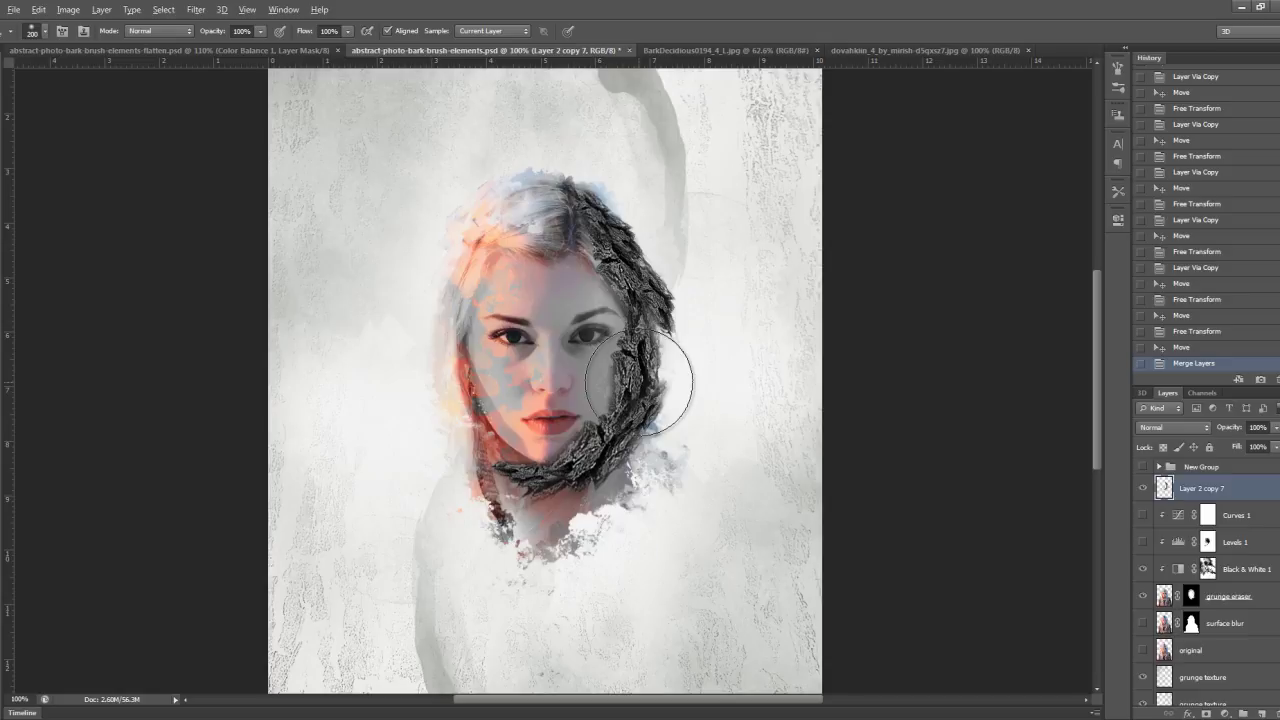
# Clone bark over the cheek, jaw and chin, undoing one stroke and shrinking the brush to 125.
pyautogui.moveTo(655, 370)
pyautogui.mouseDown()
pyautogui.moveTo(686, 394)
pyautogui.moveTo(671, 380)
pyautogui.moveTo(530, 487)
pyautogui.mouseUp()
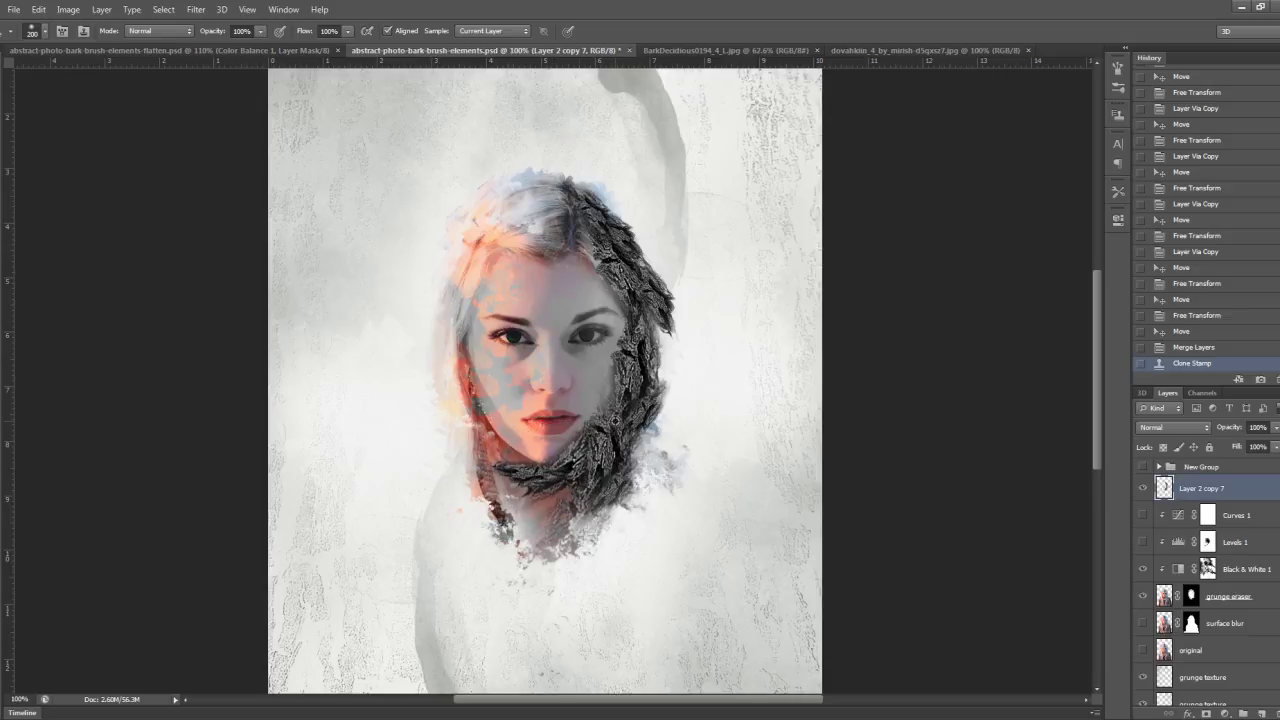
pyautogui.moveTo(560, 490); pyautogui.dragTo(450, 470)
pyautogui.hotkey('ctrl', 'z')
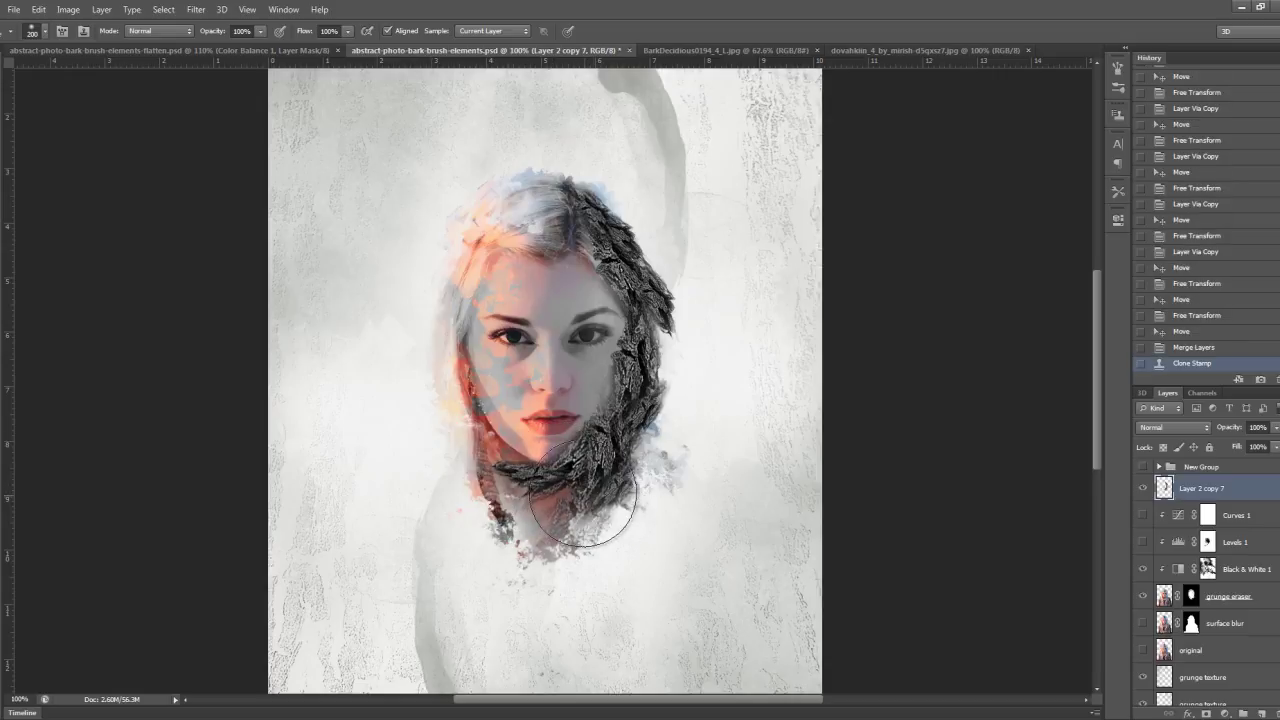
pyautogui.moveTo(503, 478); pyautogui.dragTo(477, 471)
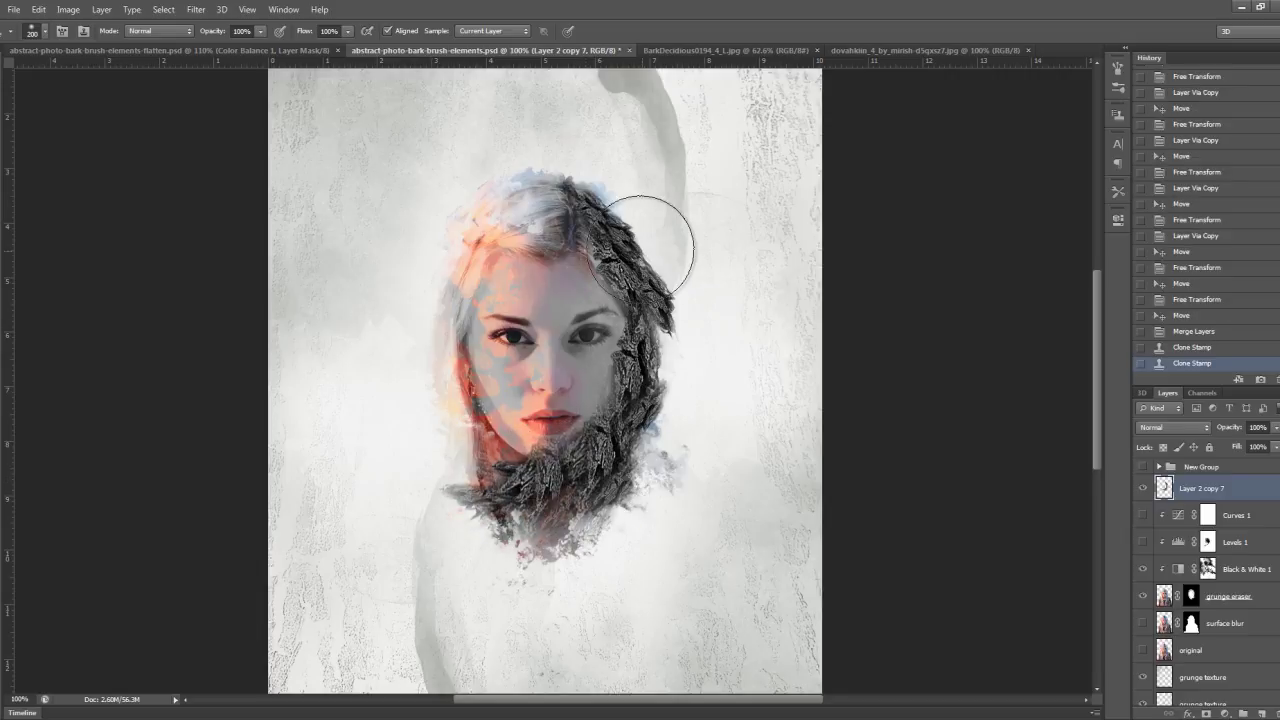
pyautogui.click(582, 170)
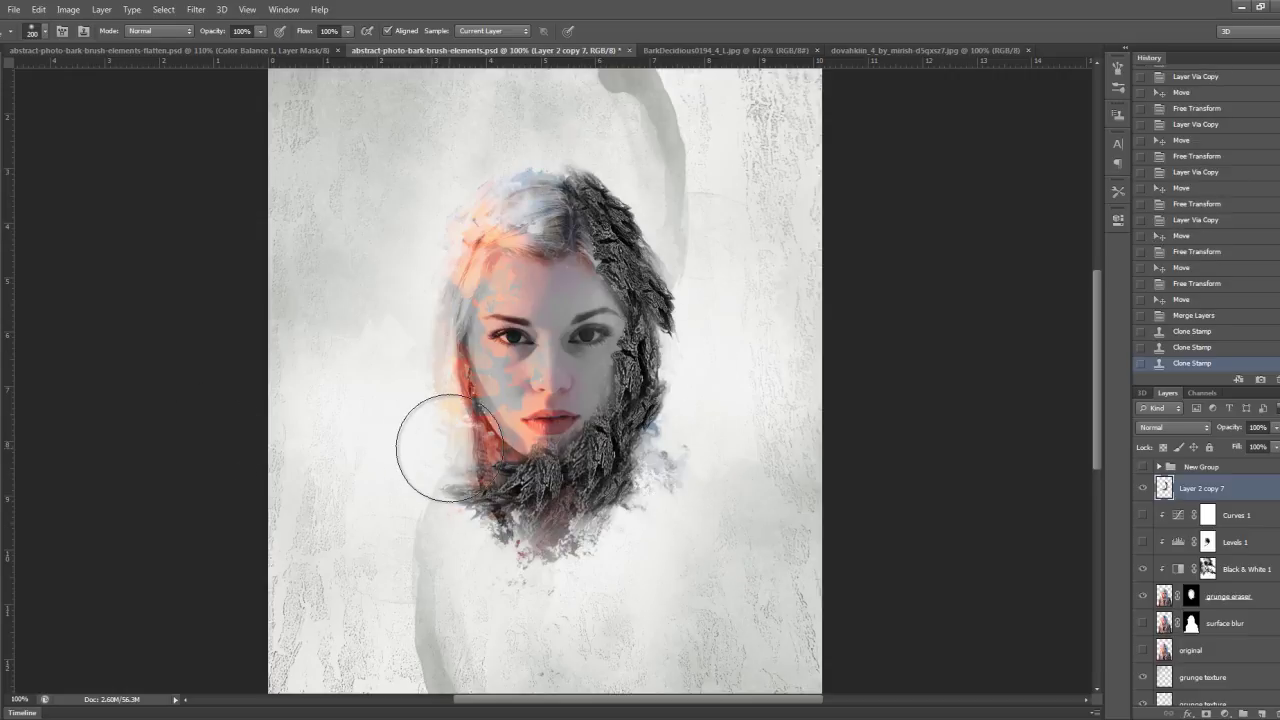
pyautogui.press('[')
pyautogui.press('[')
pyautogui.press('[')
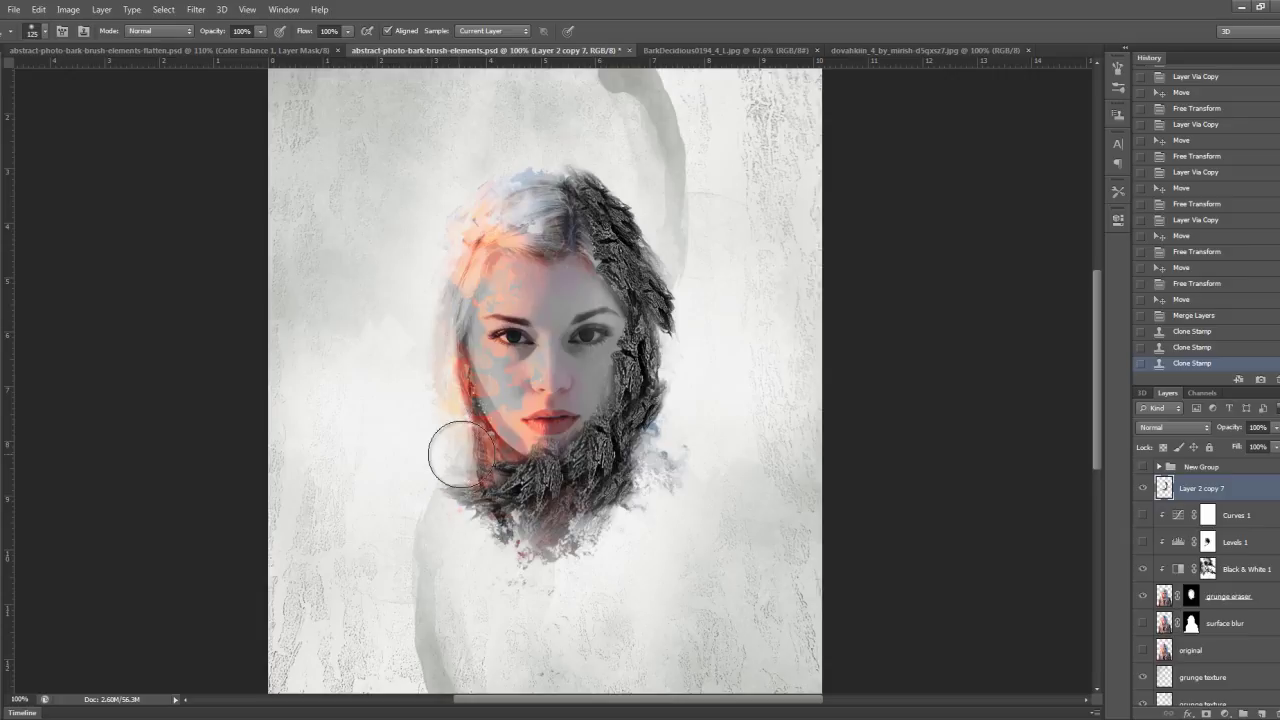
pyautogui.moveTo(460, 454)
pyautogui.mouseDown()
pyautogui.moveTo(538, 440)
pyautogui.moveTo(590, 410)
pyautogui.mouseUp()
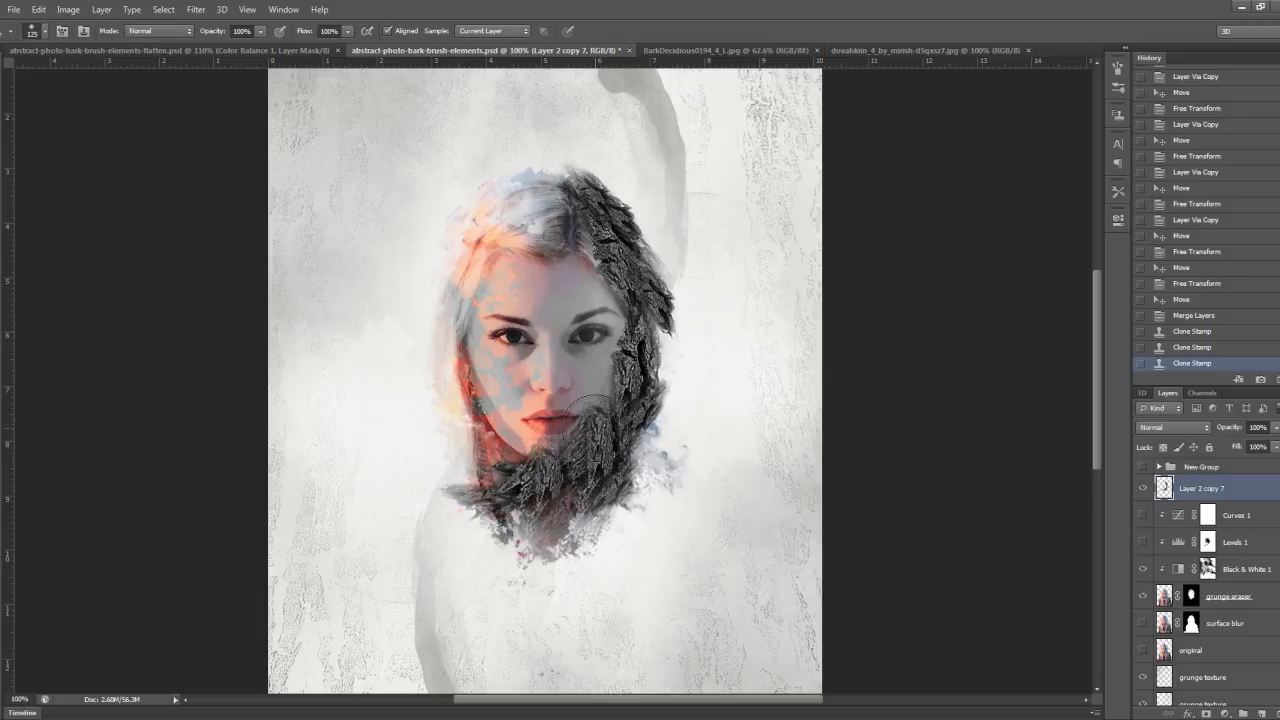
pyautogui.scroll(3, 600, 430)
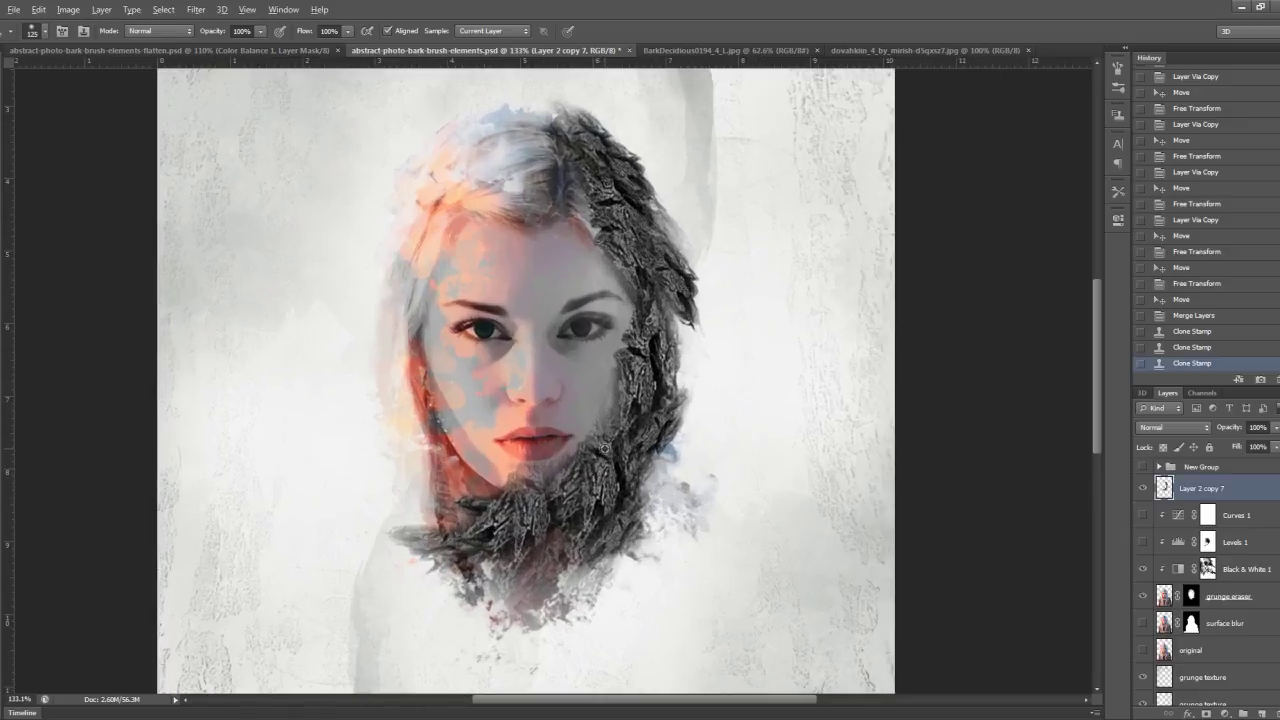
pyautogui.scroll(-1, 600, 450)
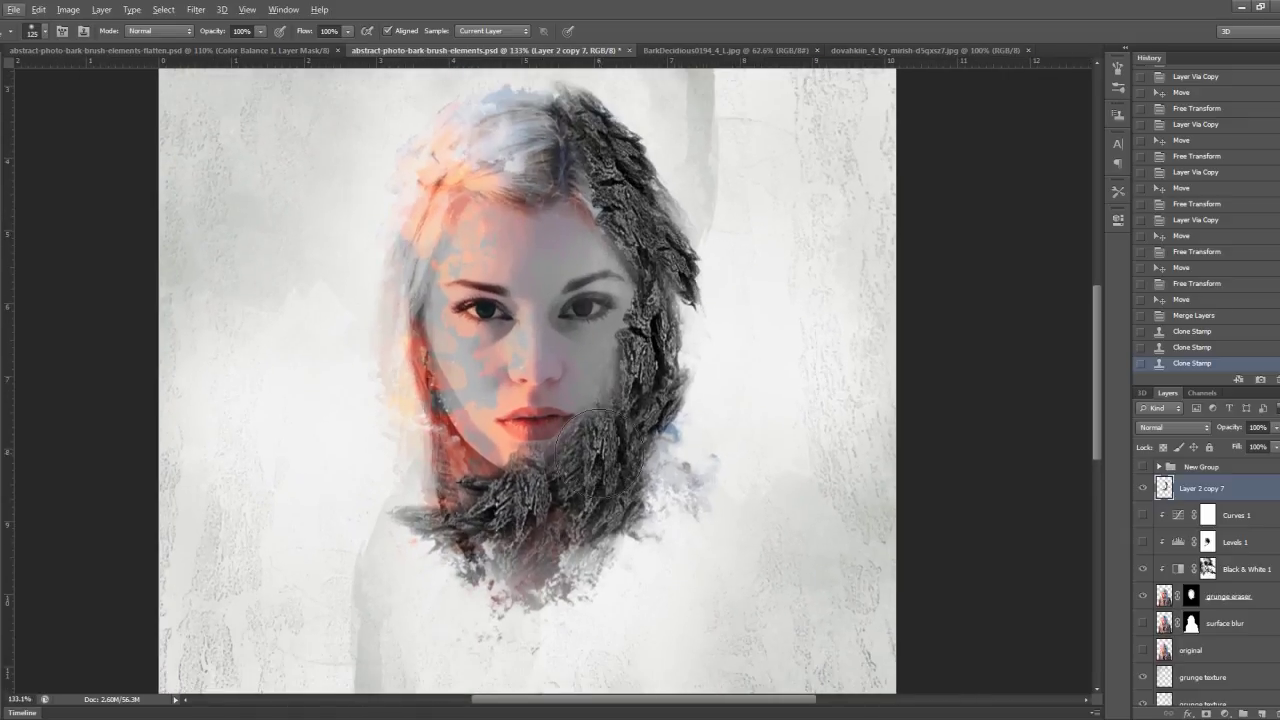
pyautogui.scroll(-1, 598, 450)
pyautogui.scroll(-1, 590, 412)
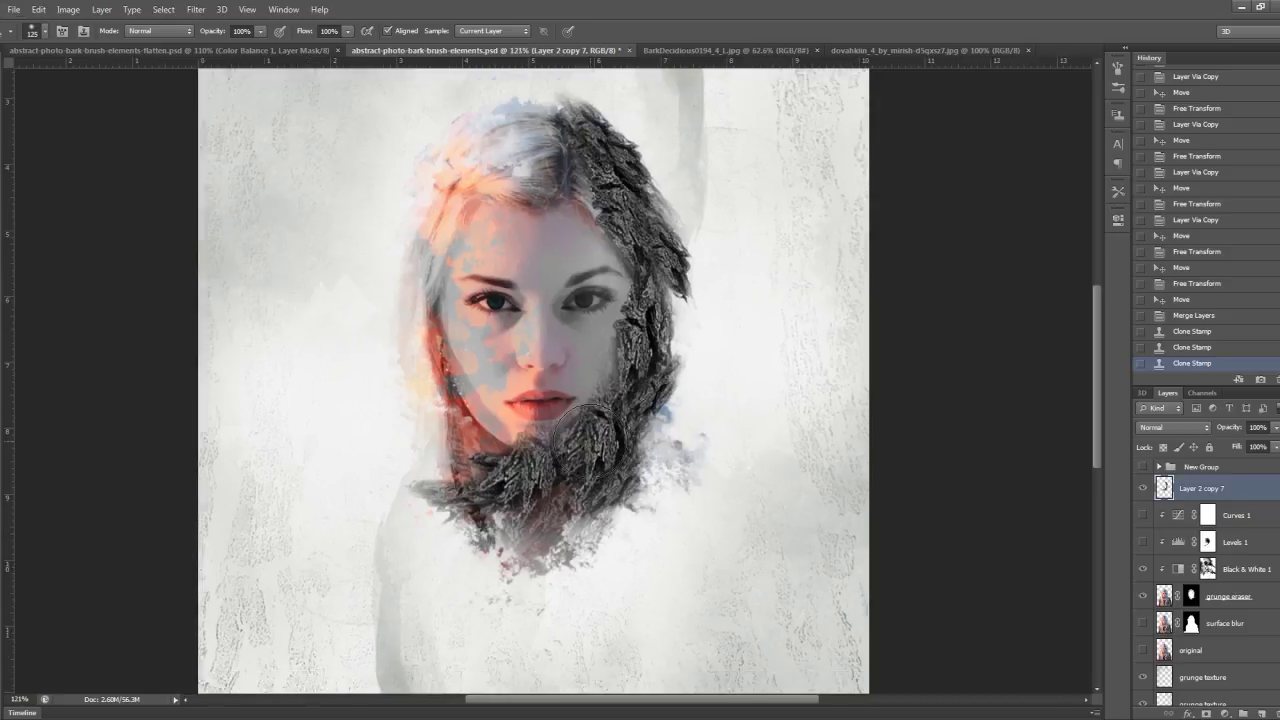
pyautogui.scroll(-1, 590, 412)
pyautogui.scroll(-1, 590, 410)
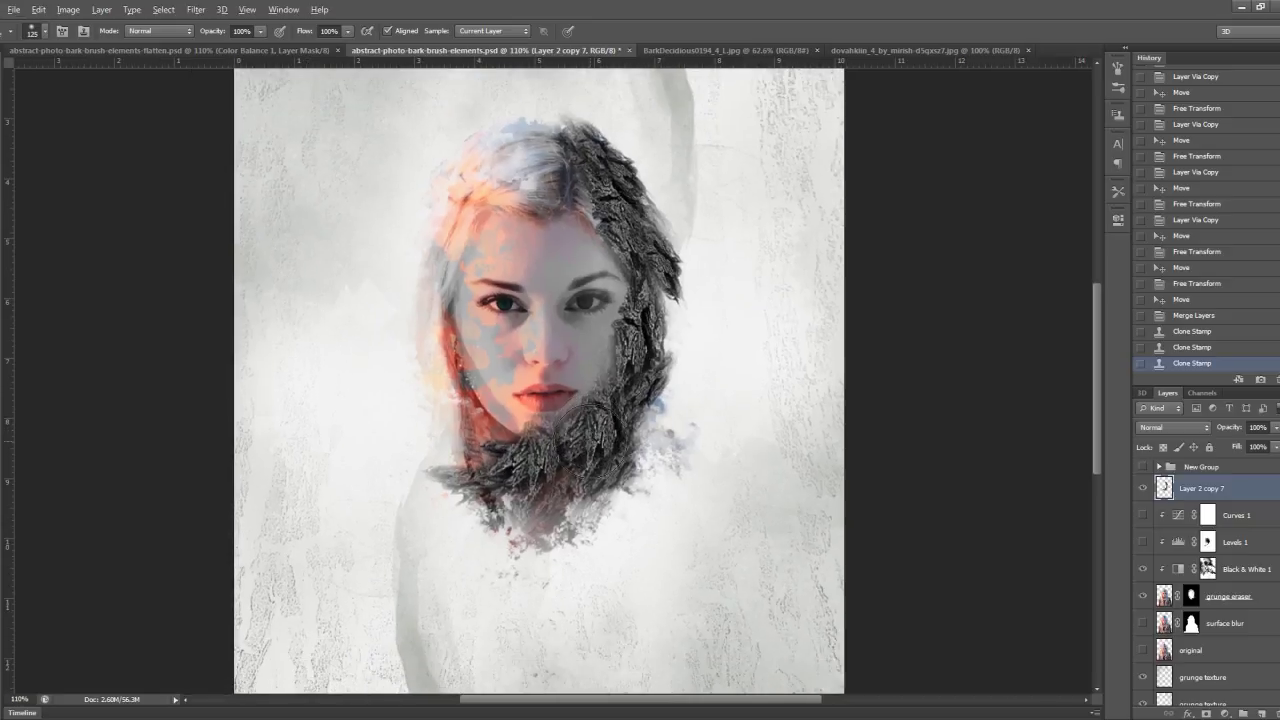
pyautogui.scroll(-1, 589, 434)
pyautogui.scroll(-1, 588, 433)
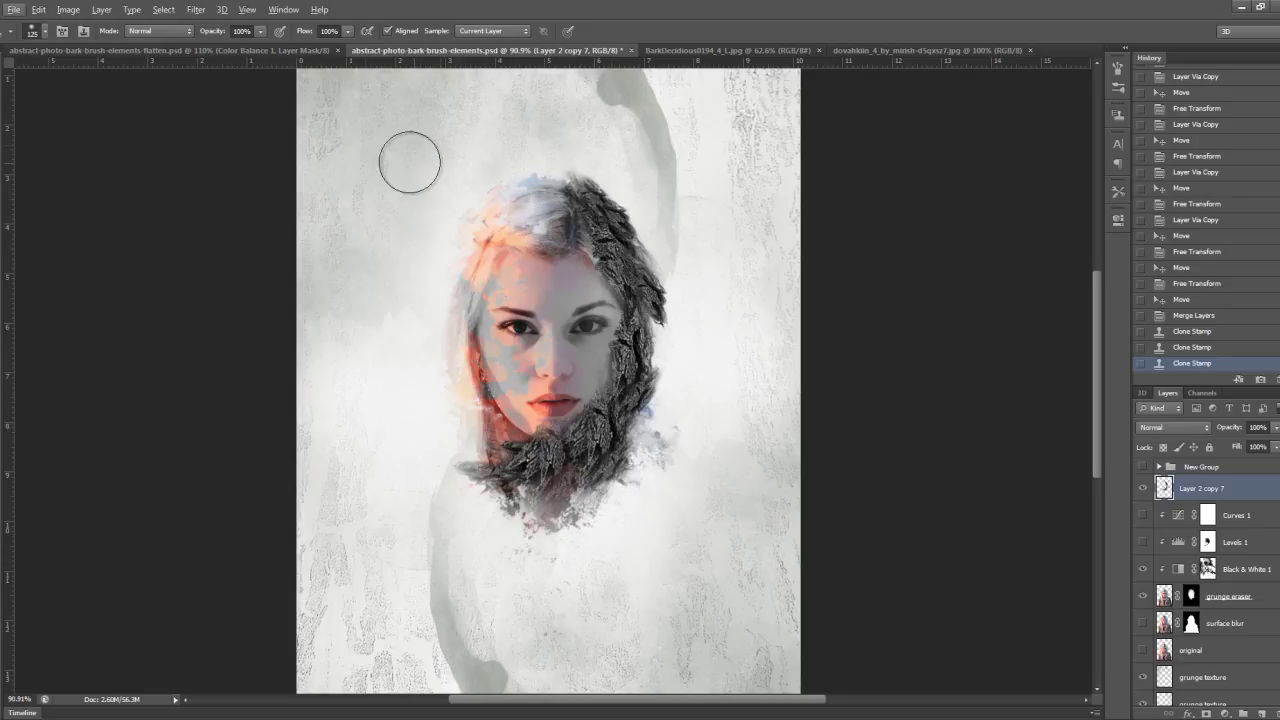
# Bring up the flatten.psd example portrait and select the Move tool.
pyautogui.click(247, 48)
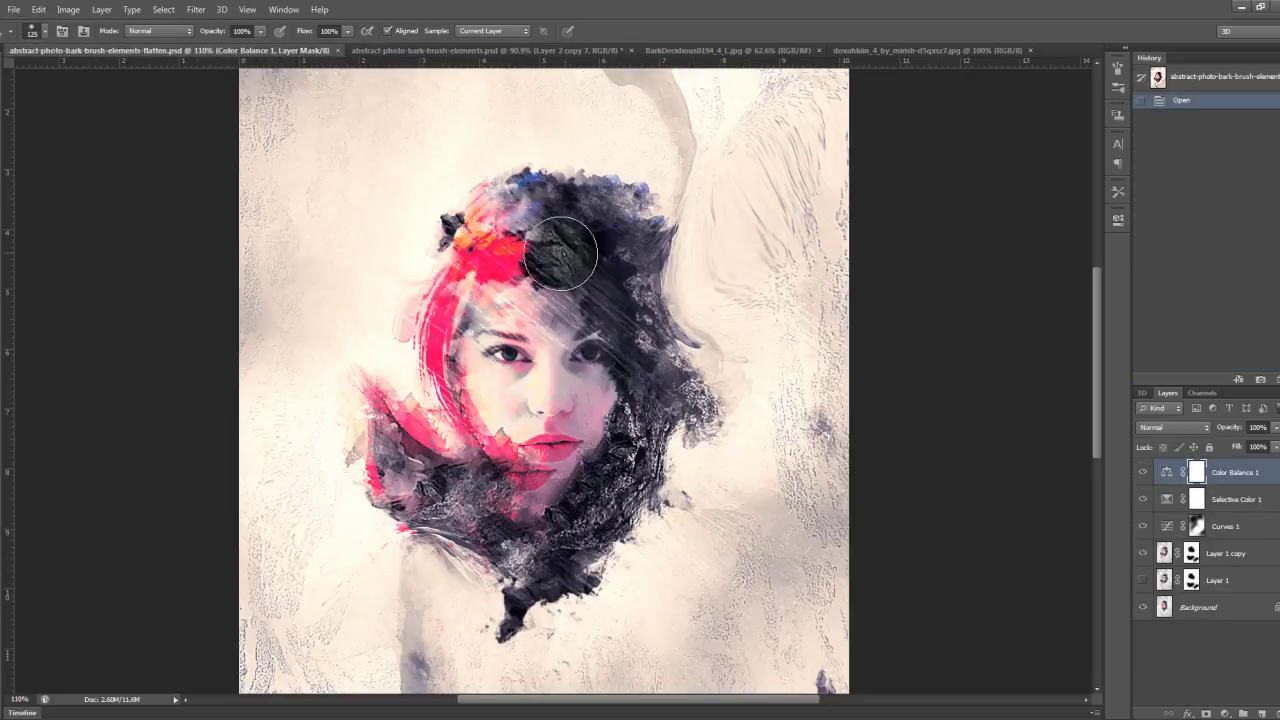
pyautogui.scroll(-1, 611, 280)
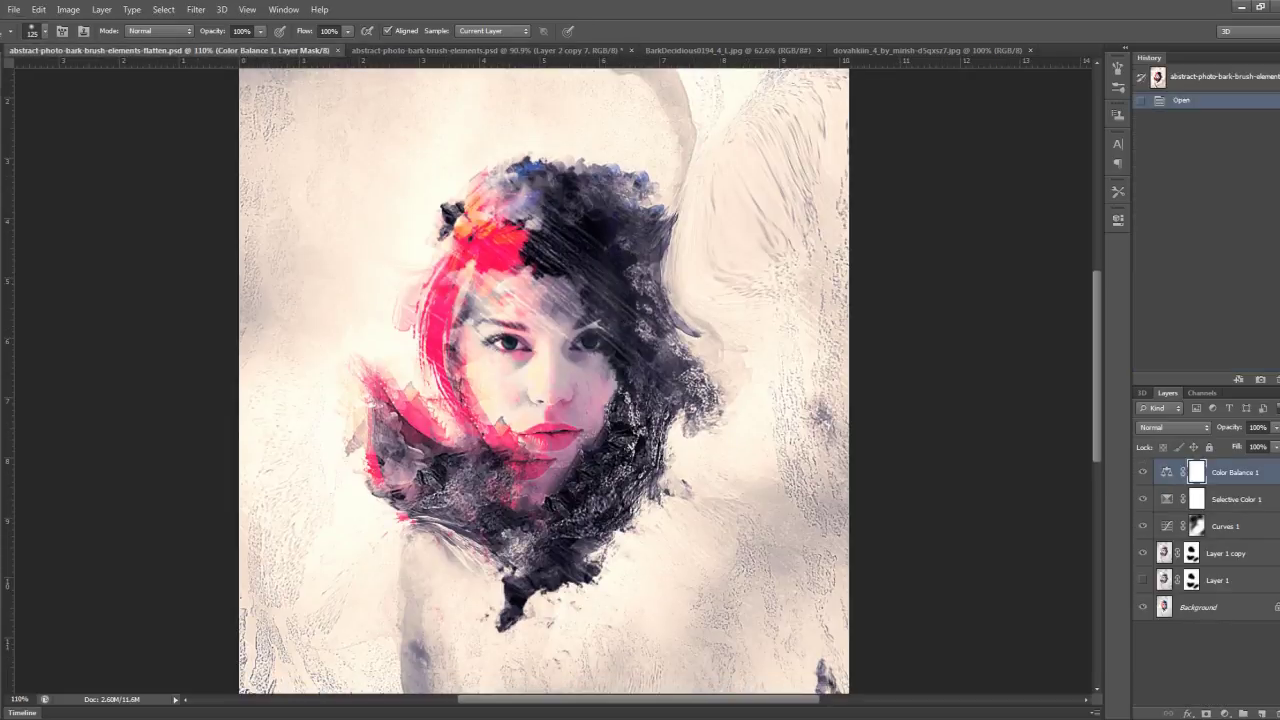
pyautogui.press('v')
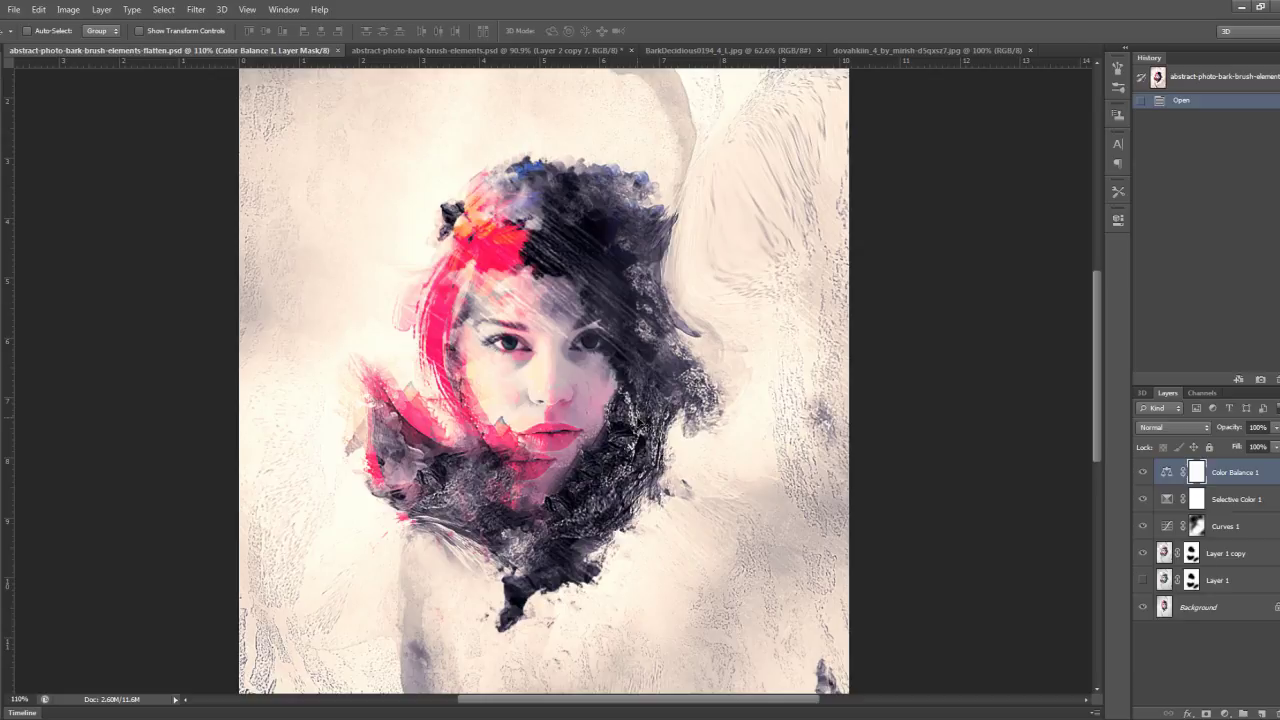
pyautogui.keyDown('alt'); pyautogui.scroll(4, 640, 430); pyautogui.keyUp('alt')
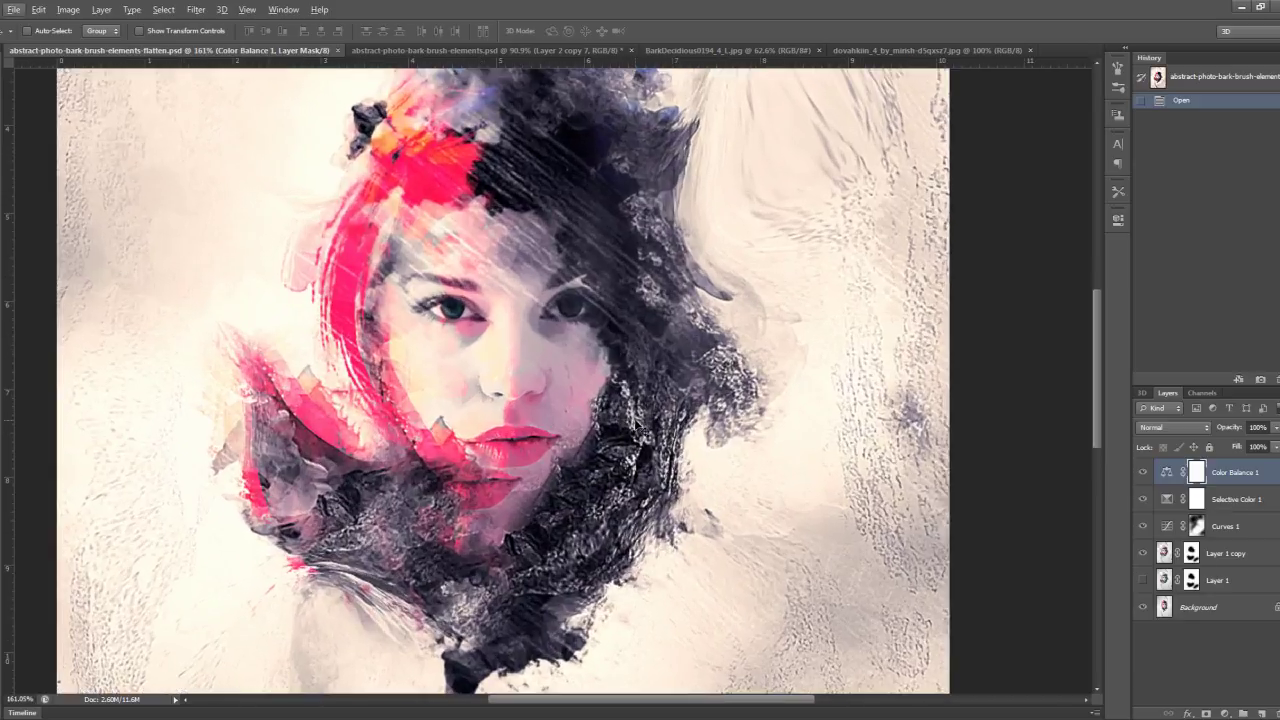
pyautogui.scroll(-1, 518, 468)
pyautogui.scroll(-2, 520, 478)
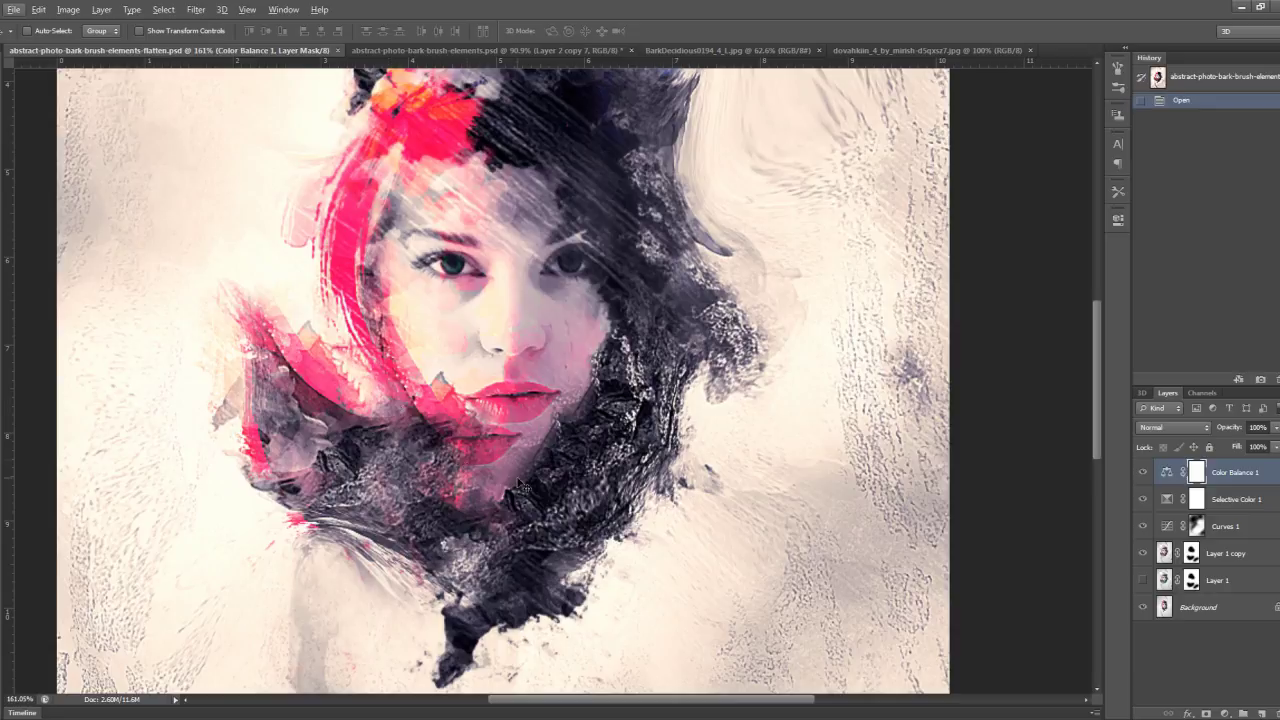
pyautogui.scroll(5, 420, 468)
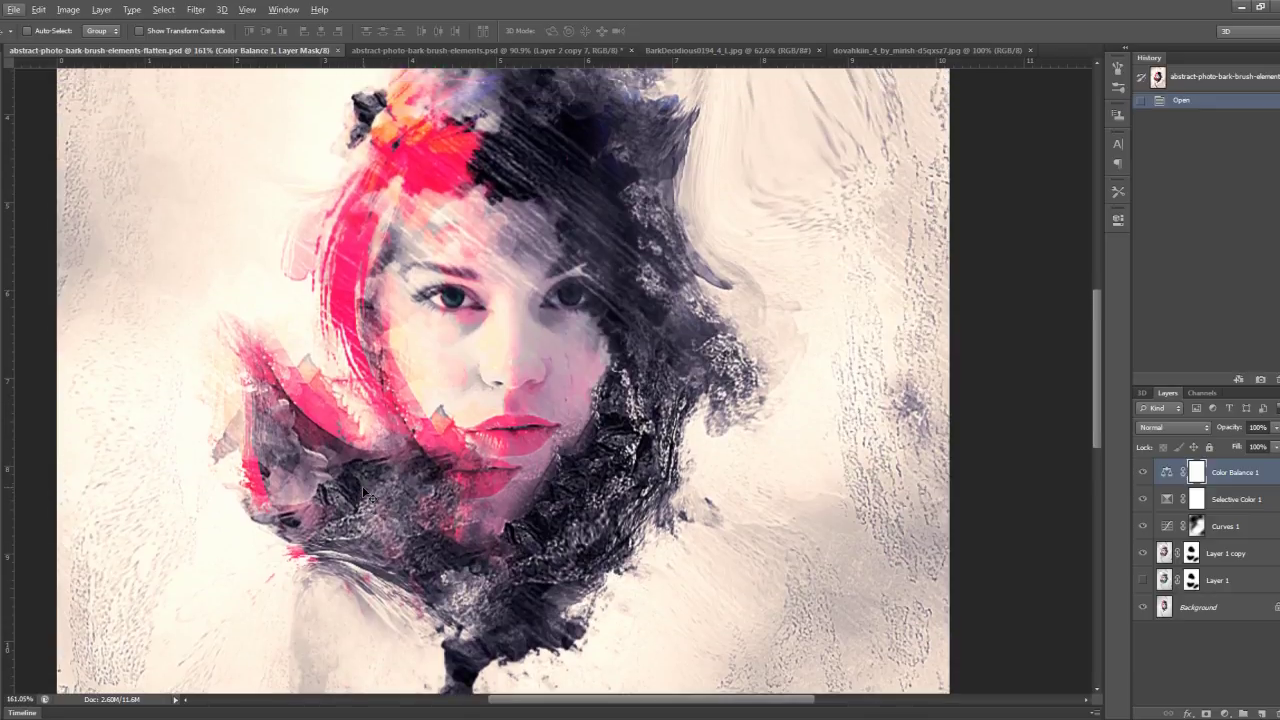
# Scroll up and down the flattened portrait to inspect the bark and colour work.
pyautogui.scroll(2, 703, 255)
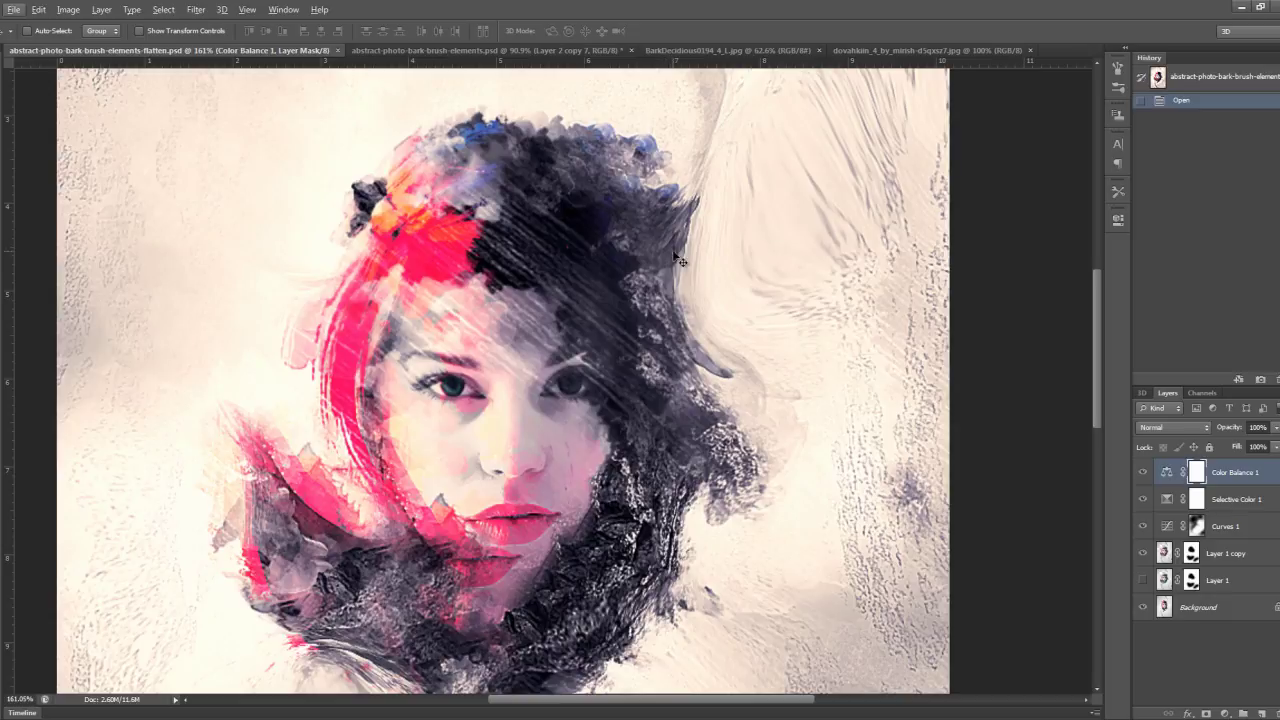
pyautogui.scroll(-1, 700, 366)
pyautogui.scroll(-1, 693, 364)
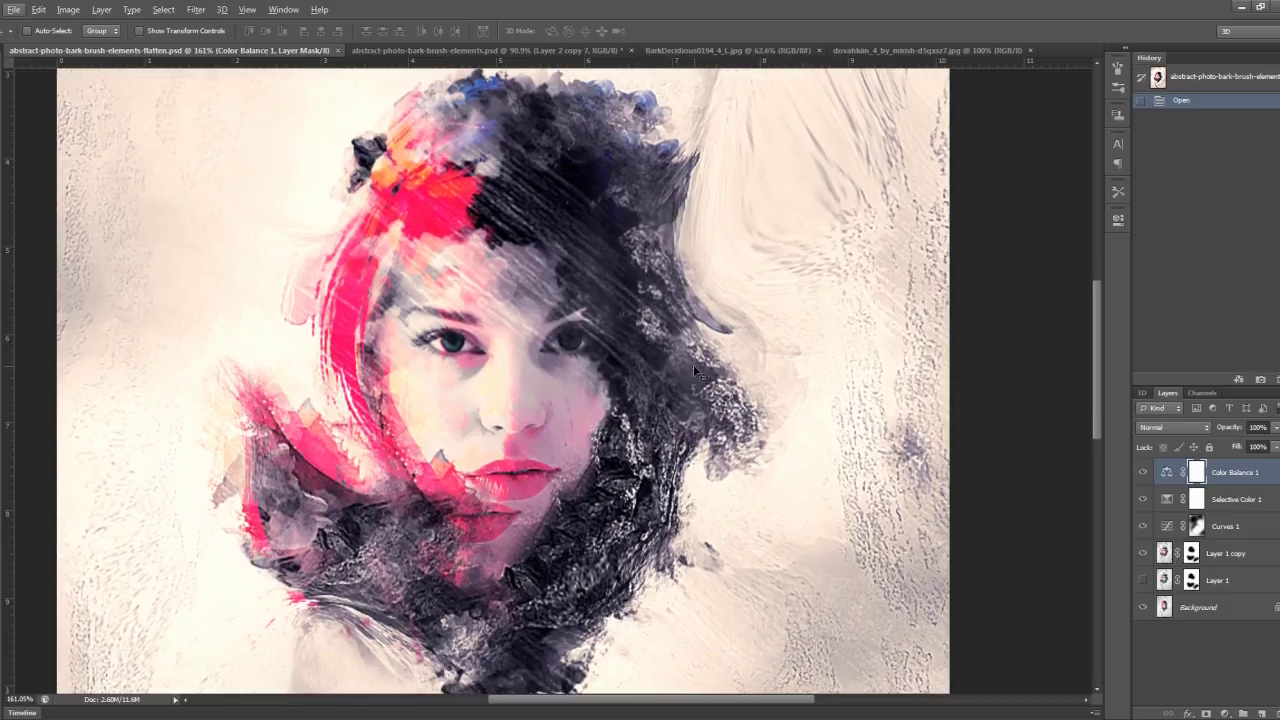
pyautogui.scroll(-2, 690, 368)
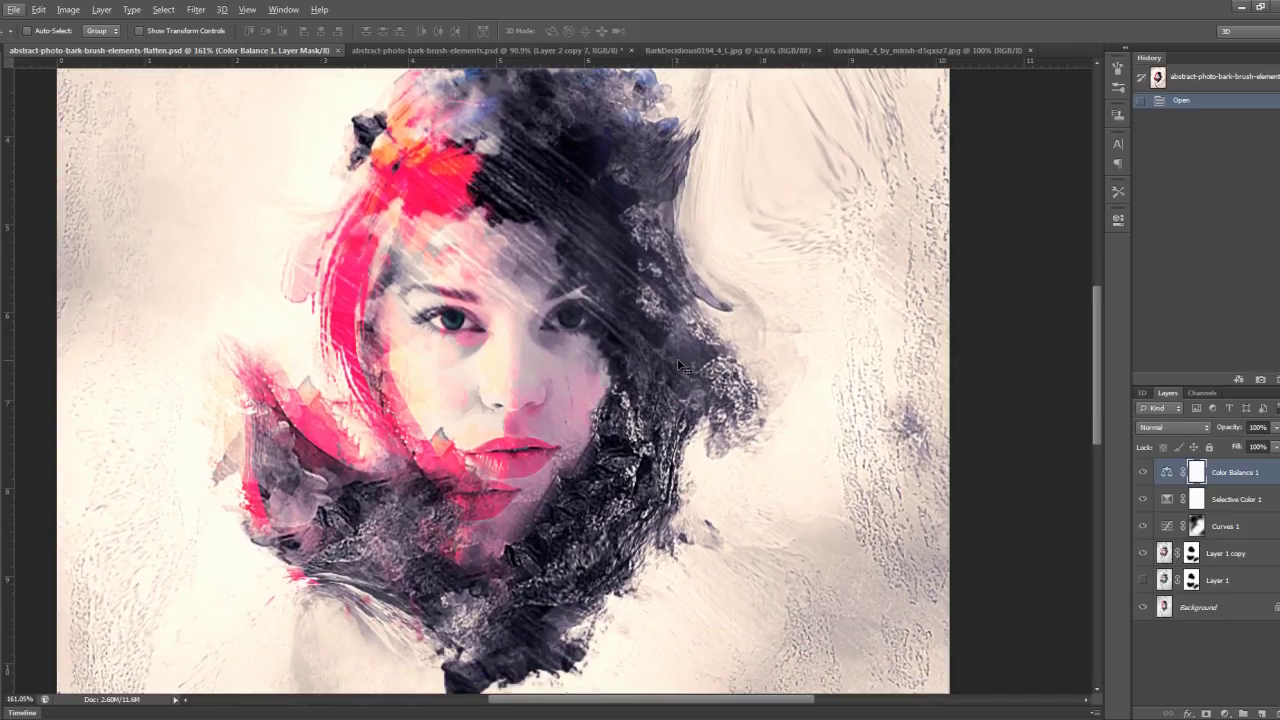
pyautogui.scroll(-2, 641, 354)
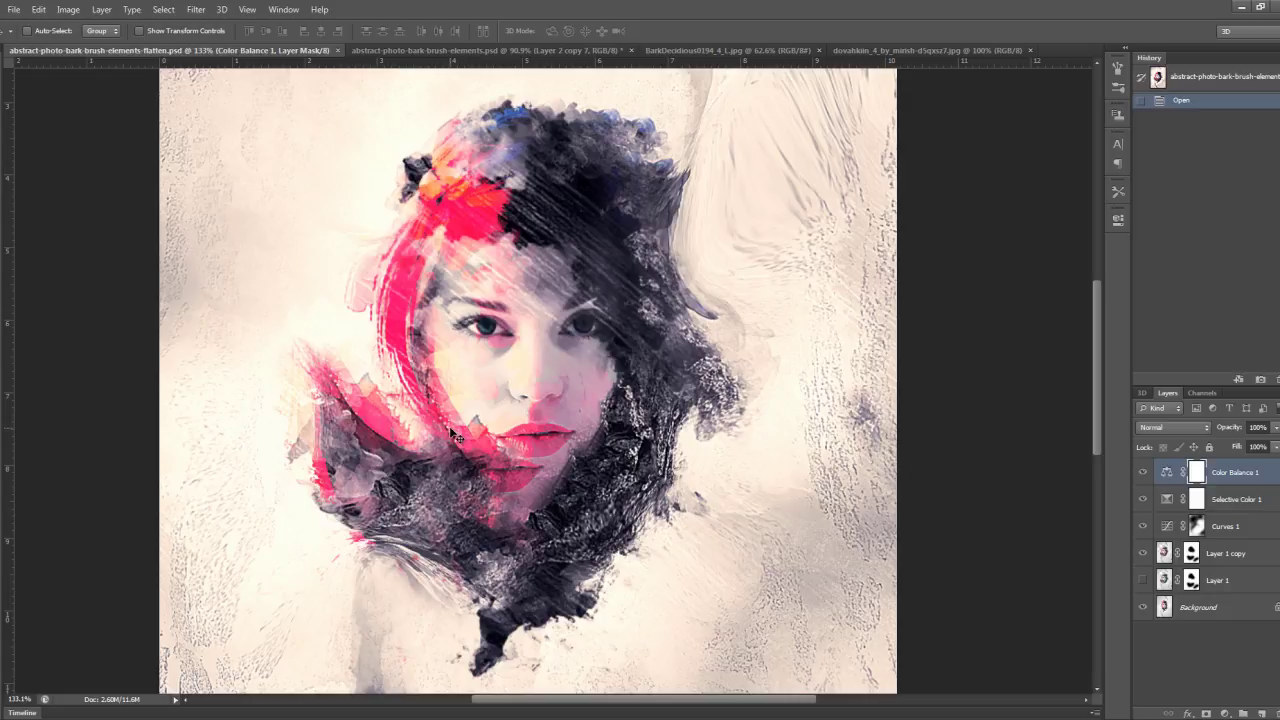
pyautogui.scroll(1, 415, 437)
pyautogui.scroll(1, 398, 440)
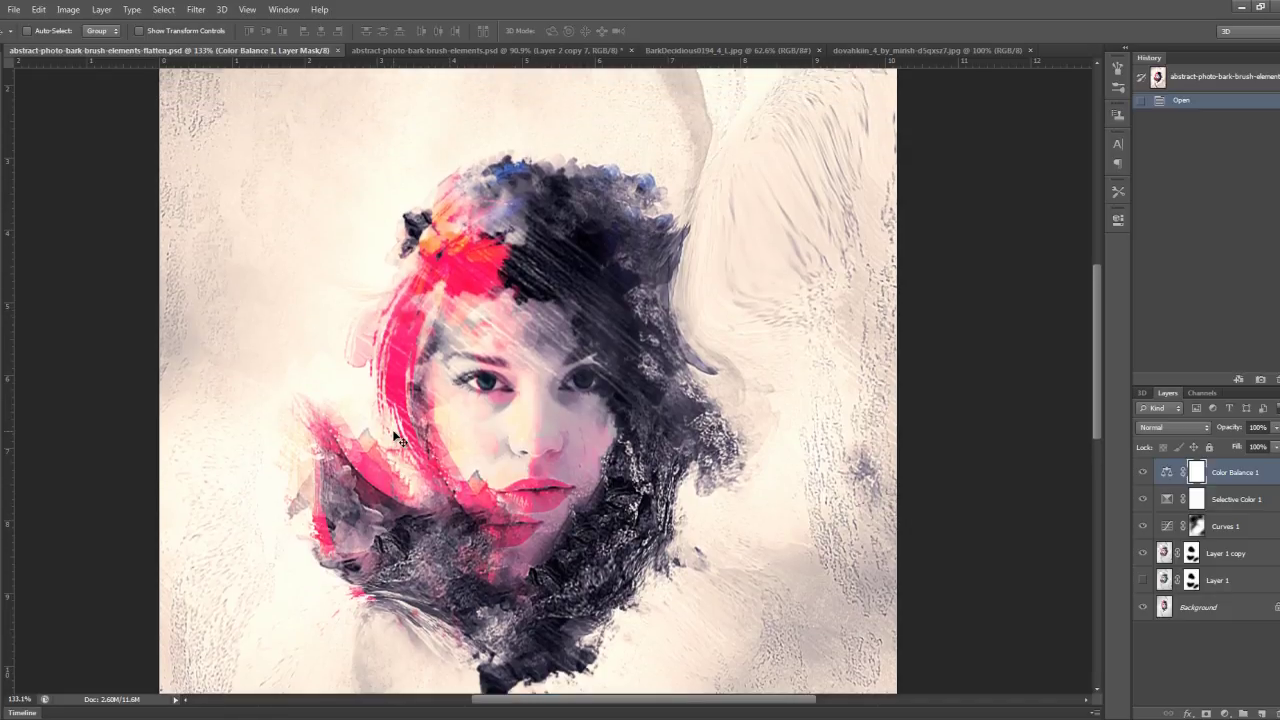
pyautogui.scroll(2, 398, 440)
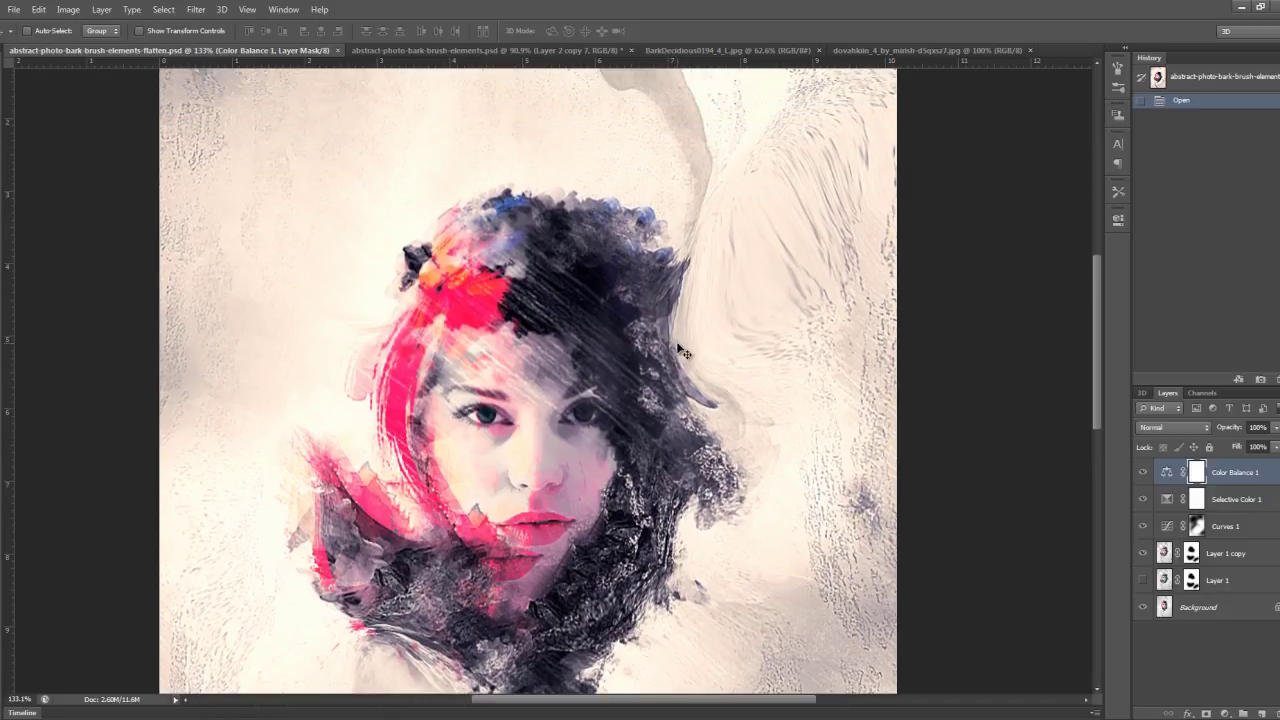
pyautogui.scroll(-2, 686, 353)
pyautogui.scroll(-1, 678, 358)
pyautogui.scroll(-2, 671, 374)
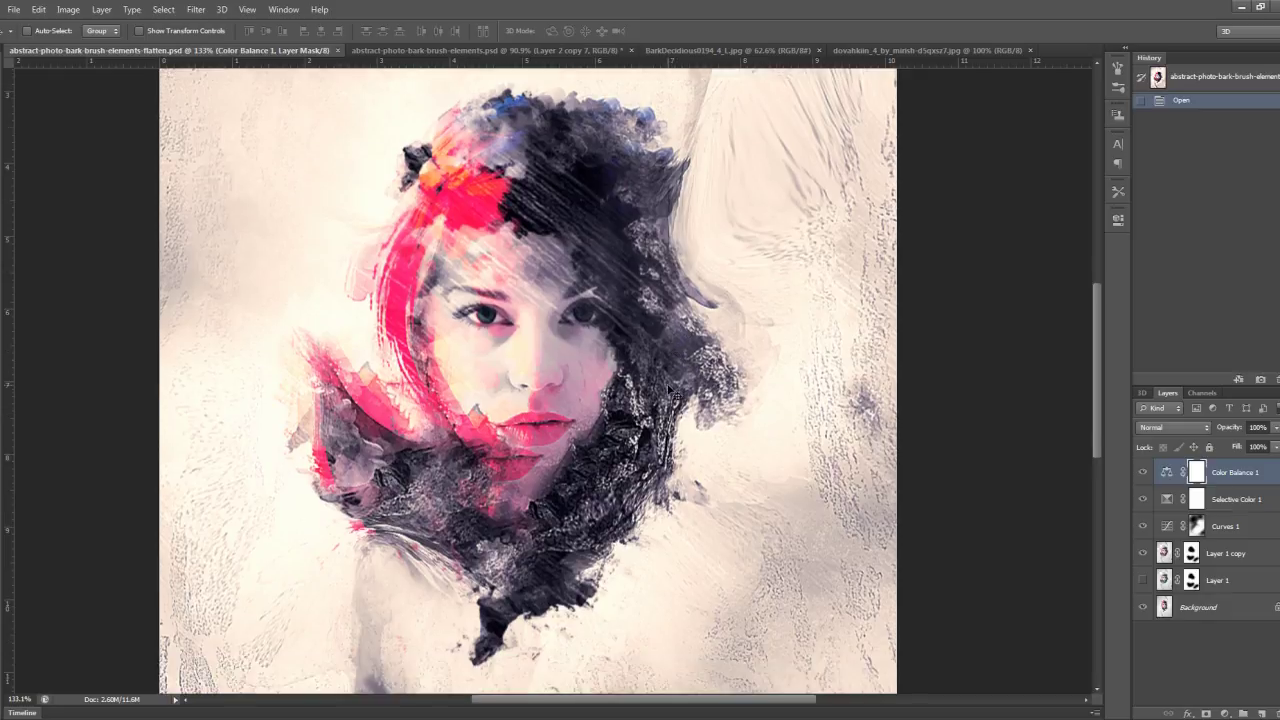
pyautogui.scroll(-1, 673, 385)
pyautogui.scroll(-1, 652, 388)
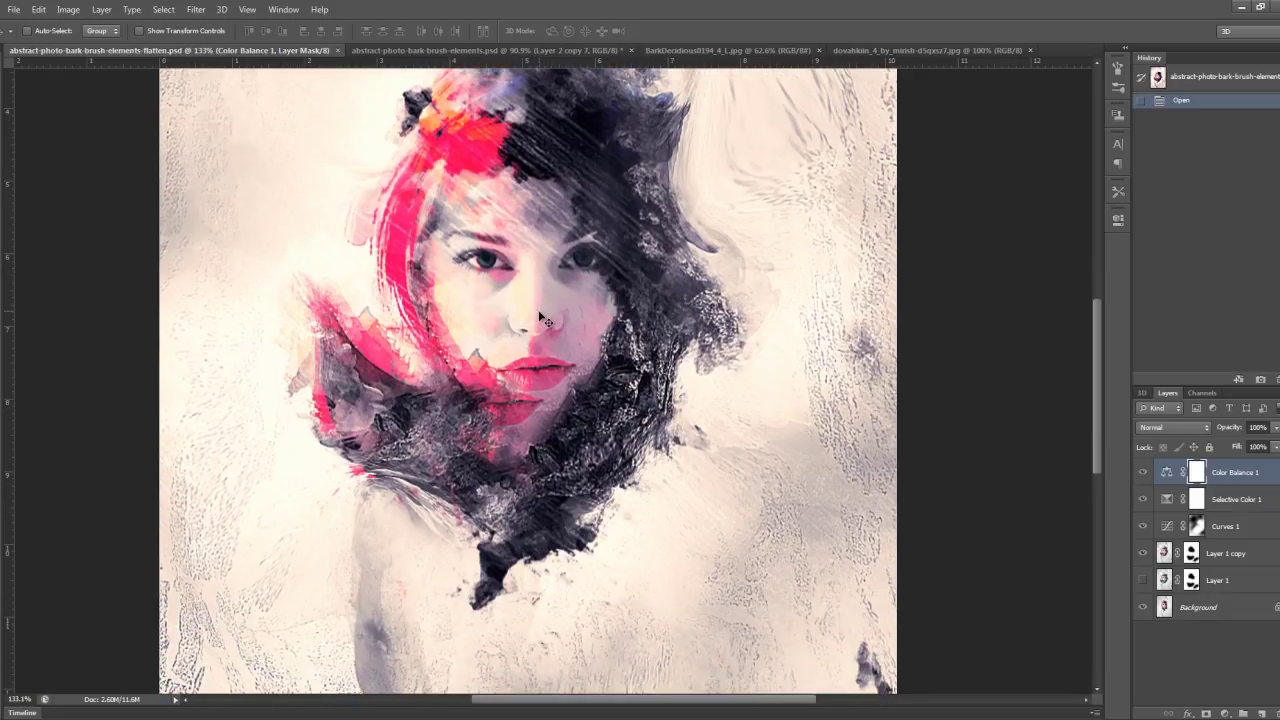
pyautogui.click(454, 48)
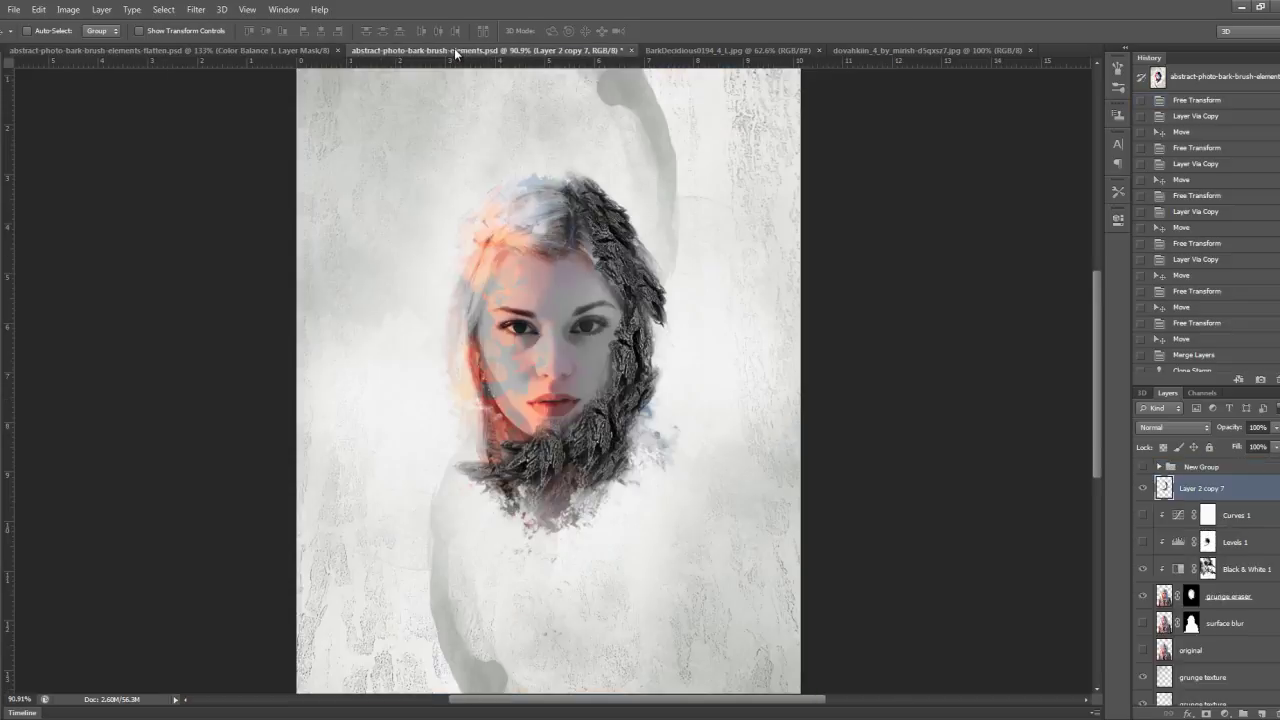
pyautogui.click(176, 50)
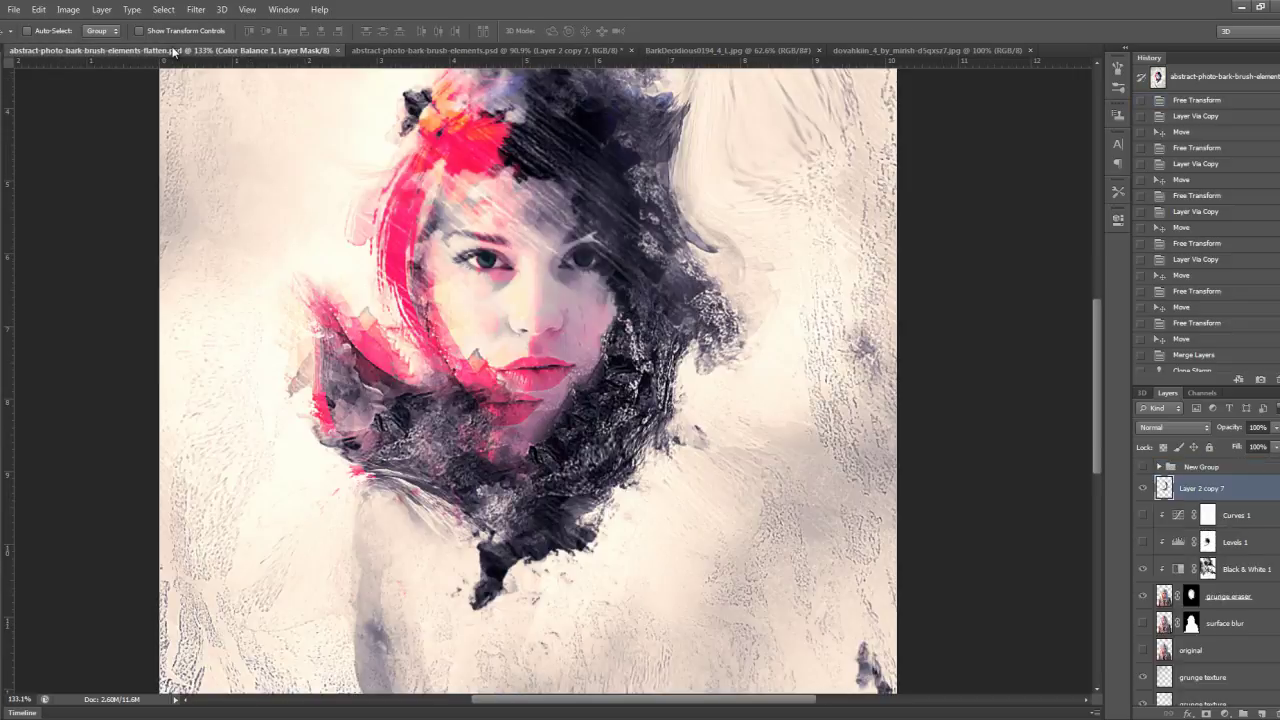
pyautogui.scroll(-1, 632, 300)
pyautogui.scroll(2, 632, 300)
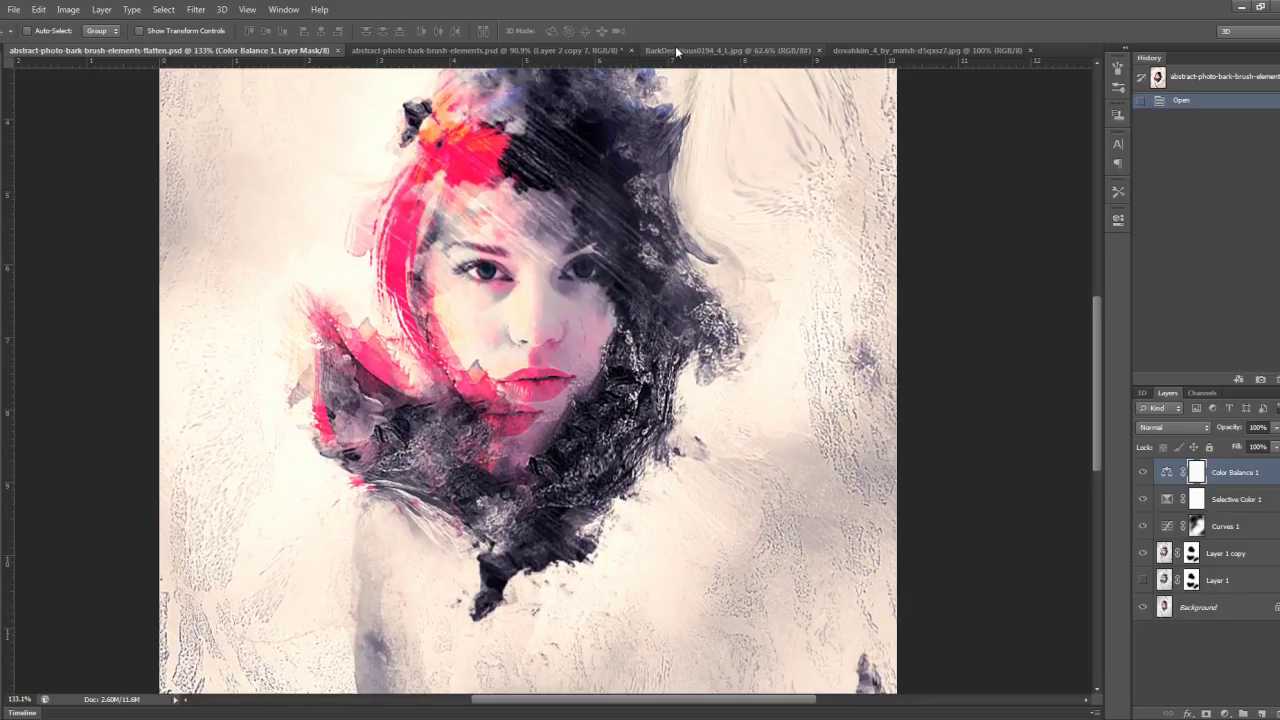
pyautogui.click(662, 48)
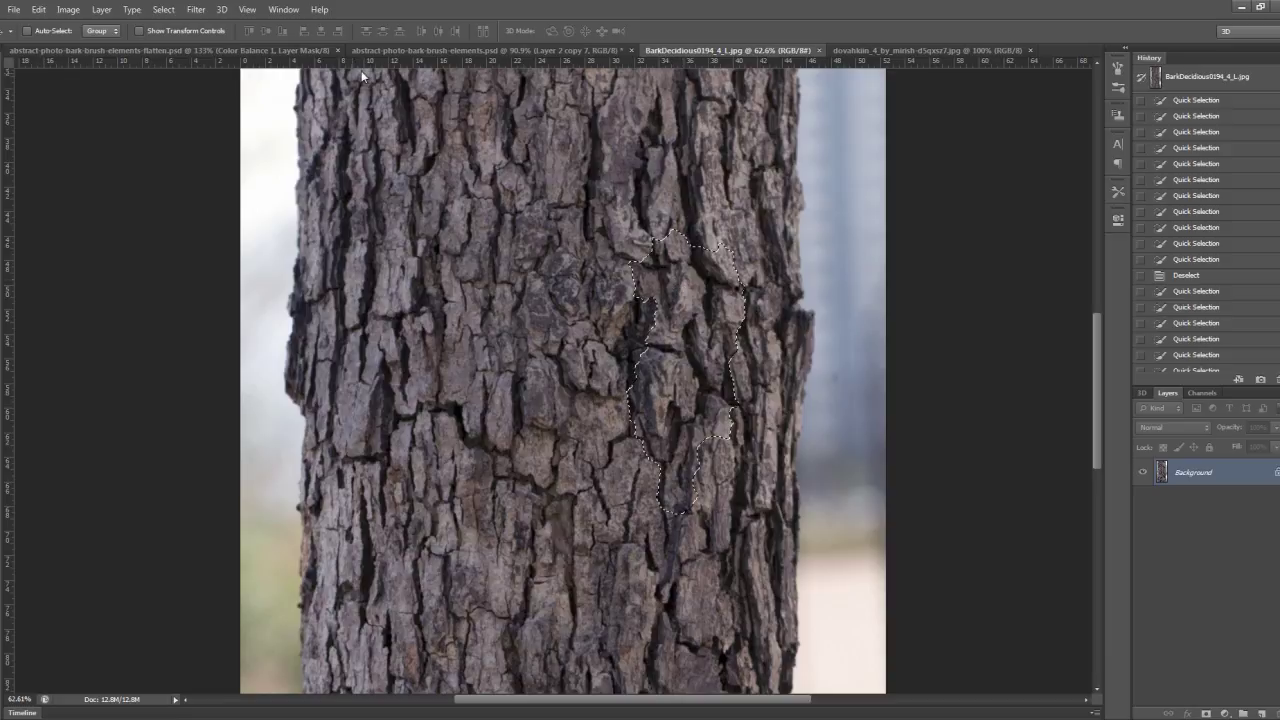
pyautogui.click(400, 50)
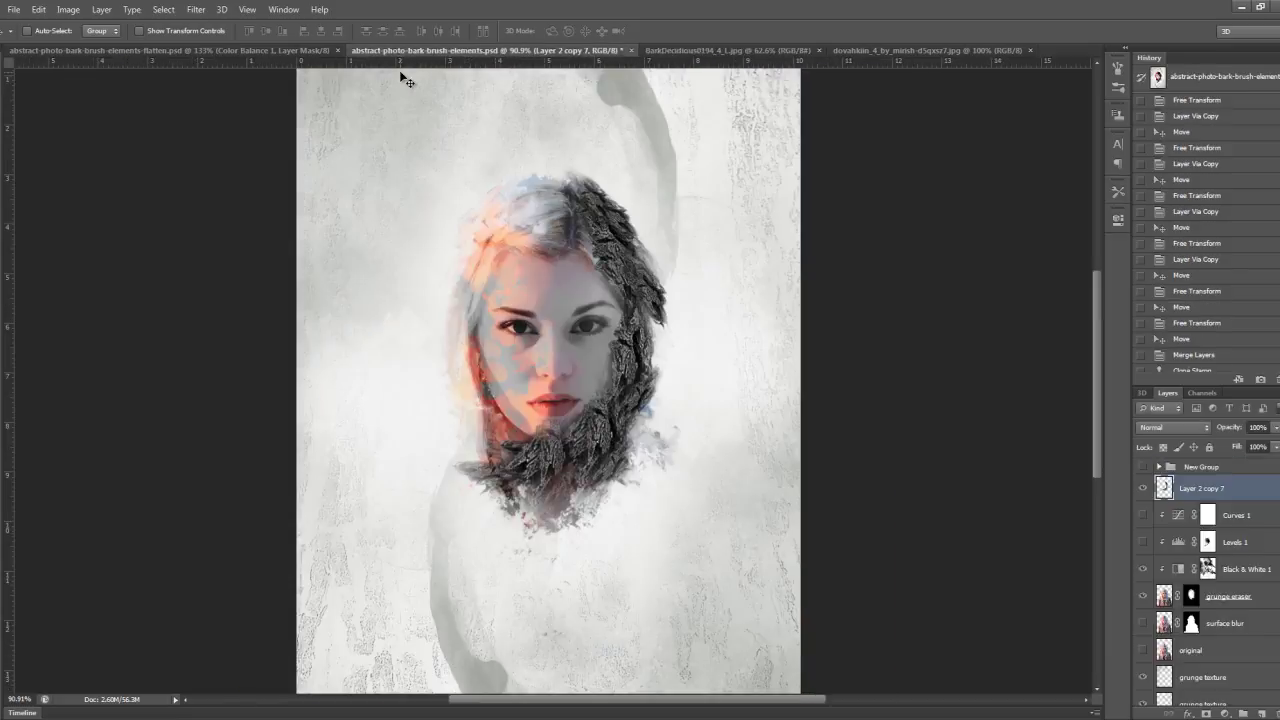
pyautogui.scroll(-4, 694, 323)
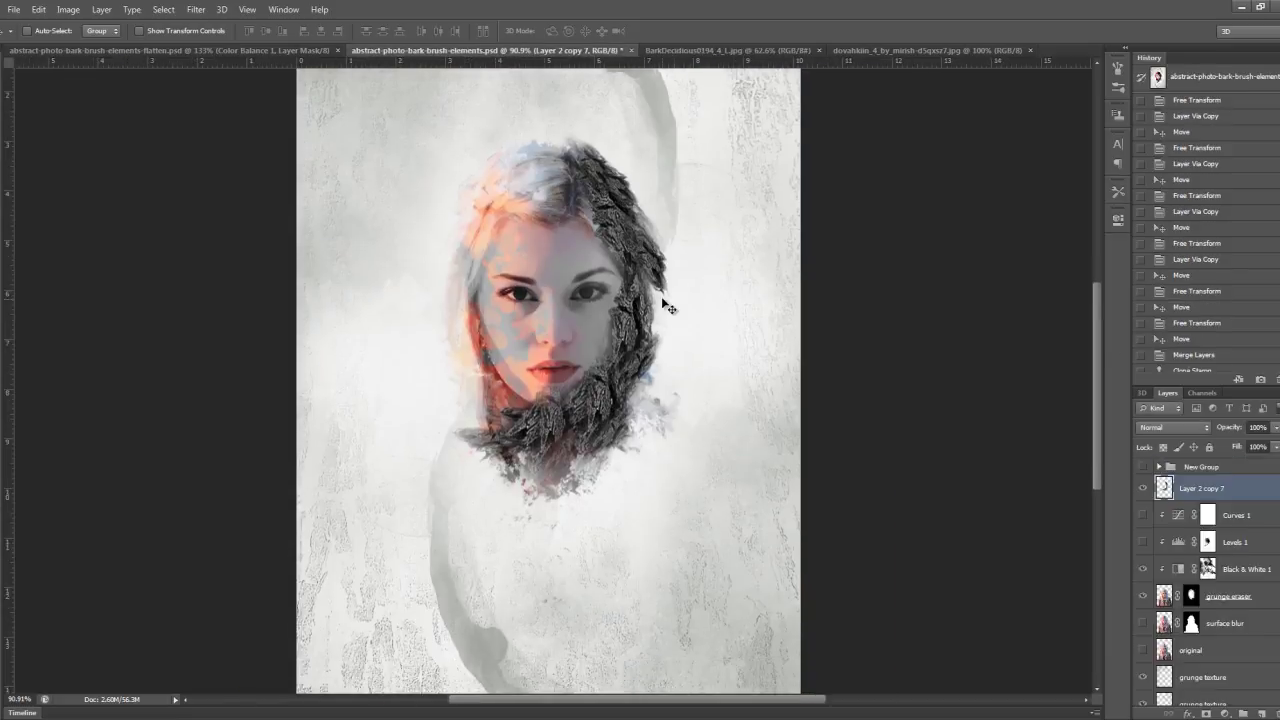
pyautogui.keyDown('alt'); pyautogui.scroll(5, 667, 213); pyautogui.keyUp('alt')
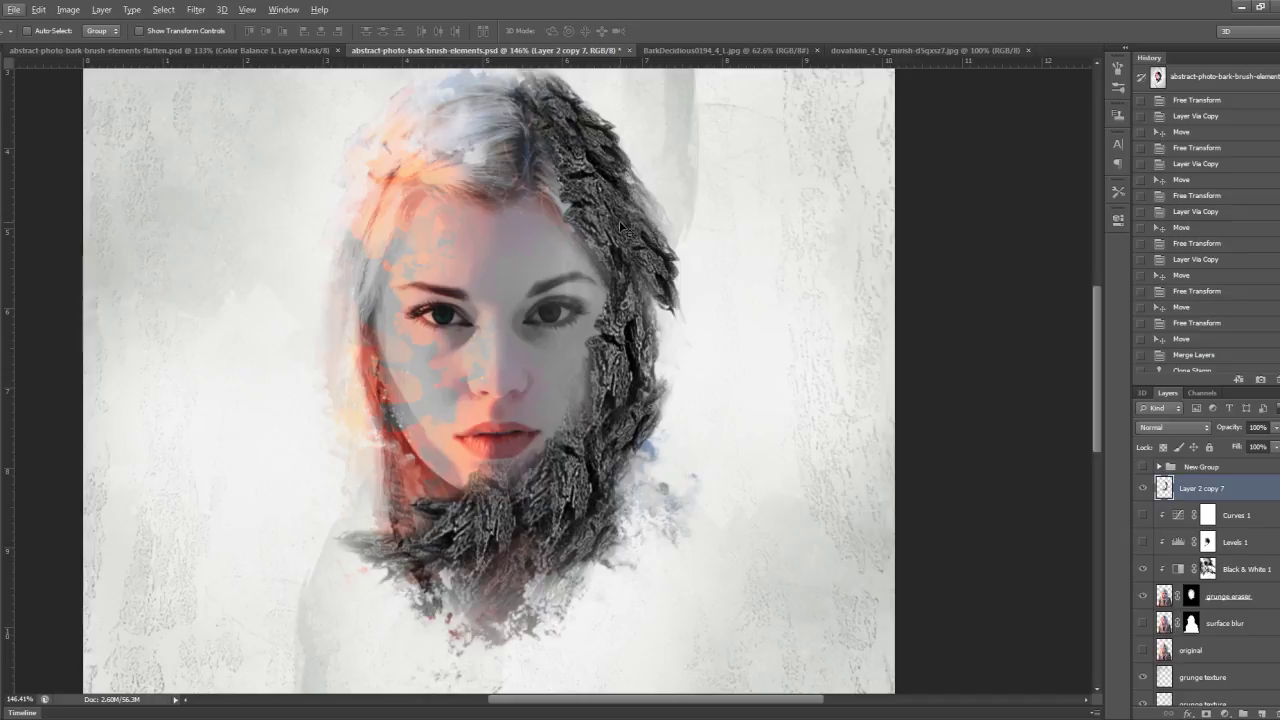
pyautogui.keyDown('alt'); pyautogui.scroll(-2, 624, 252); pyautogui.keyUp('alt')
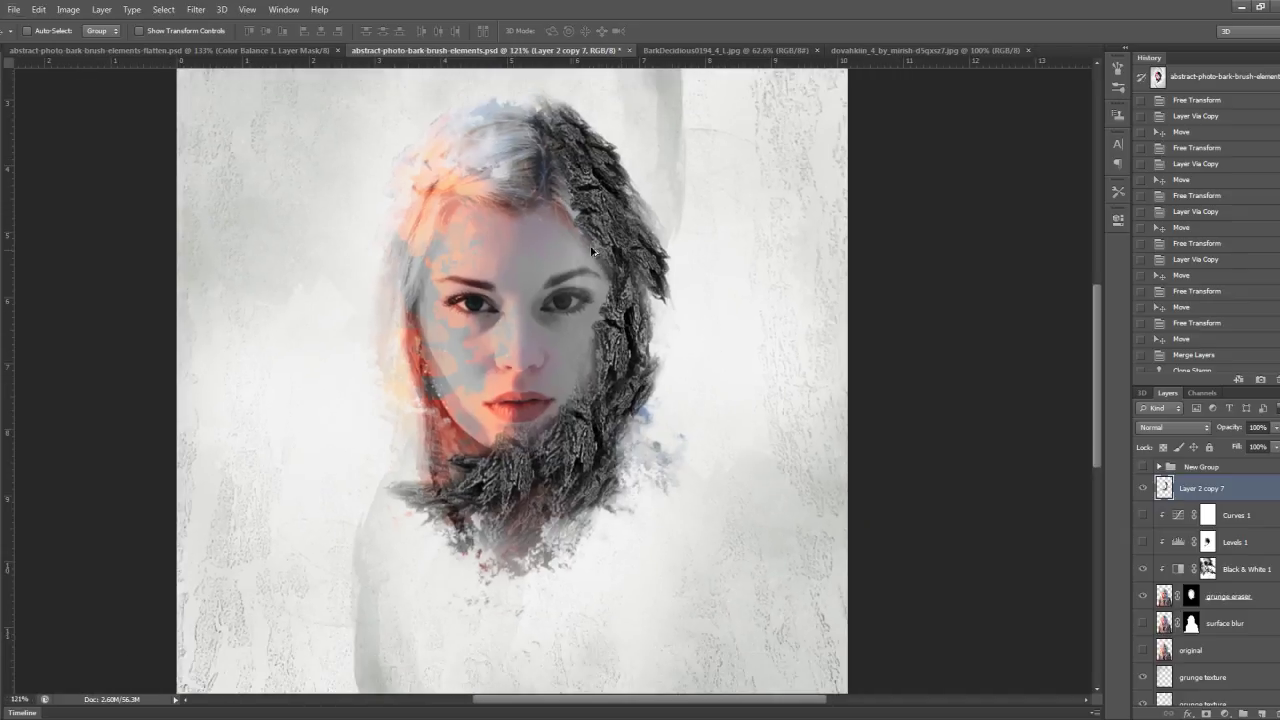
# Choose the standard Eraser Tool from the eraser flyout.
pyautogui.click(4, 256)
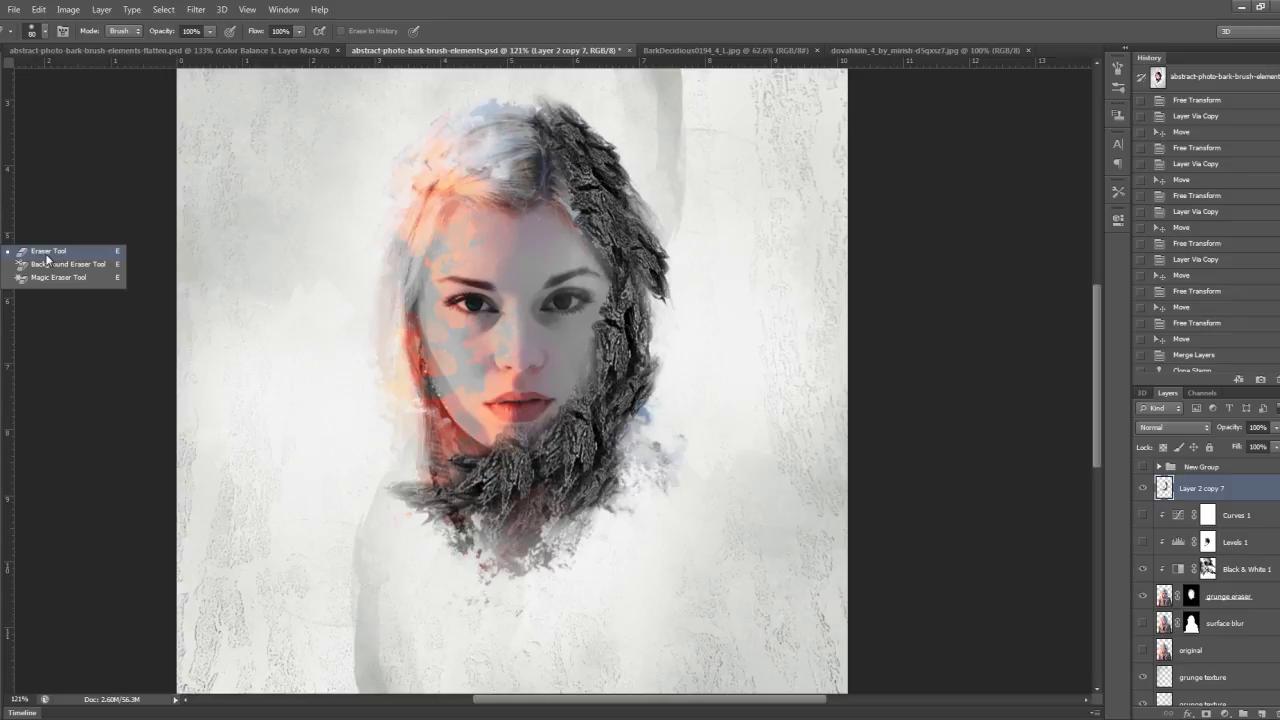
pyautogui.click(46, 252)
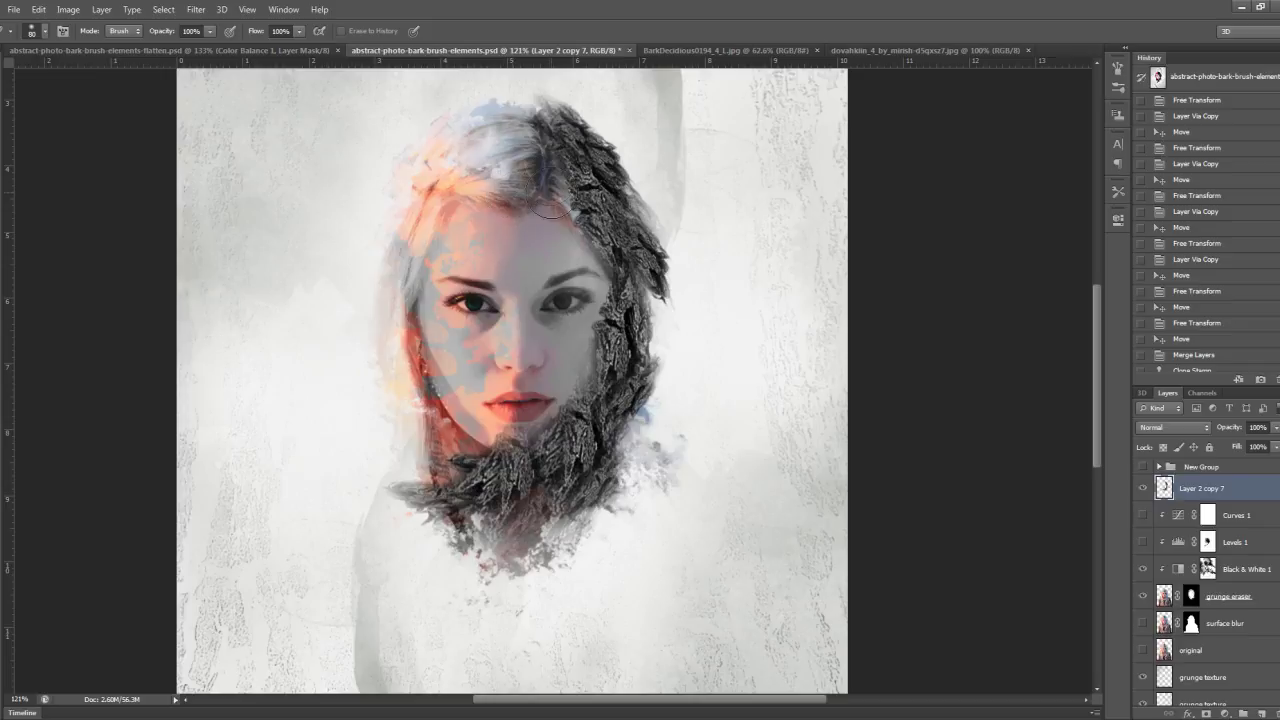
pyautogui.scroll(-3, 628, 280)
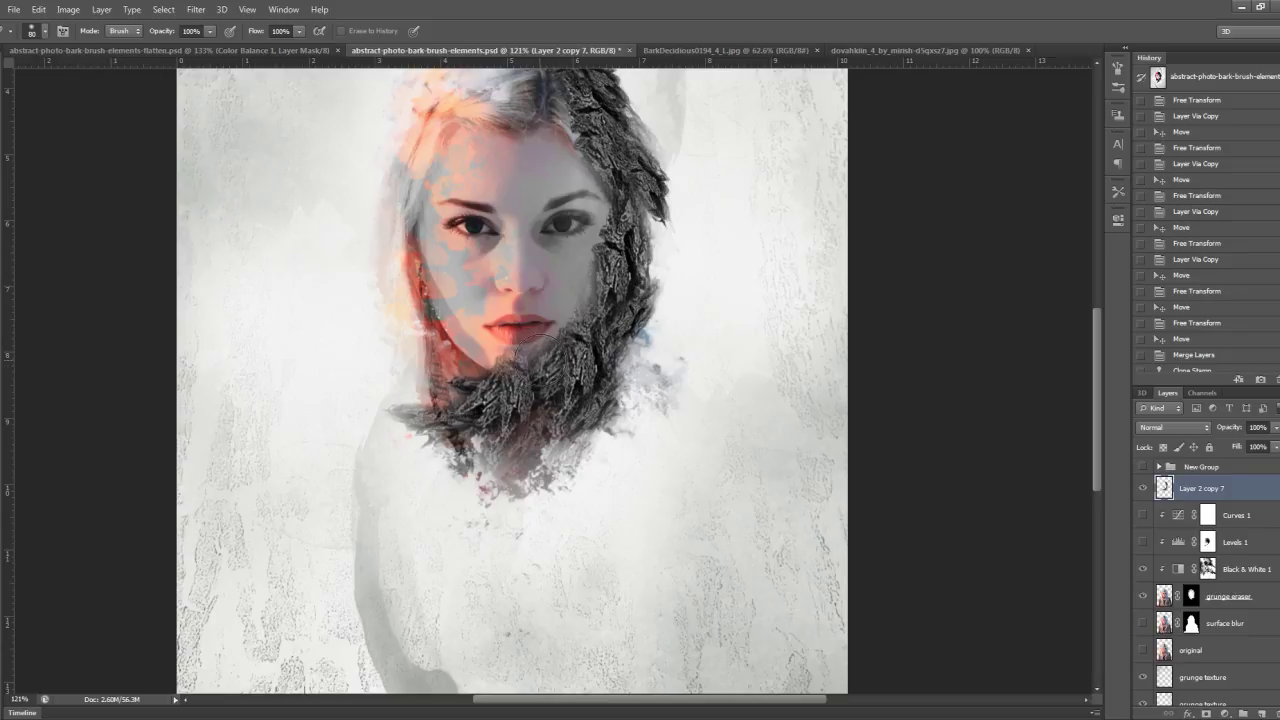
pyautogui.scroll(1, 528, 345)
pyautogui.scroll(1, 535, 350)
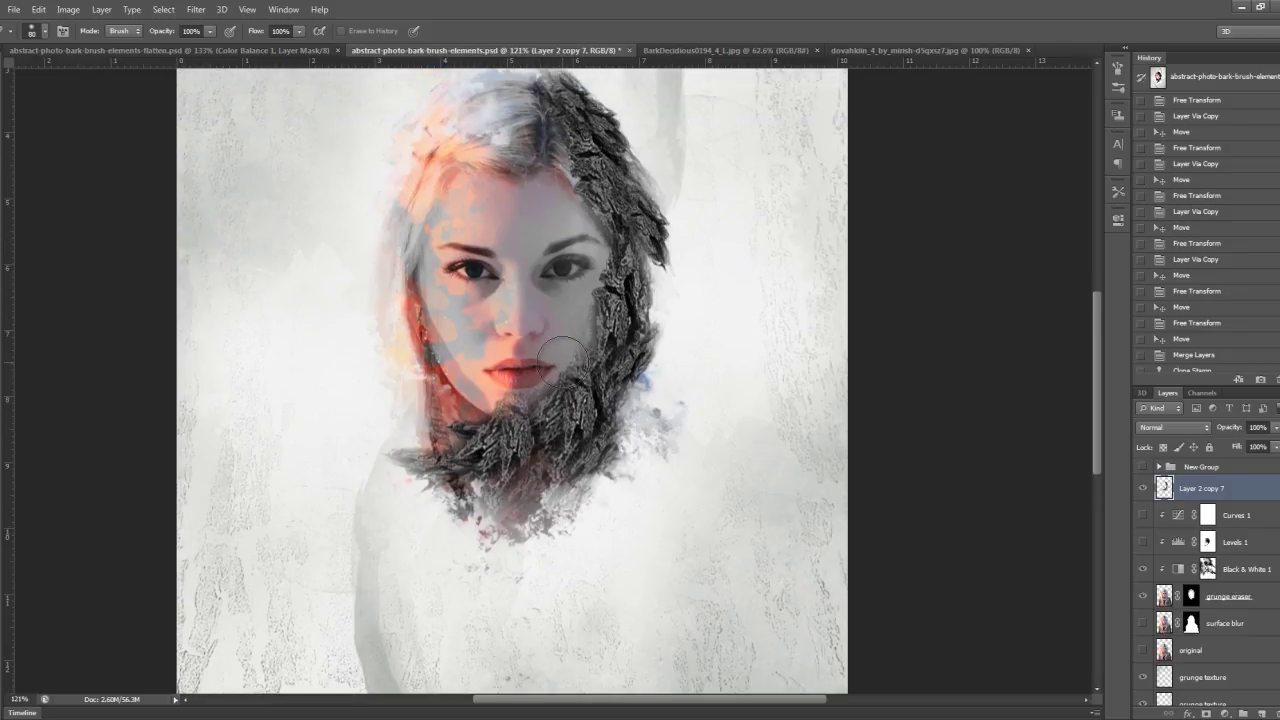
# Switch back to the flatten.psd watercolour example portrait.
pyautogui.scroll(1, 550, 355)
pyautogui.scroll(1, 564, 362)
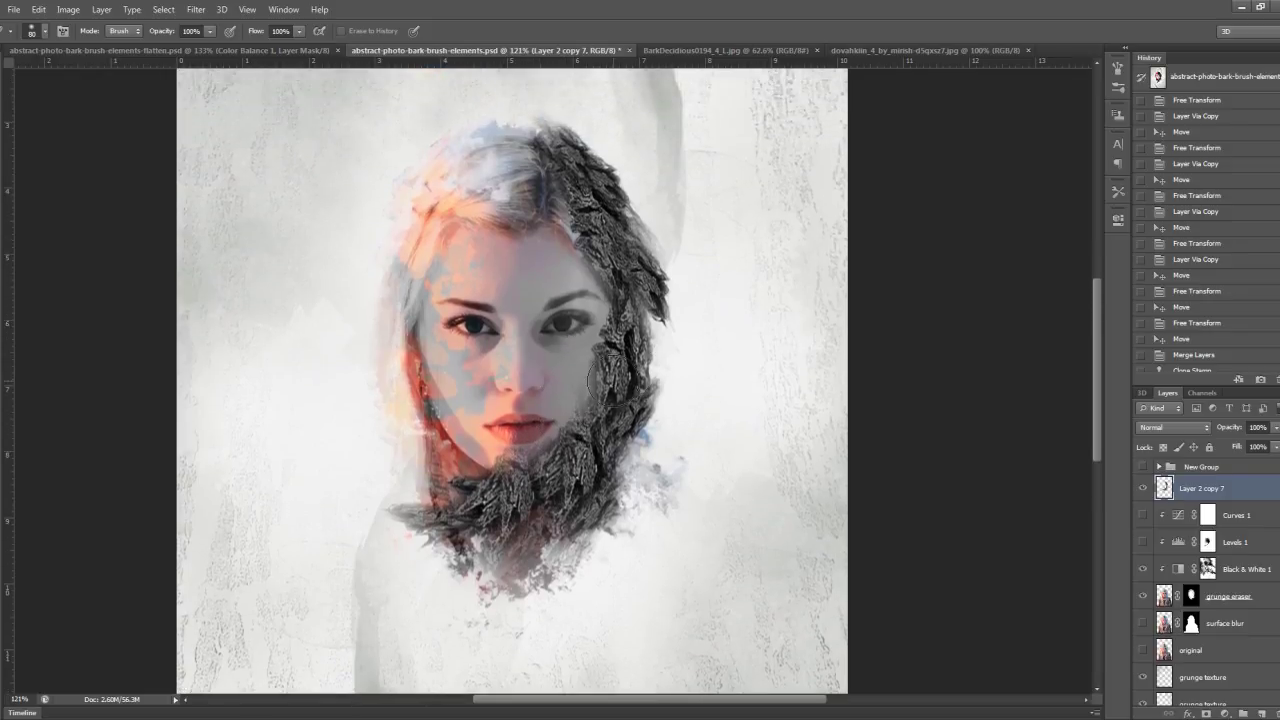
pyautogui.scroll(-1, 590, 380)
pyautogui.scroll(-1, 590, 380)
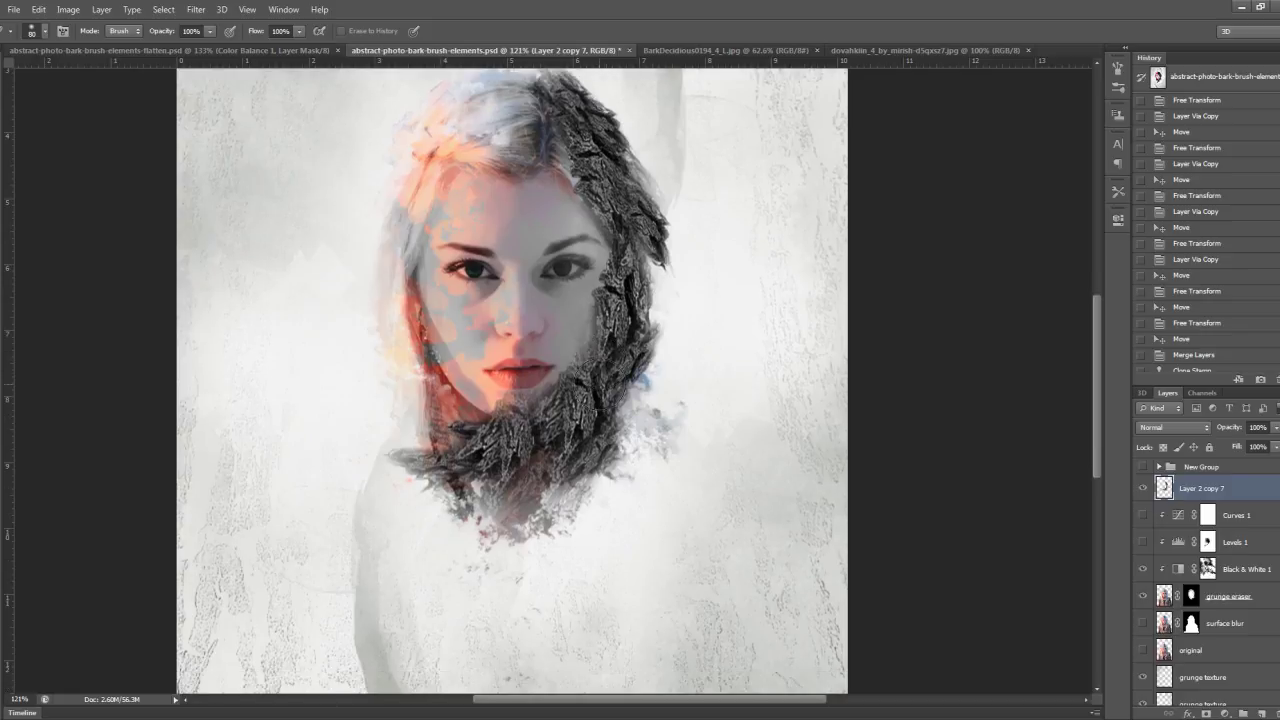
pyautogui.click(149, 49)
pyautogui.scroll(1, 693, 312)
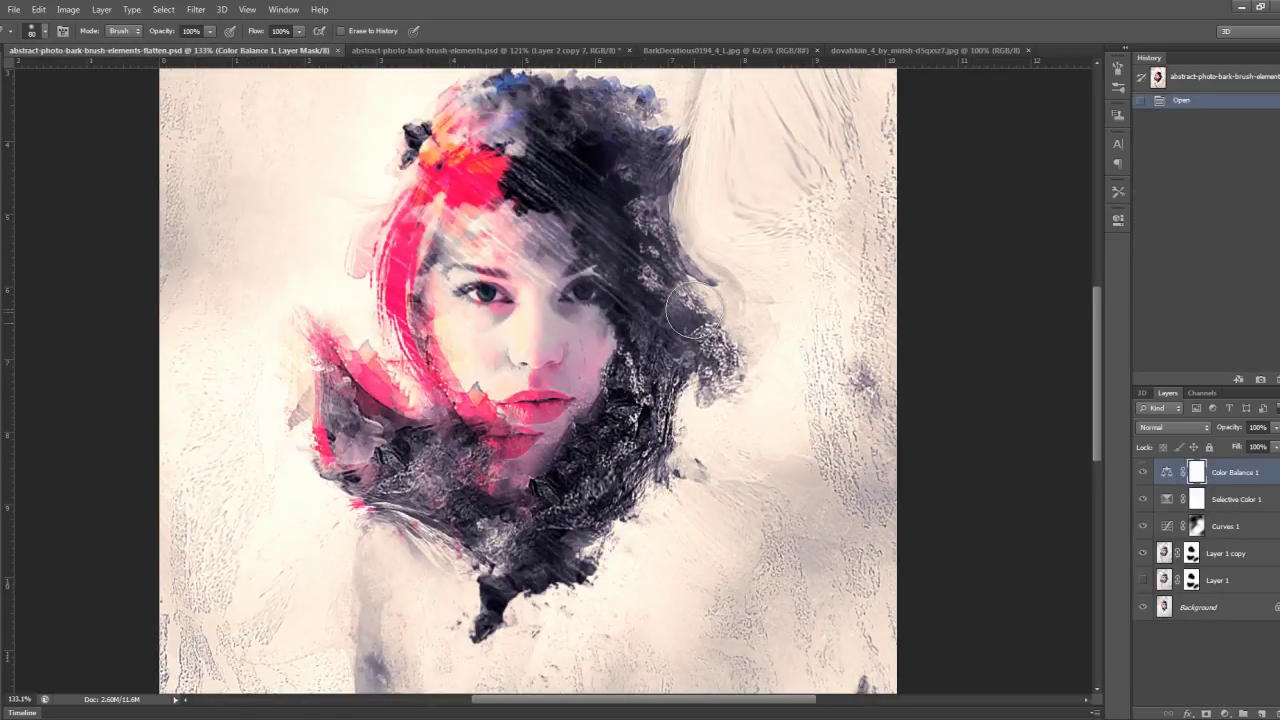
pyautogui.scroll(1, 693, 312)
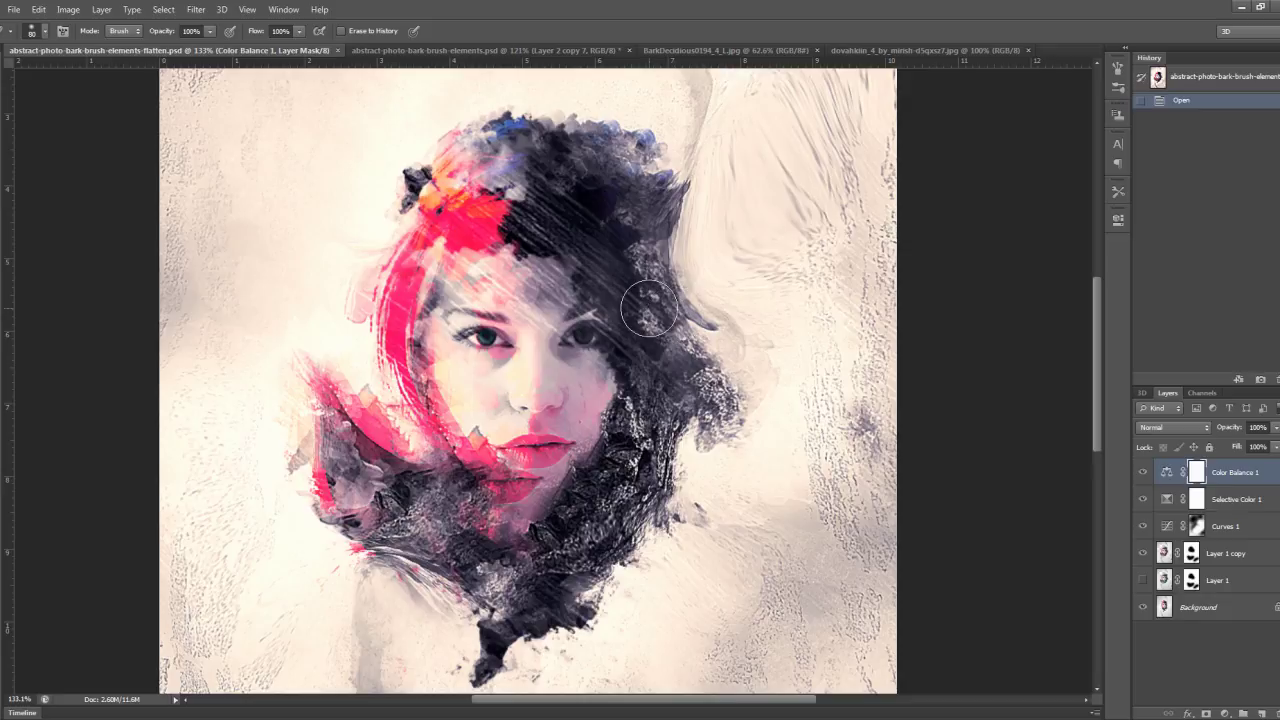
pyautogui.scroll(-1, 660, 318)
pyautogui.scroll(-2, 635, 318)
pyautogui.scroll(1, 628, 318)
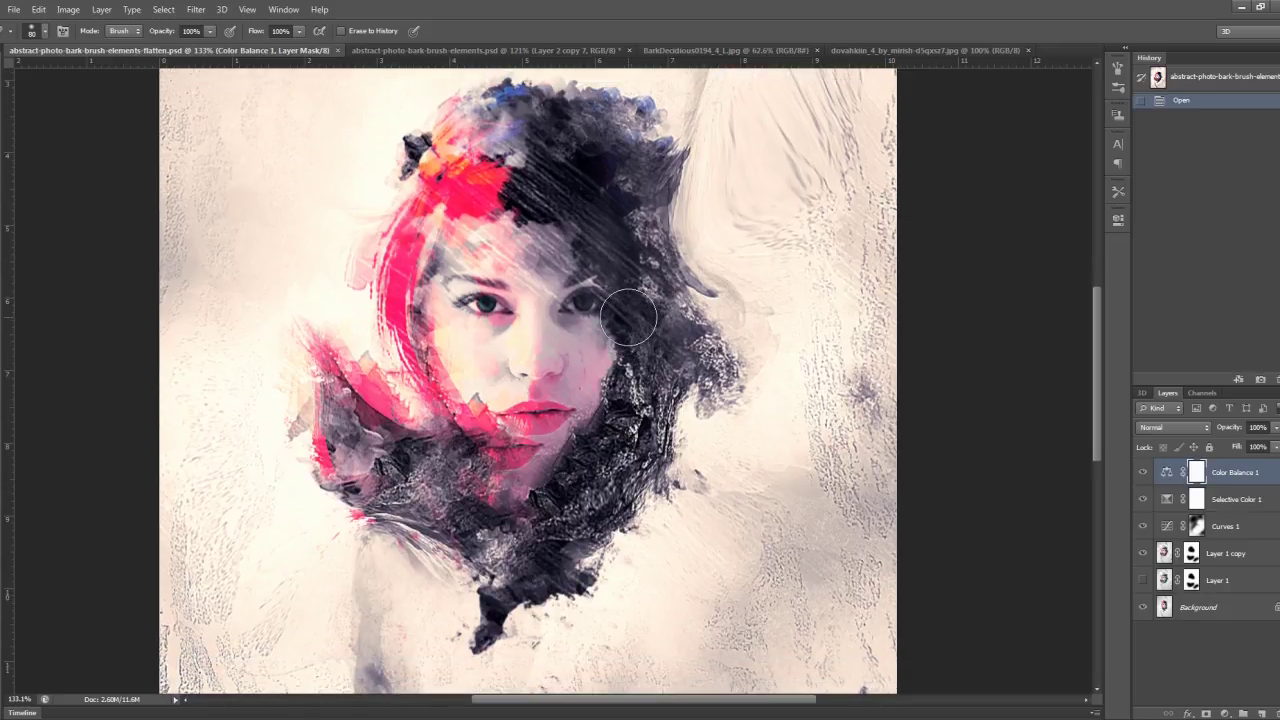
pyautogui.scroll(2, 520, 282)
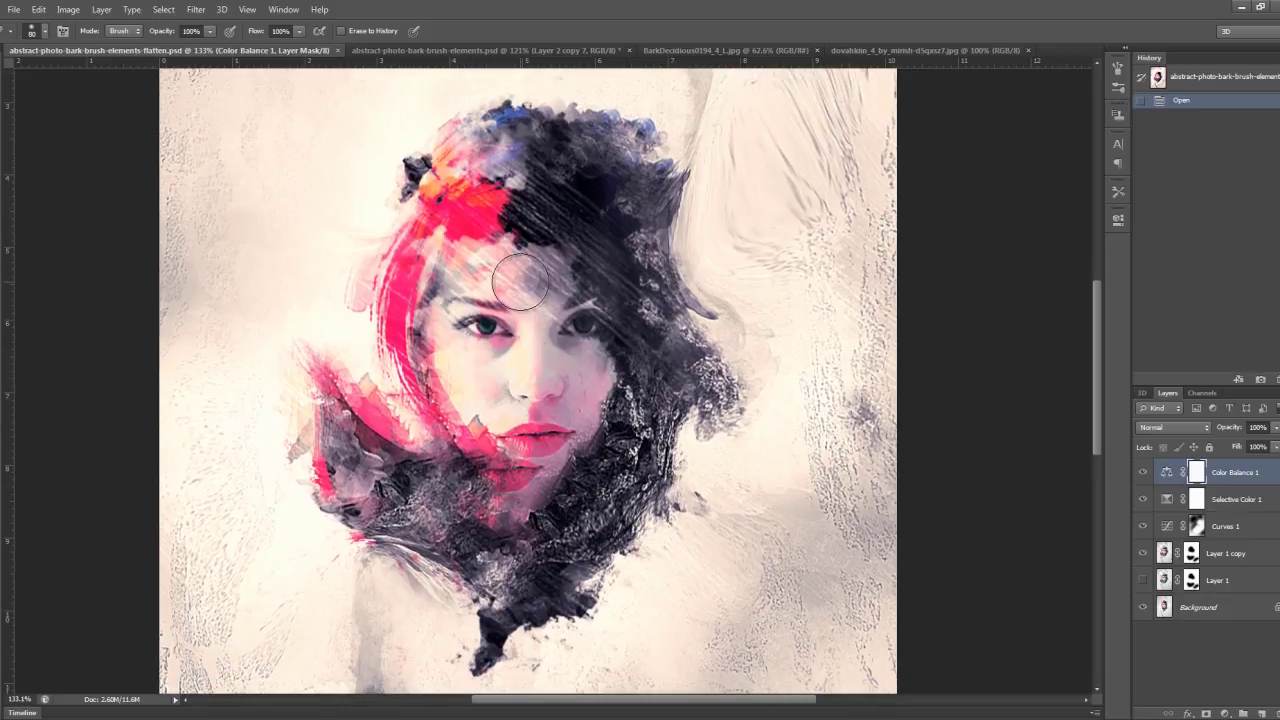